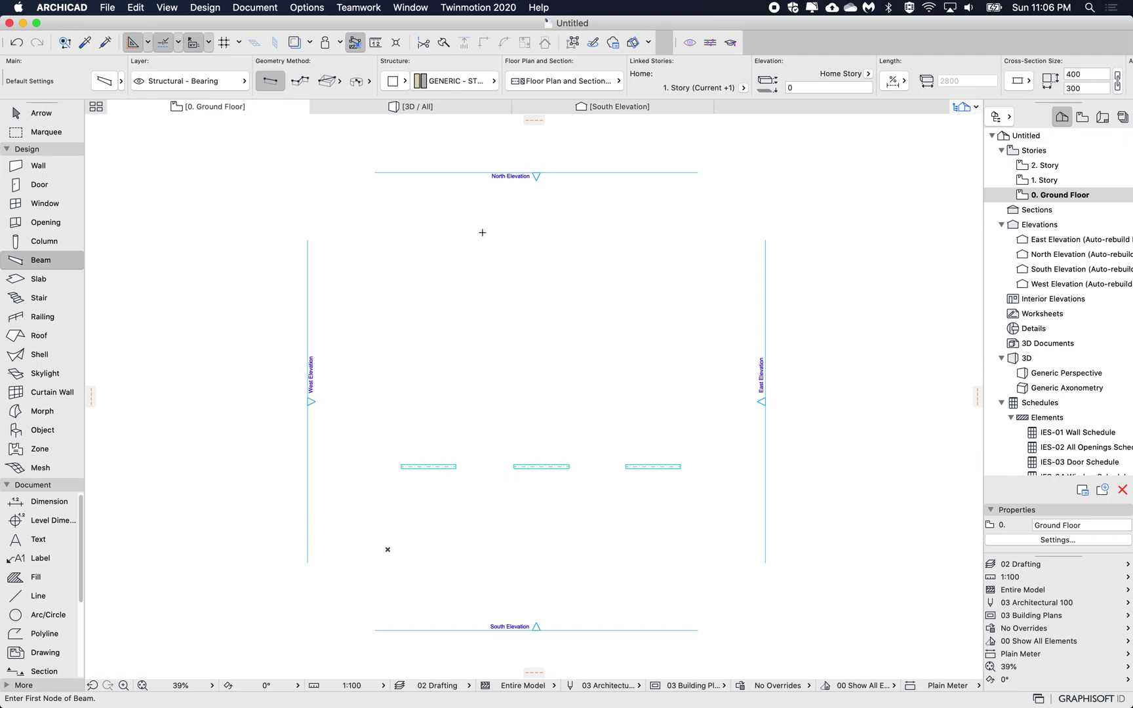
# In the 3D view, make the leftmost beam slanted with a slant angle of 10°.
pyautogui.click(438, 101)
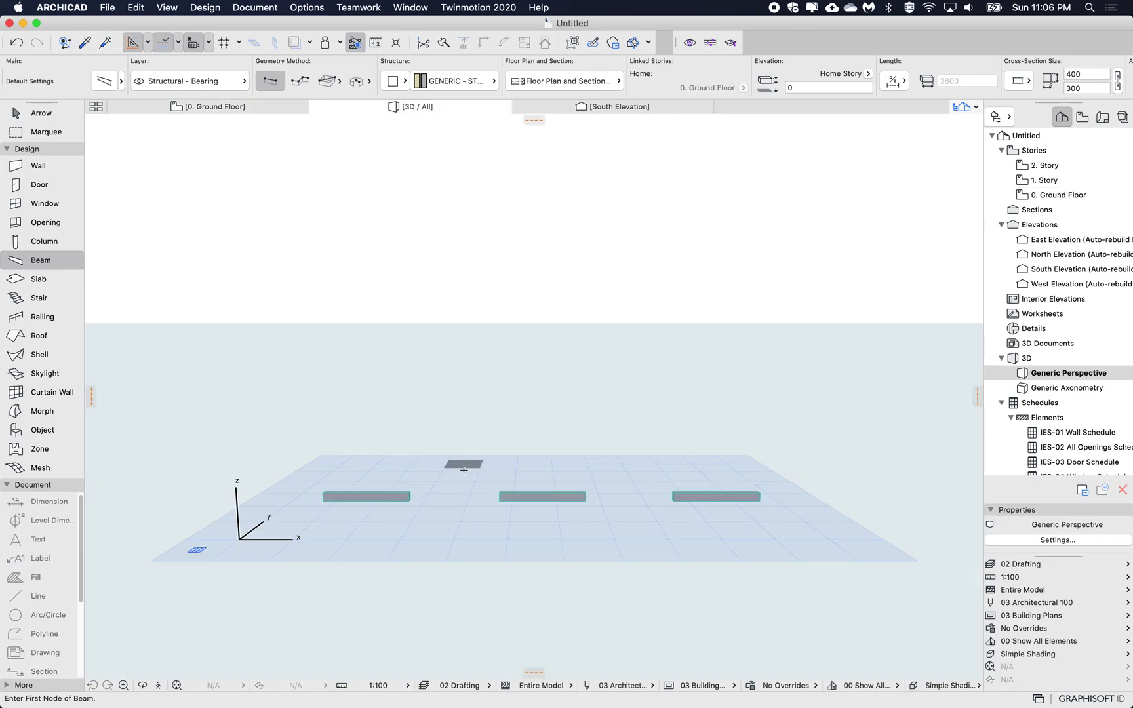
pyautogui.keyDown('shift'); pyautogui.click(402, 498); pyautogui.keyUp('shift')
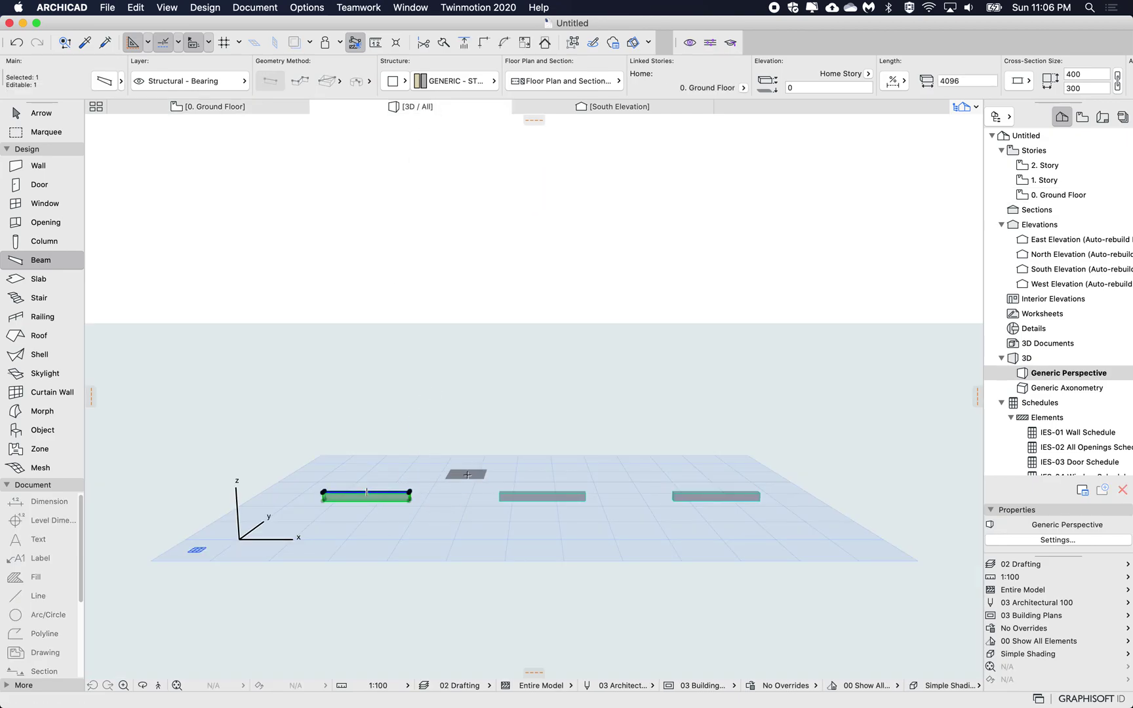
pyautogui.press('super+t')
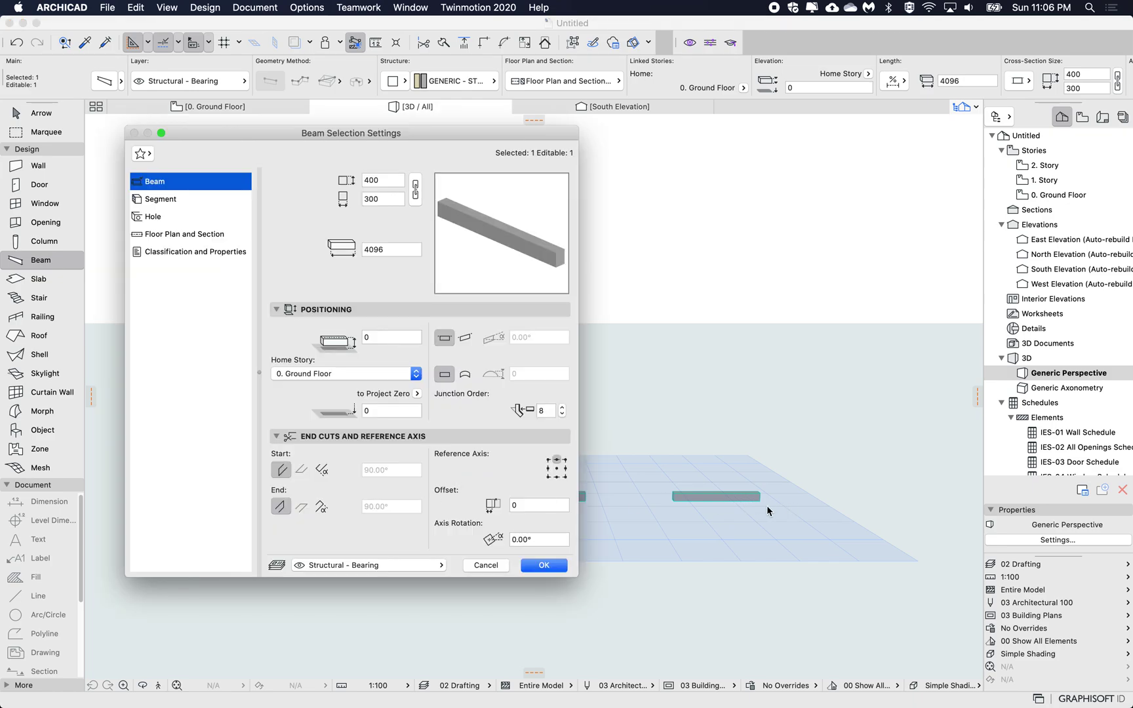
pyautogui.click(465, 337)
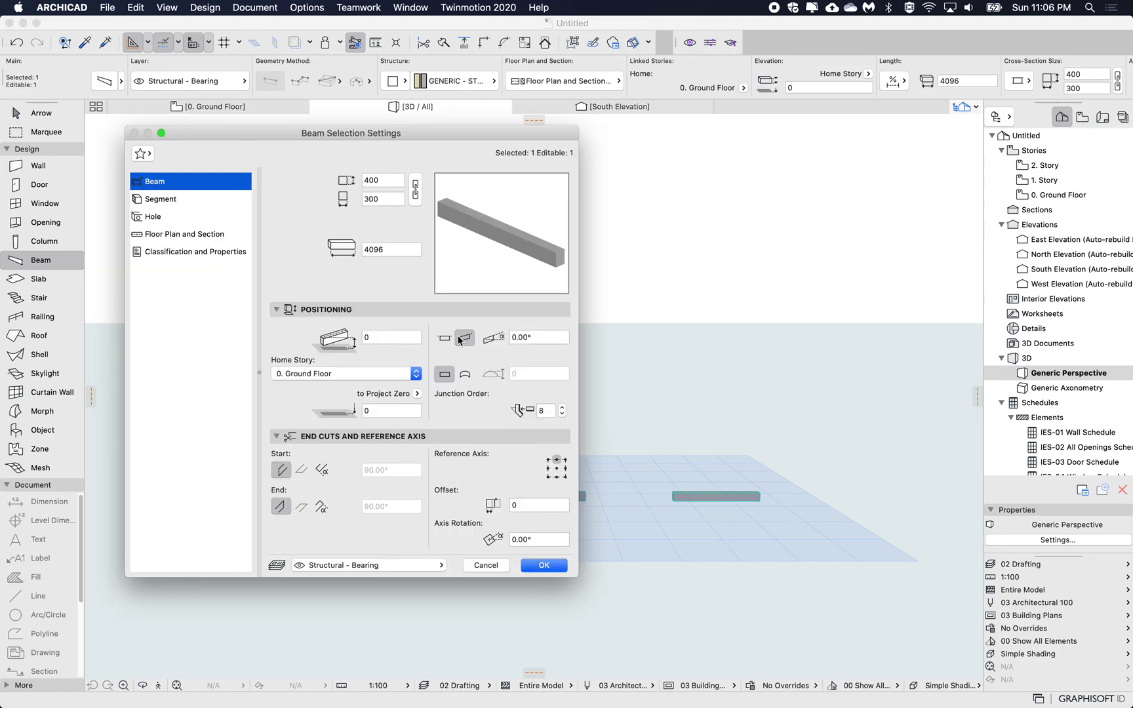
pyautogui.click(524, 338)
pyautogui.write('10')
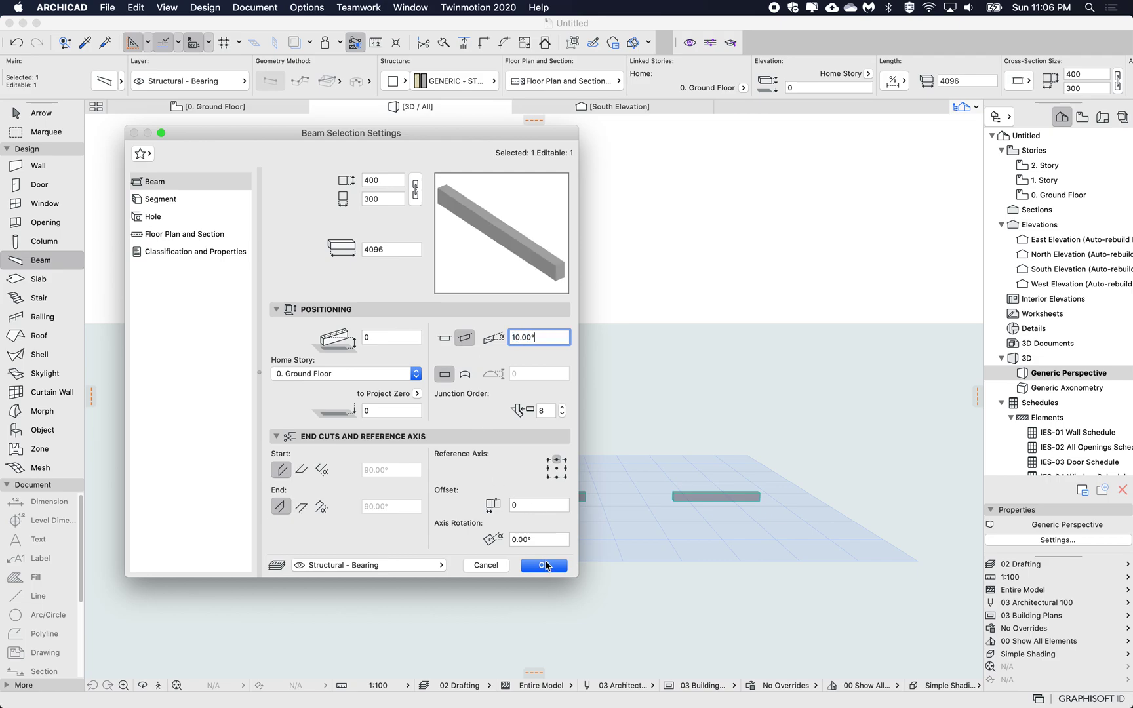
pyautogui.click(544, 565)
pyautogui.press('Escape')
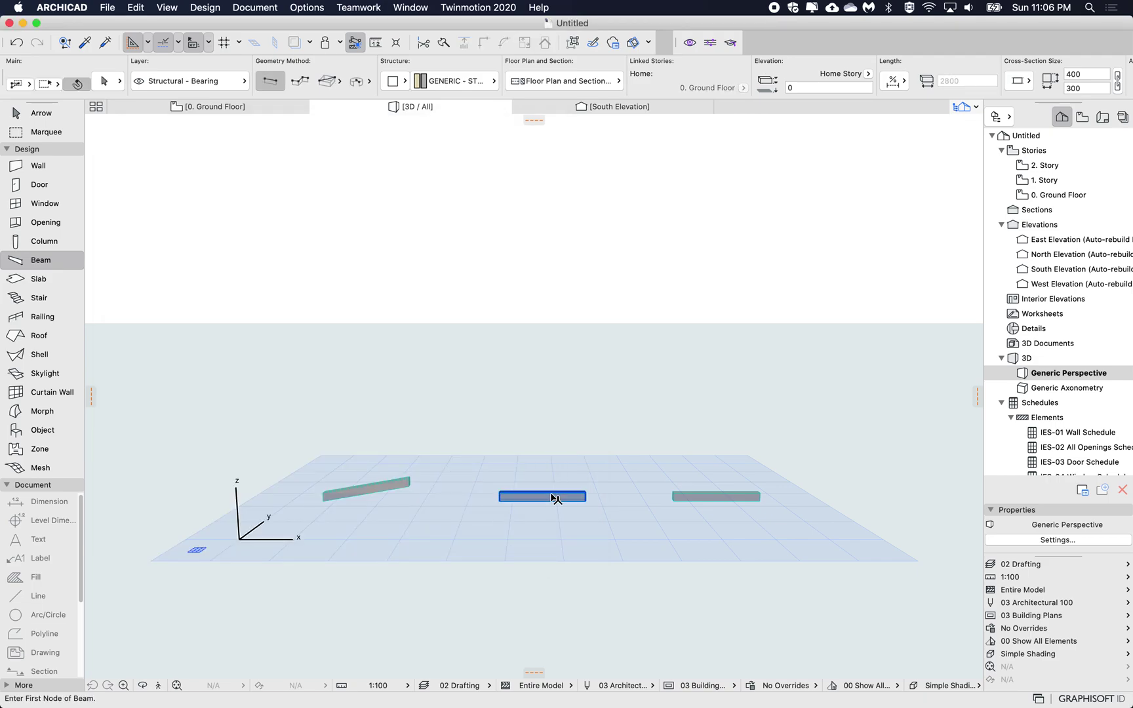
# Make the middle beam slanted with a slant angle of 8°.
pyautogui.keyDown('shift'); pyautogui.click(552, 498); pyautogui.keyUp('shift')
pyautogui.press('super+t')
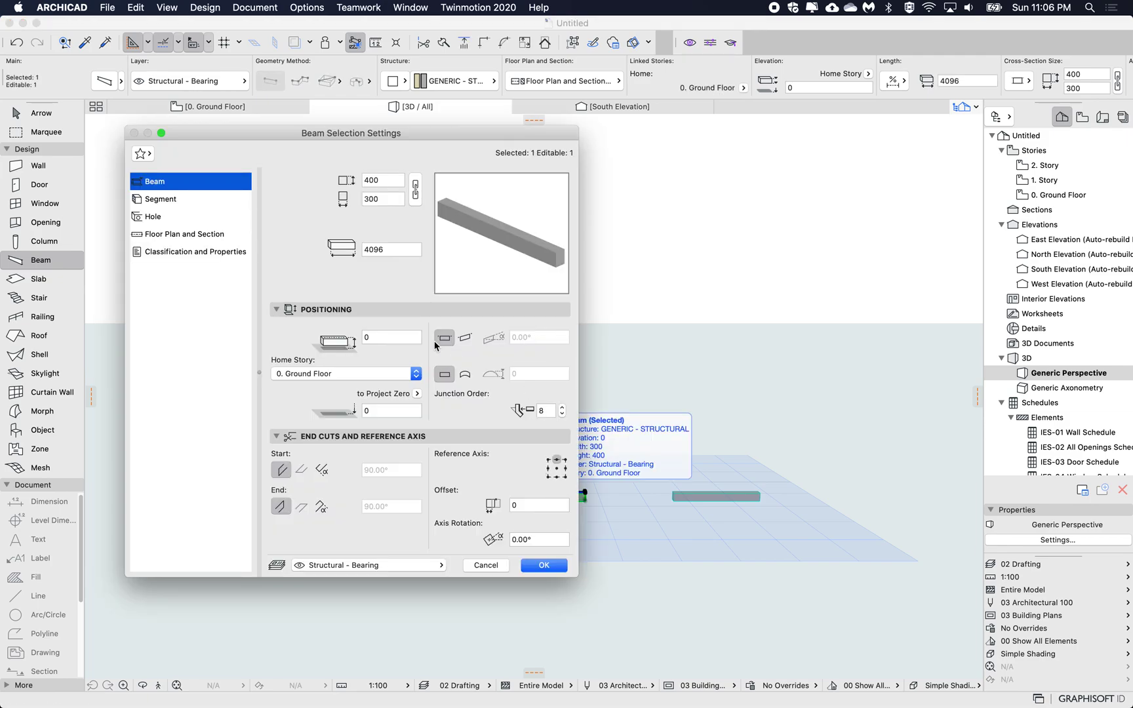
pyautogui.click(465, 337)
pyautogui.click(539, 337)
pyautogui.write('8')
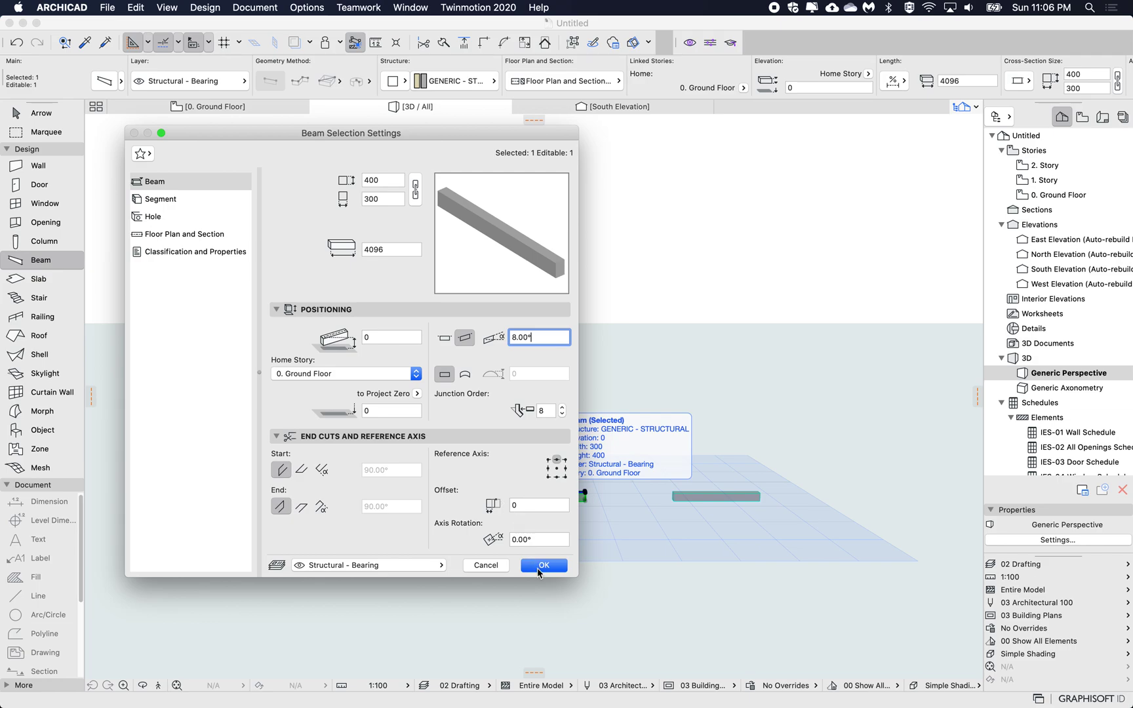
pyautogui.click(543, 565)
pyautogui.press('Escape')
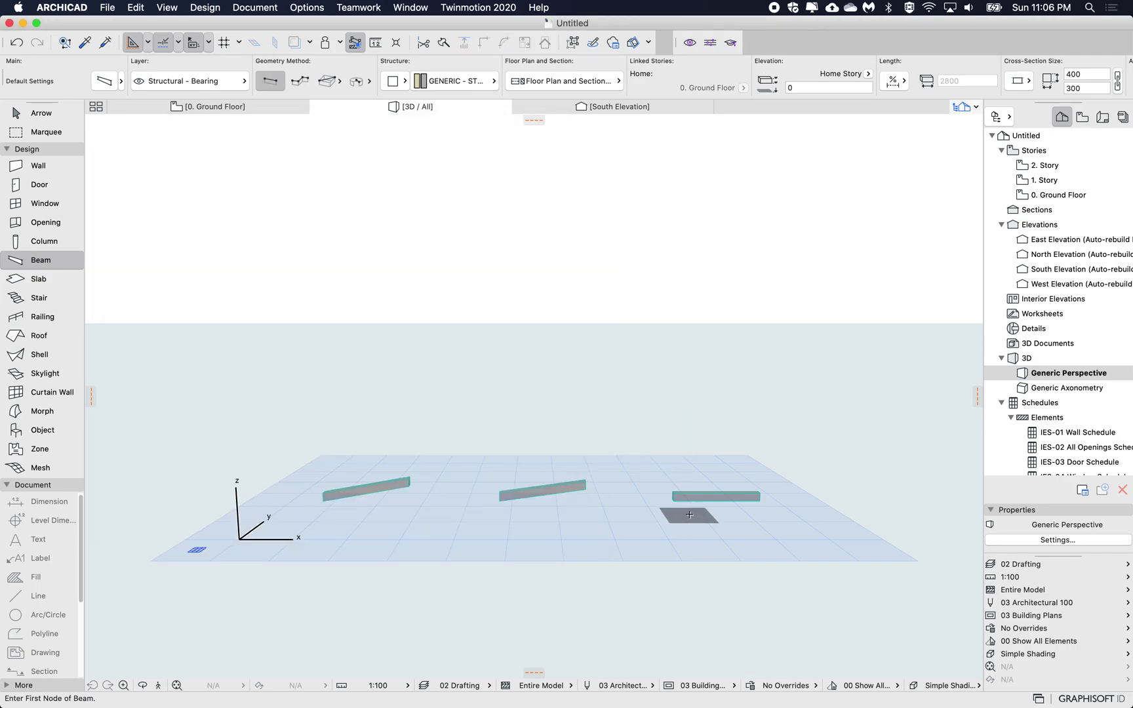
# Make the rightmost beam slanted with a slant angle of 5°.
pyautogui.doubleClick(726, 500)
pyautogui.click(464, 336)
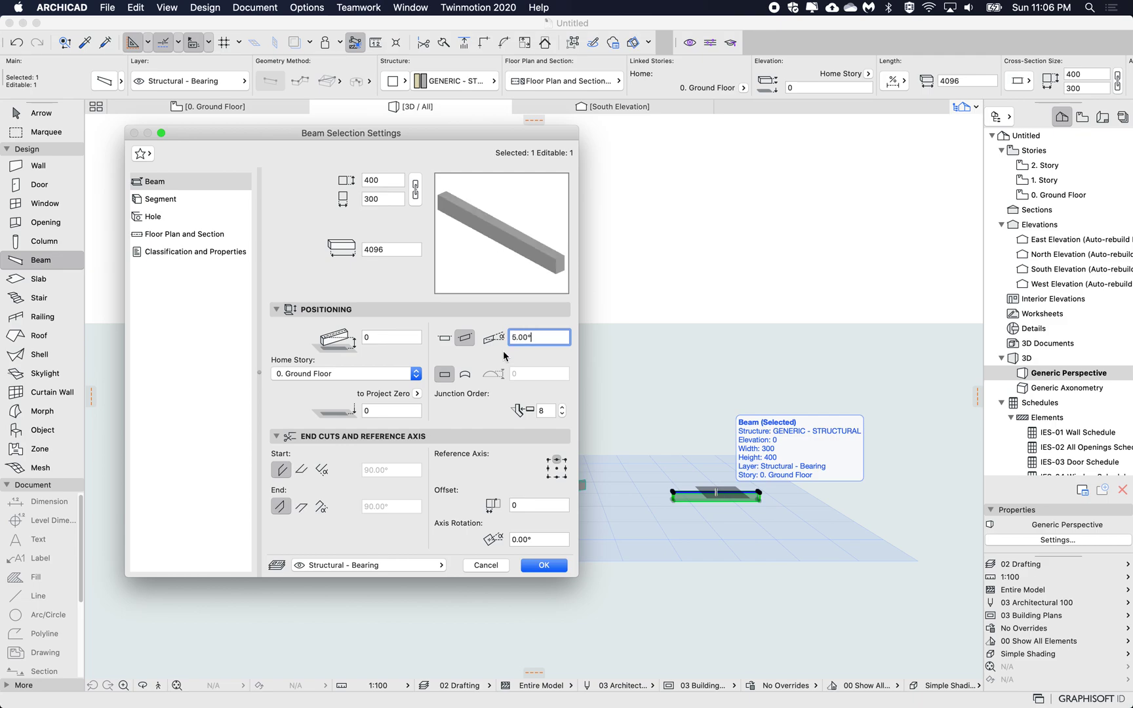
pyautogui.click(546, 566)
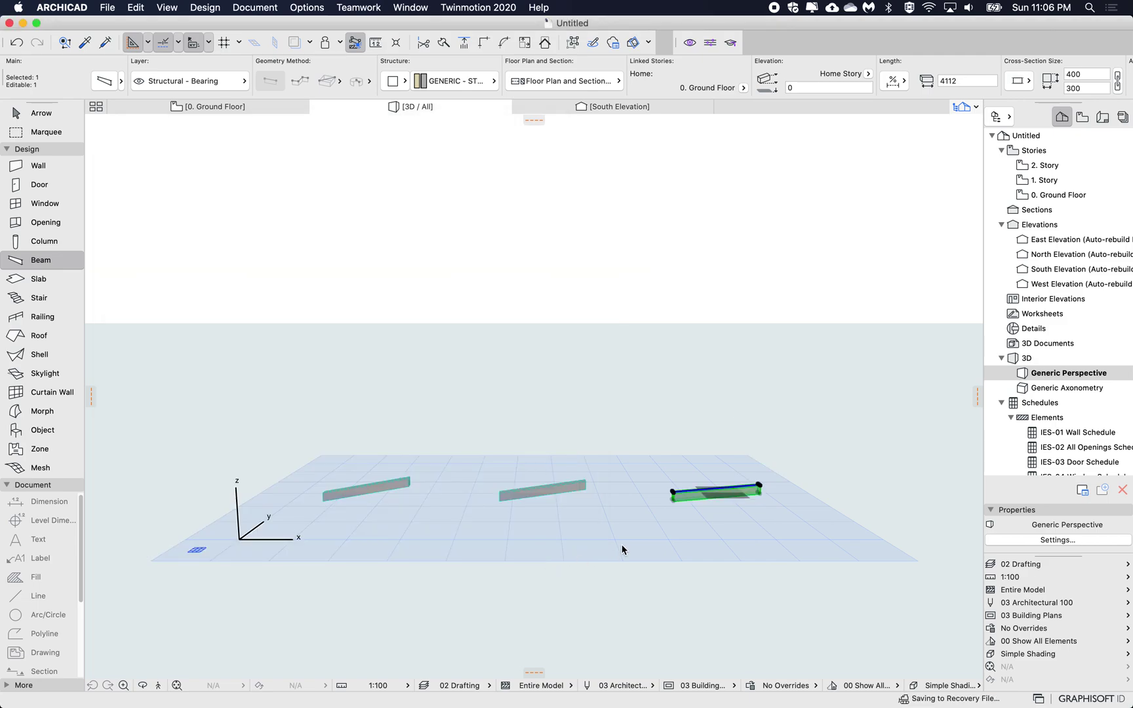
pyautogui.press('Escape')
# Set the length of the leftmost beam, slanted at 10°, to 4000.
pyautogui.click(392, 486)
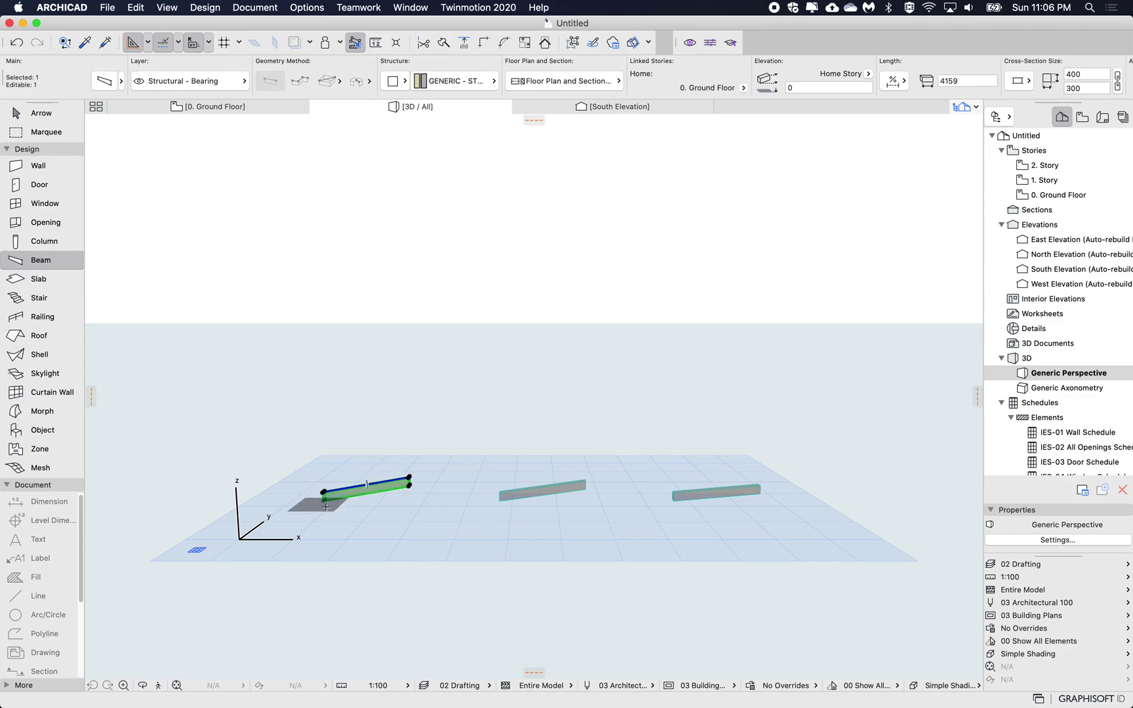
pyautogui.doubleClick(353, 500)
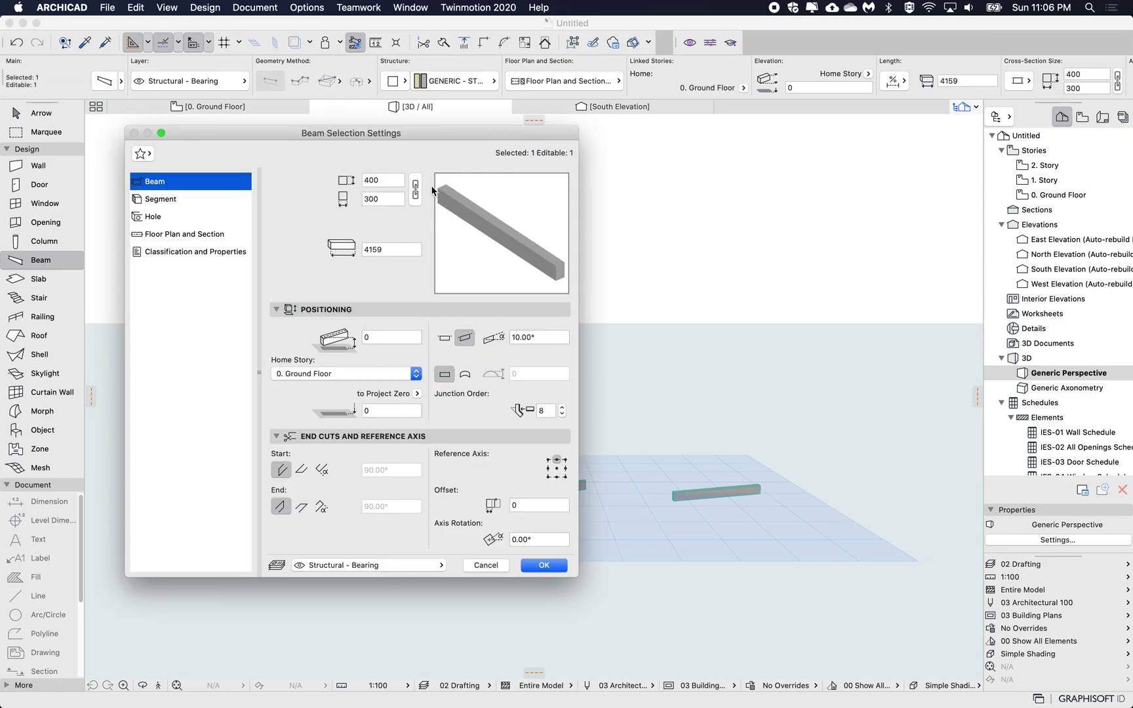
pyautogui.click(390, 248)
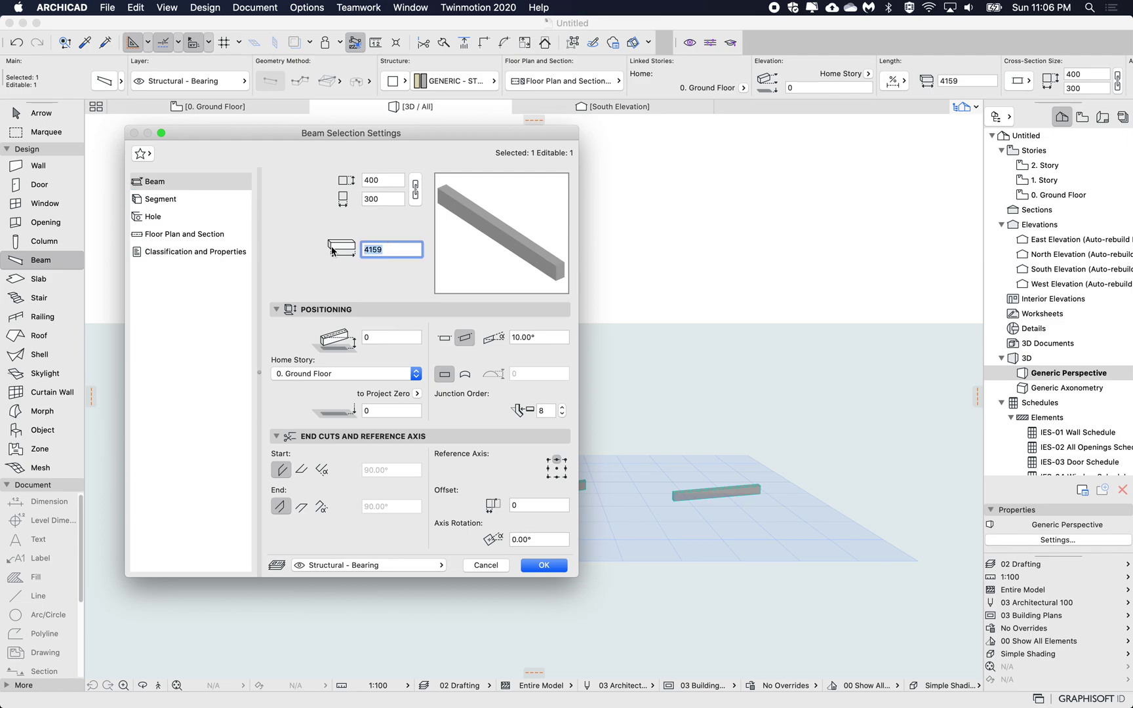
pyautogui.write('4000')
pyautogui.click(541, 568)
pyautogui.press('Escape')
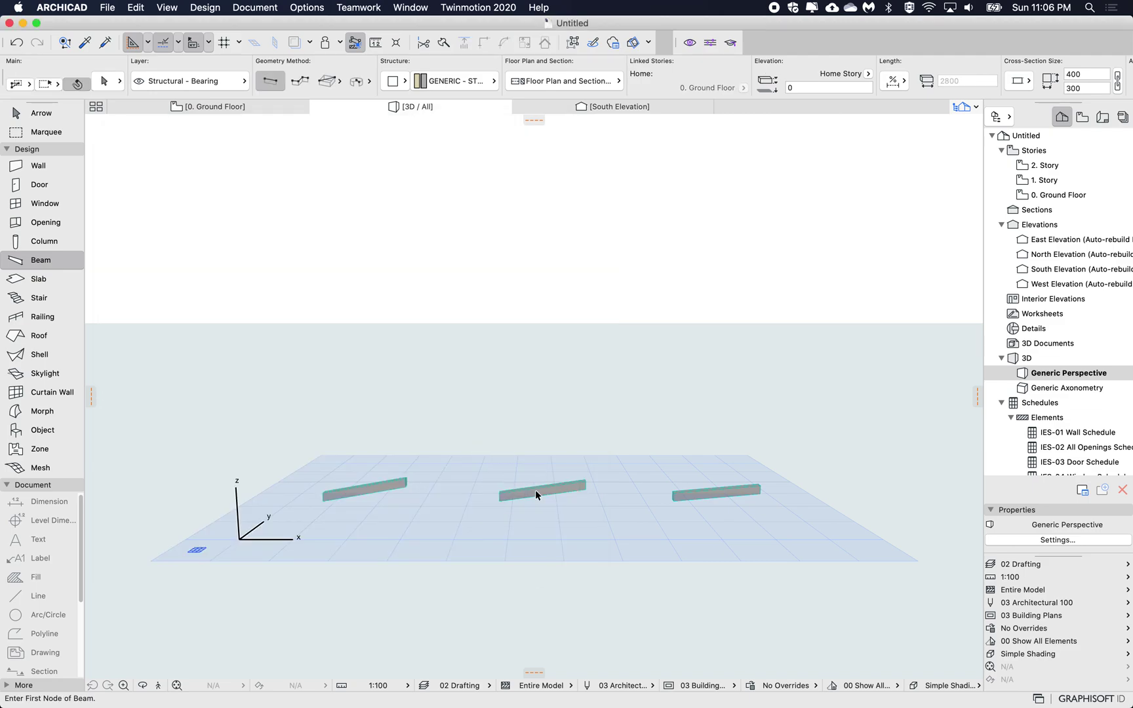
# Set the length of the middle beam, slanted at 8°, to 5000.
pyautogui.click(537, 493)
pyautogui.doubleClick(536, 493)
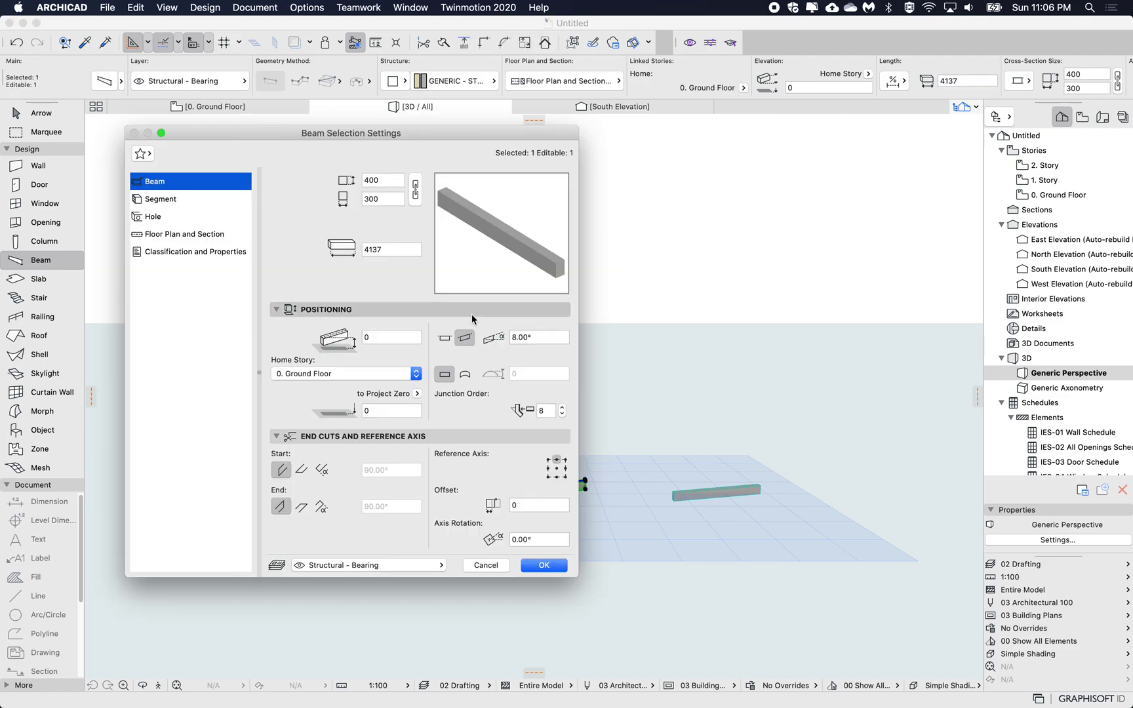
pyautogui.doubleClick(381, 249)
pyautogui.write('500')
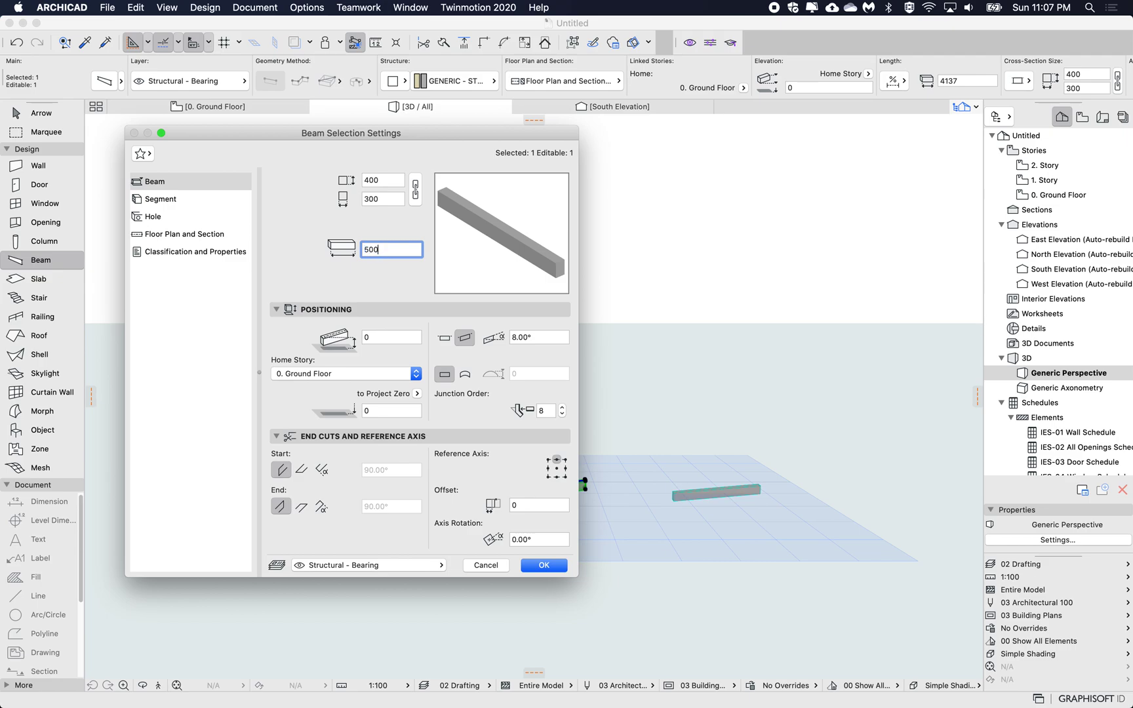
pyautogui.write('0')
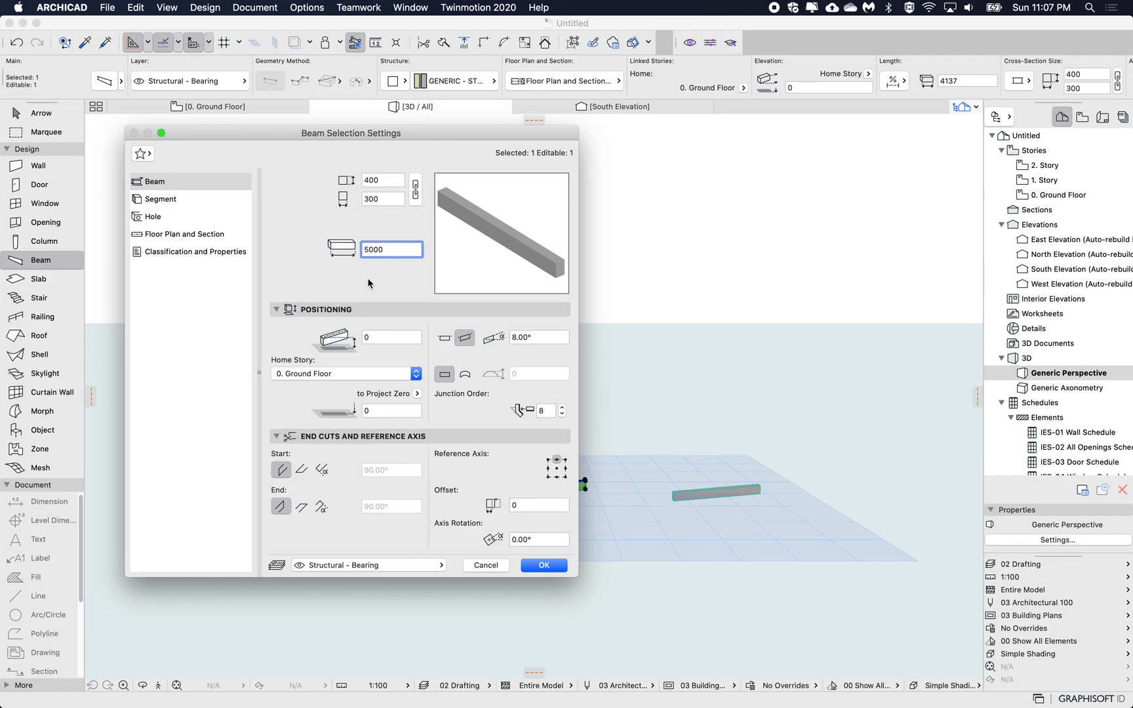
pyautogui.click(560, 565)
pyautogui.click(563, 554)
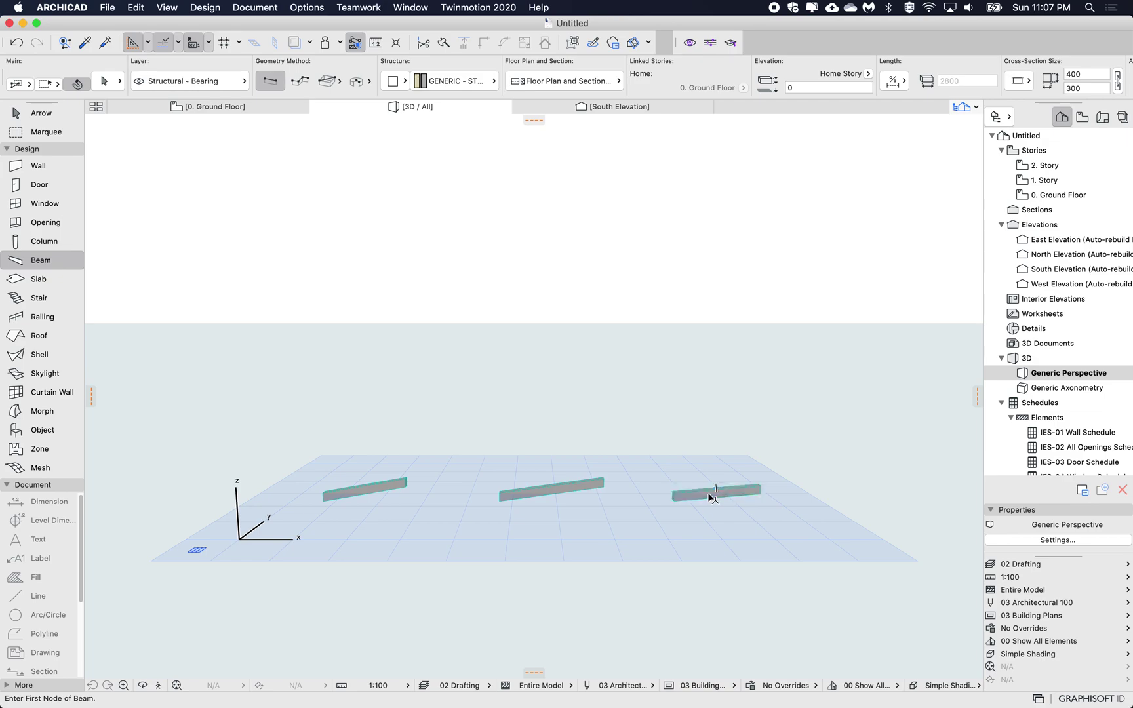
# Set the length of the rightmost beam, slanted at 5°, to 6000.
pyautogui.click(682, 495)
pyautogui.doubleClick(680, 496)
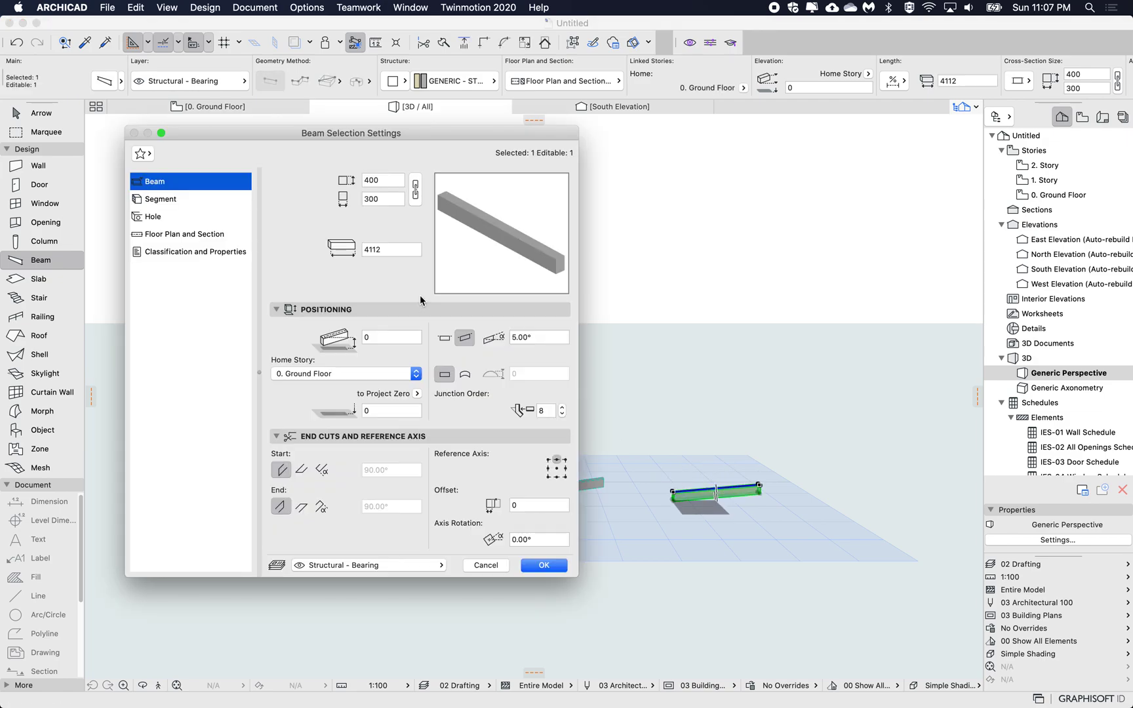
pyautogui.doubleClick(405, 249)
pyautogui.write('6000')
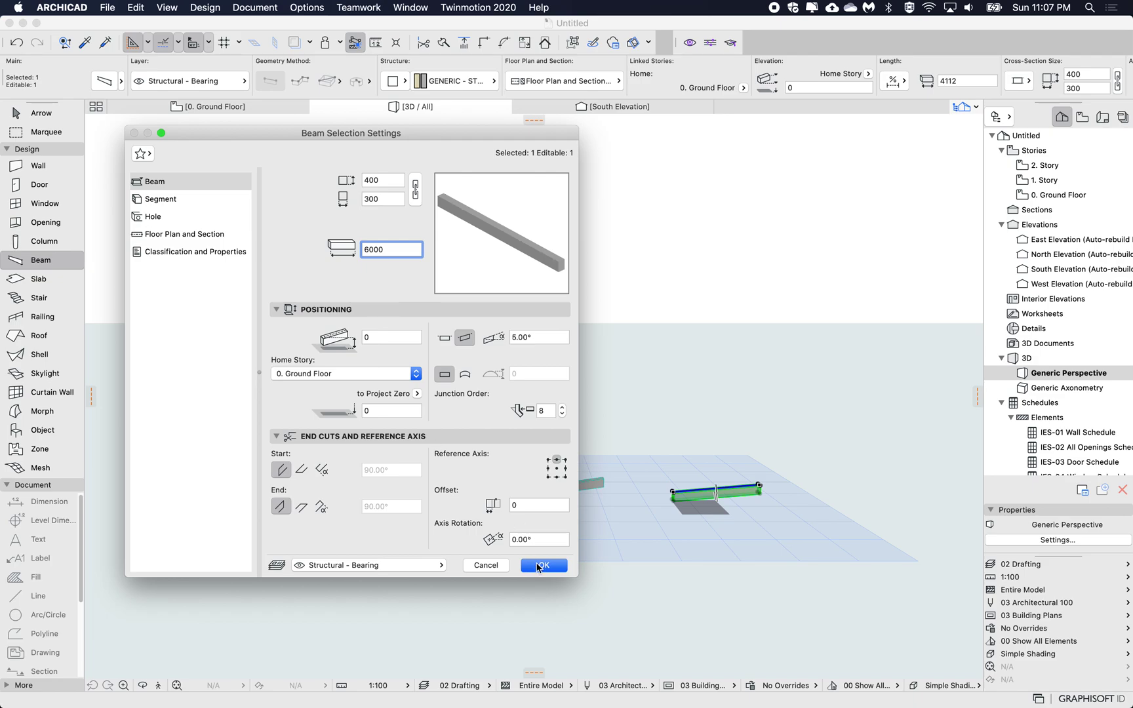
pyautogui.click(539, 566)
pyautogui.press('Escape')
# Create a new Elements schedule scheme named Beams from the project's Schedules.
pyautogui.hscroll(3, 589, 404)
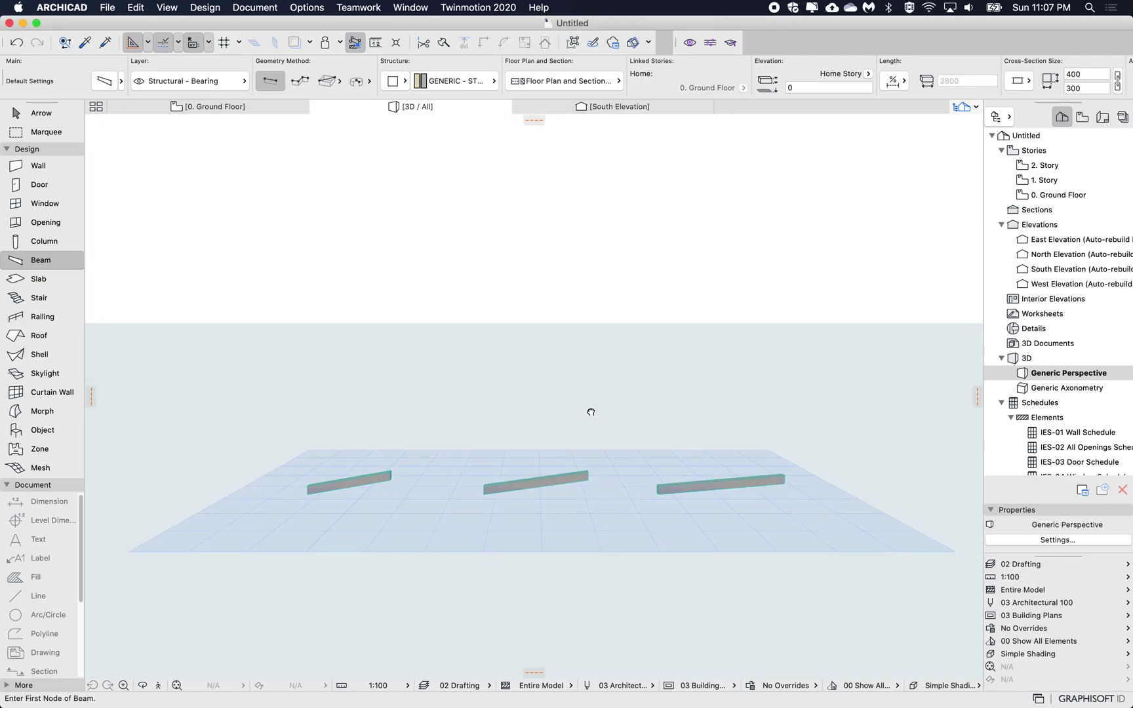
pyautogui.scroll(-5, 1086, 153)
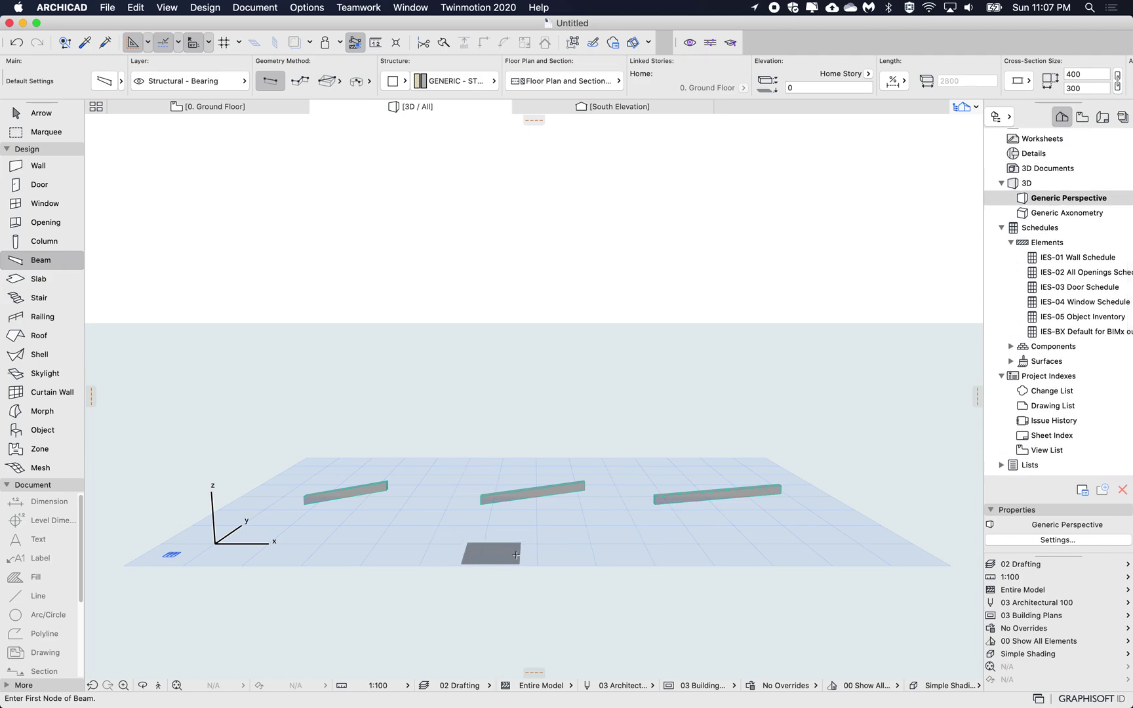
pyautogui.click(1056, 227)
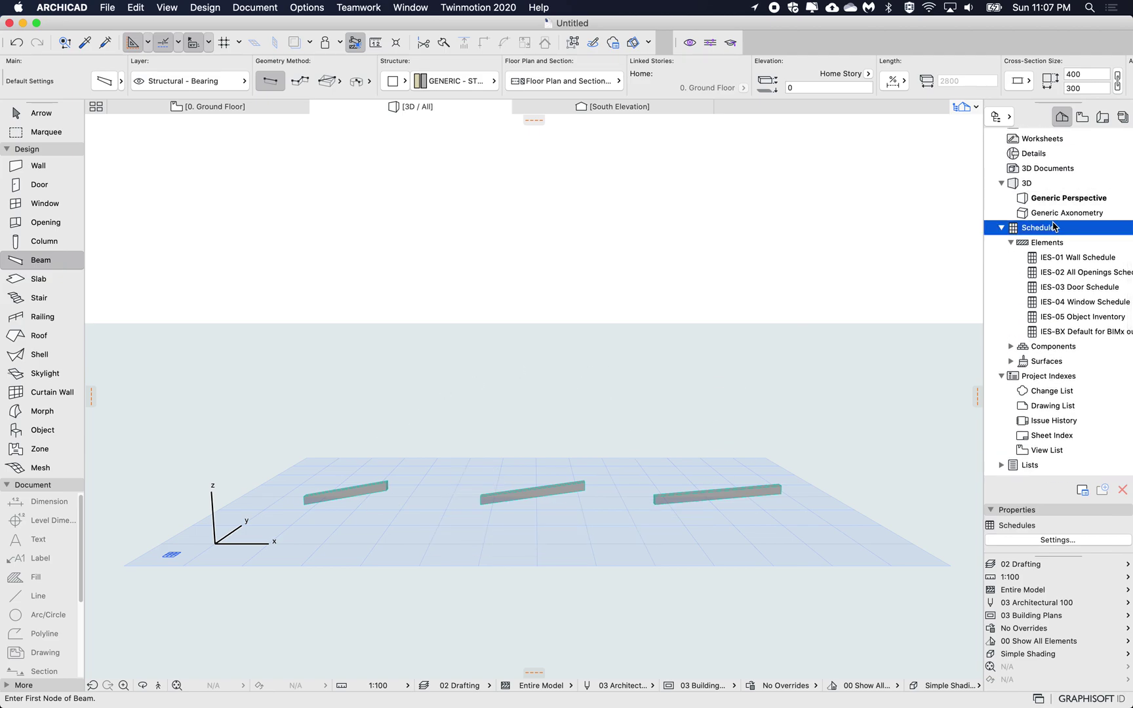
pyautogui.rightClick(1058, 227)
pyautogui.click(1054, 227)
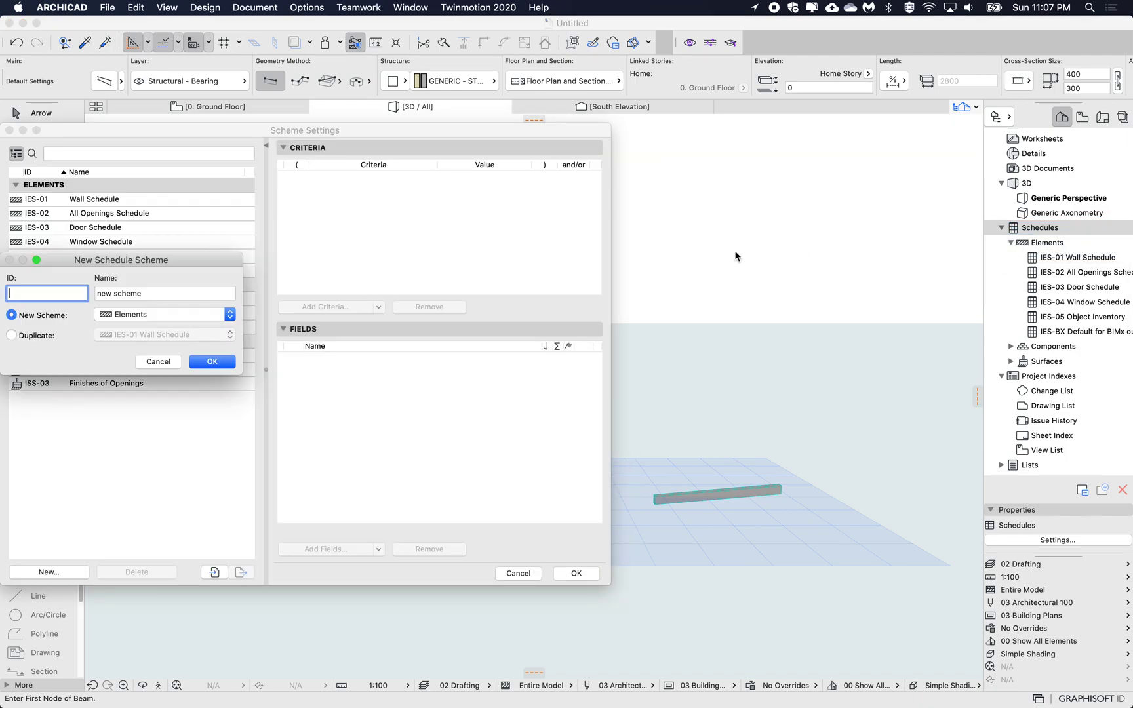
pyautogui.moveTo(167, 260); pyautogui.dragTo(381, 286)
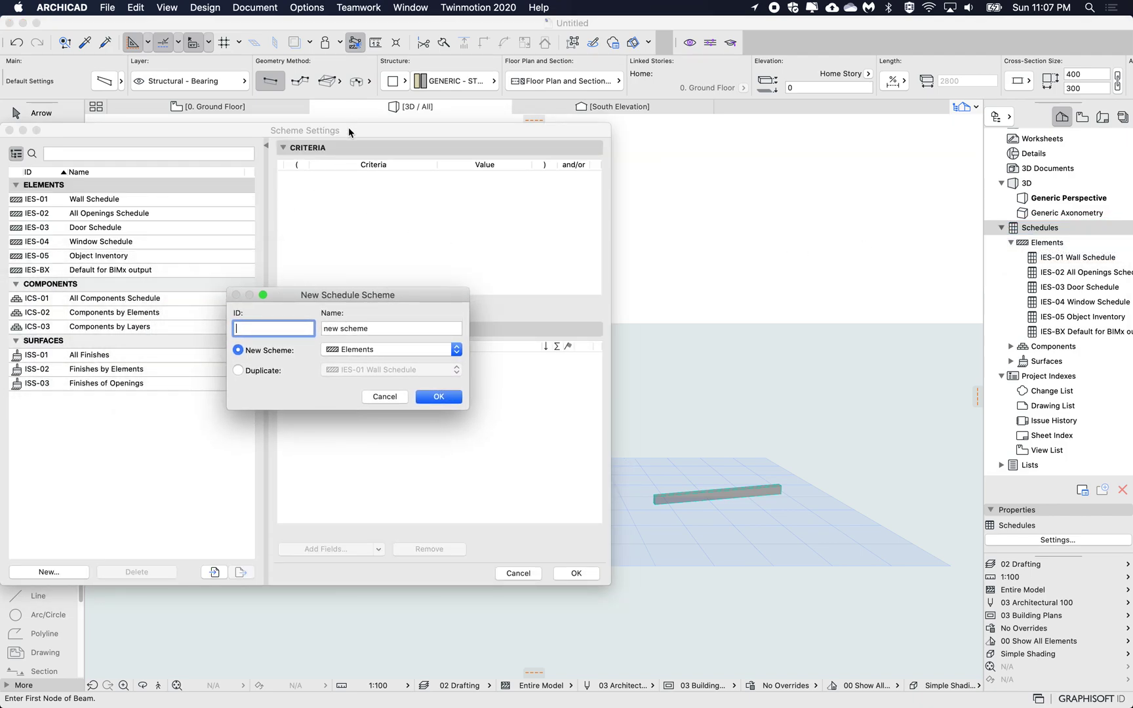
pyautogui.moveTo(348, 130); pyautogui.dragTo(580, 179)
pyautogui.tripleClick(363, 330)
pyautogui.write('Beams')
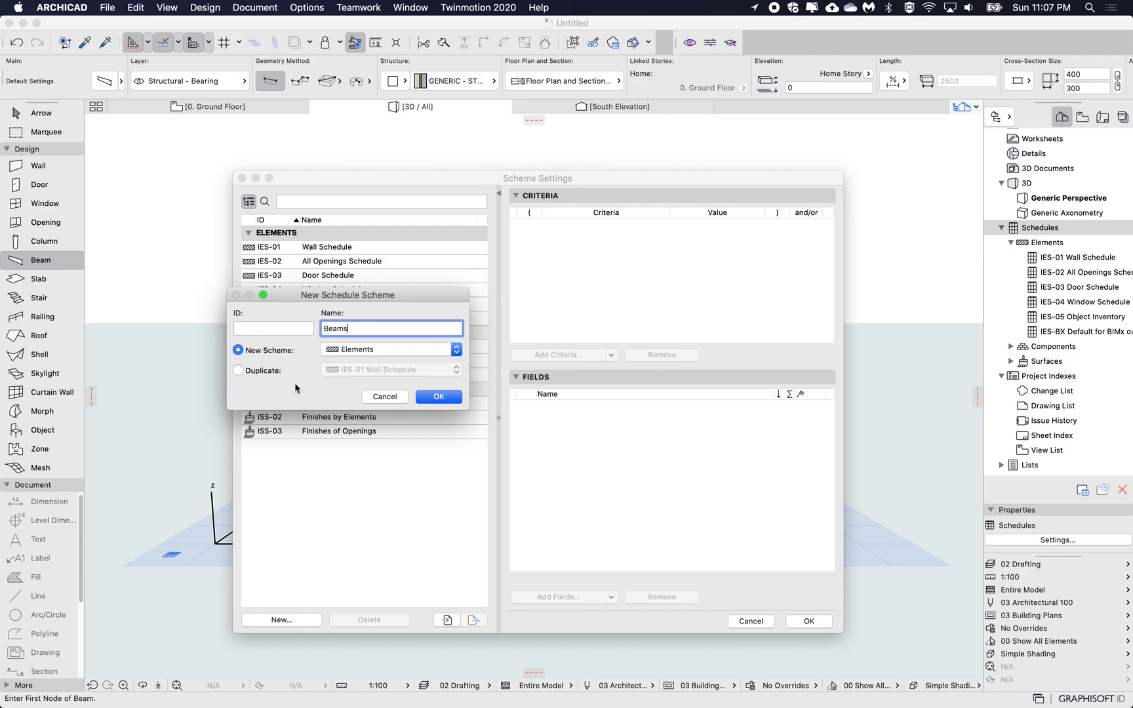
pyautogui.click(434, 398)
# Set the Beams scheme's Element Type criterion to Beam.
pyautogui.click(717, 229)
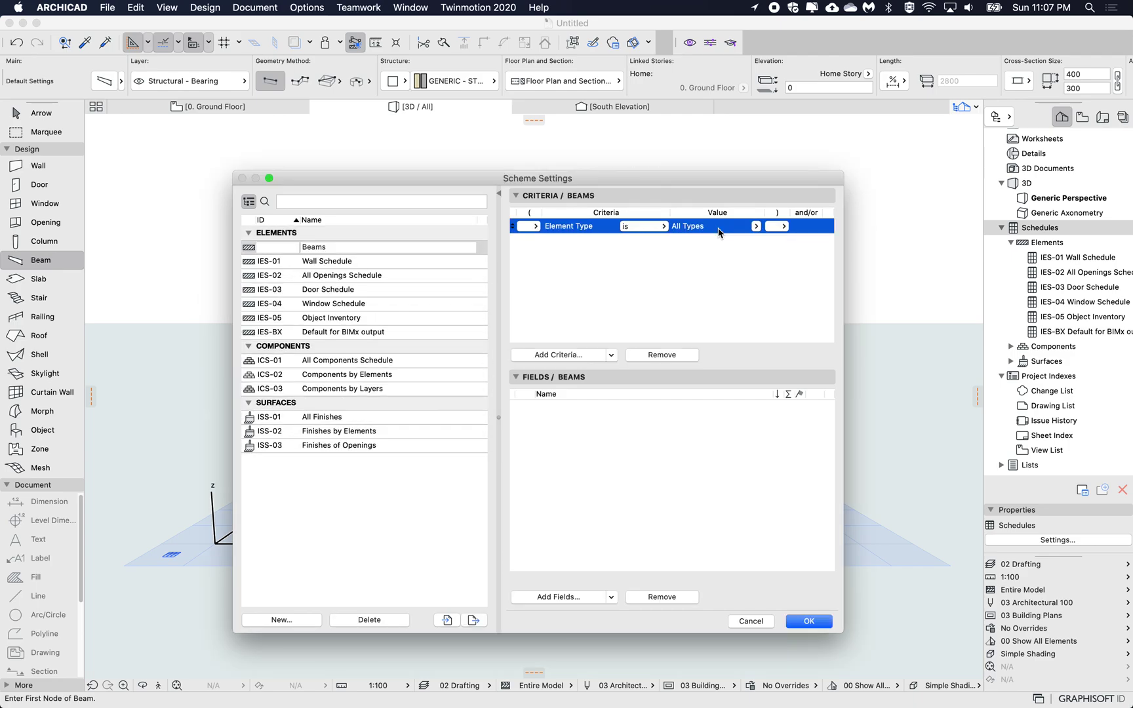
pyautogui.click(756, 226)
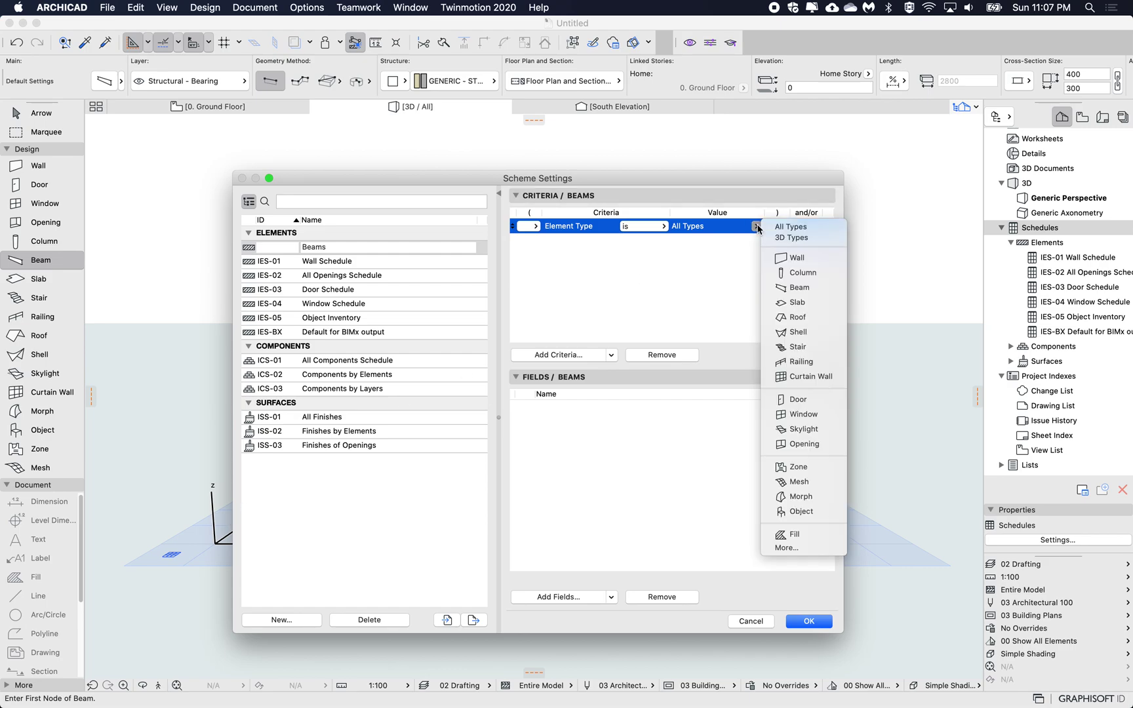
pyautogui.click(808, 287)
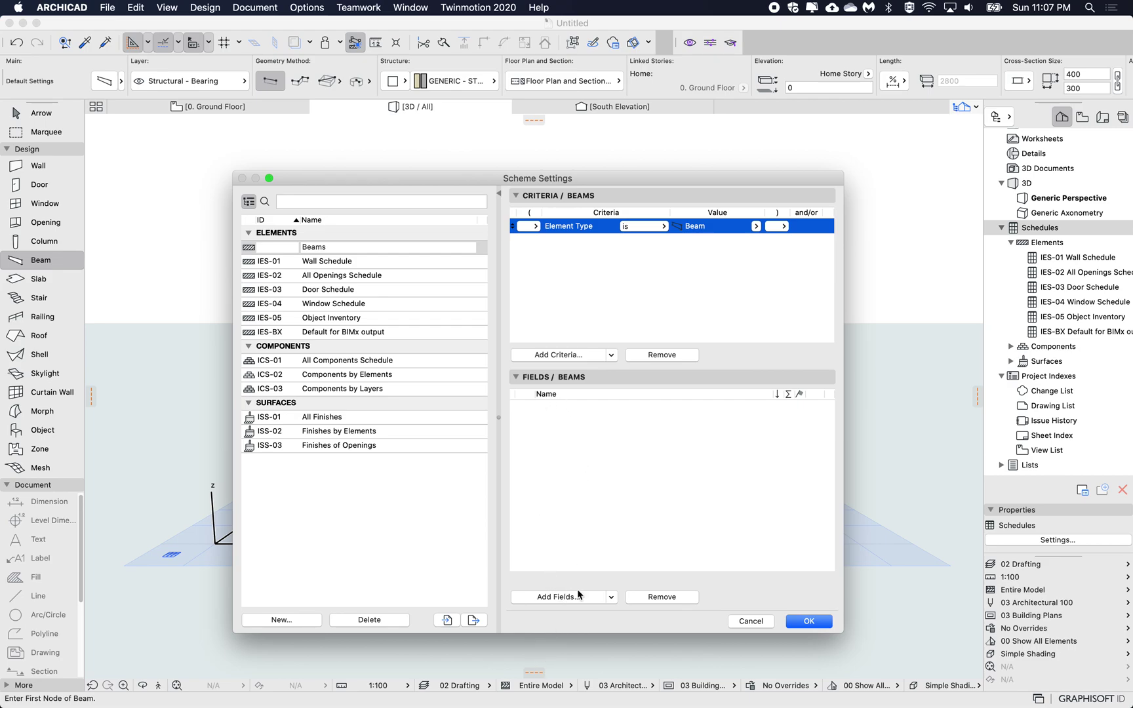
# Find the Beam Slant Angle field and add it to the Beams scheme's fields.
pyautogui.click(558, 596)
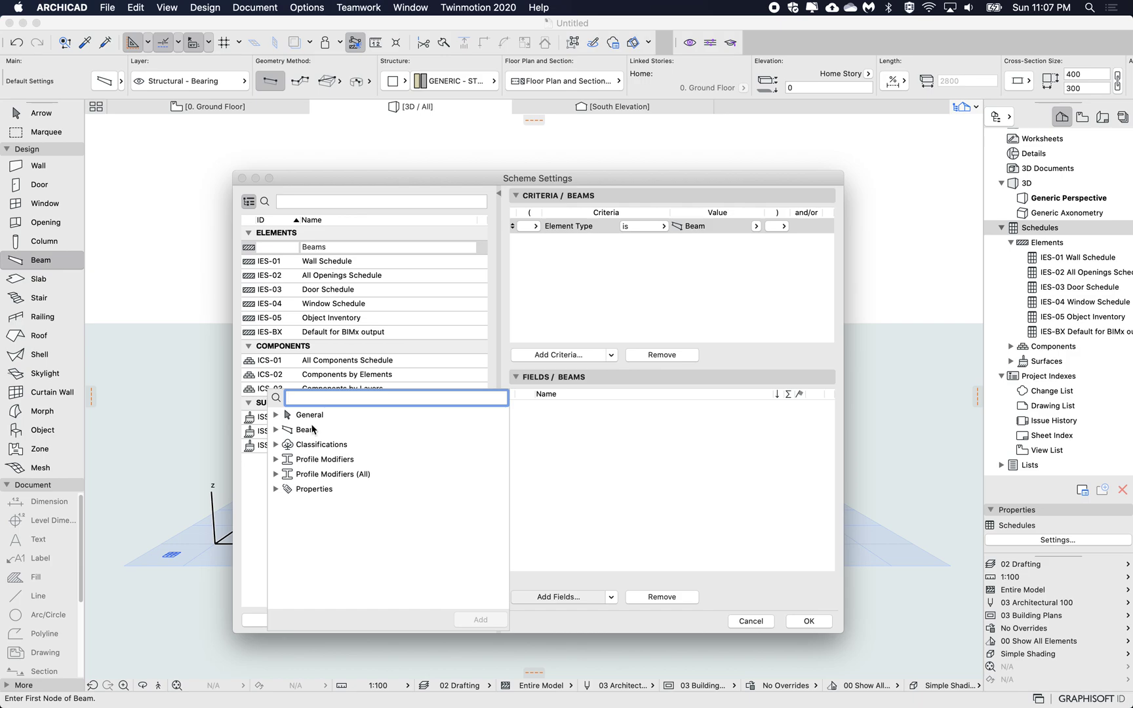
pyautogui.write('slant')
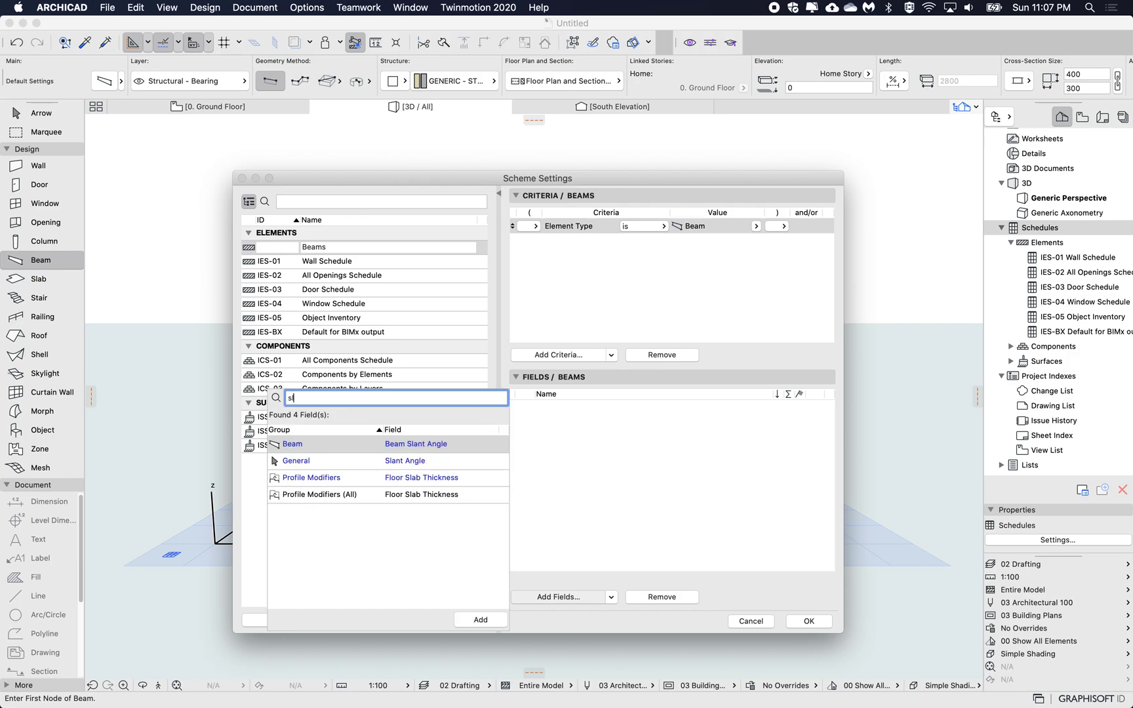
pyautogui.doubleClick(387, 445)
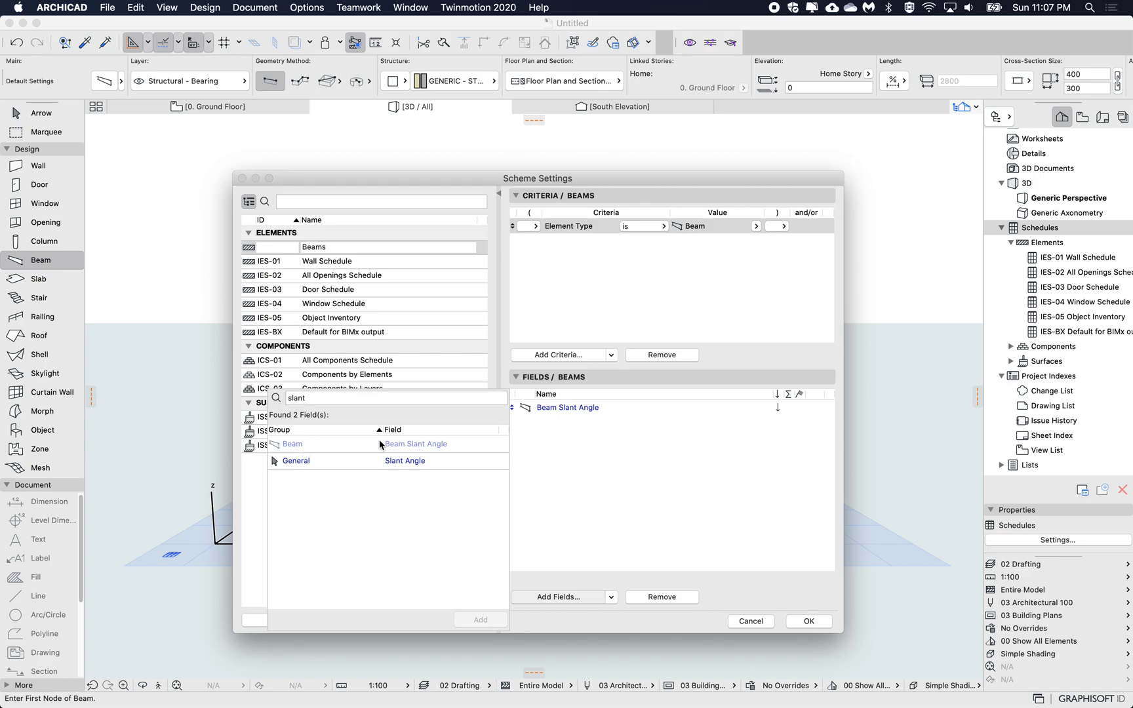
# Find the beam's Length Left field, add it to the Beams scheme's fields and accept the scheme settings.
pyautogui.doubleClick(331, 400)
pyautogui.write('length')
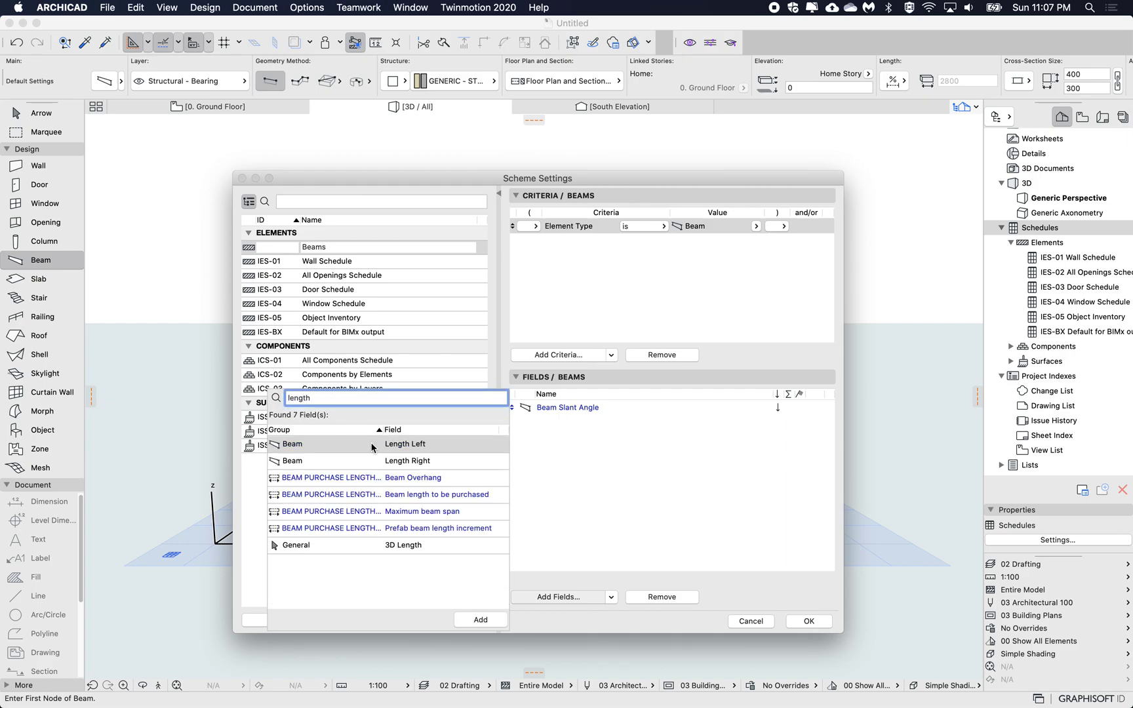
pyautogui.click(358, 448)
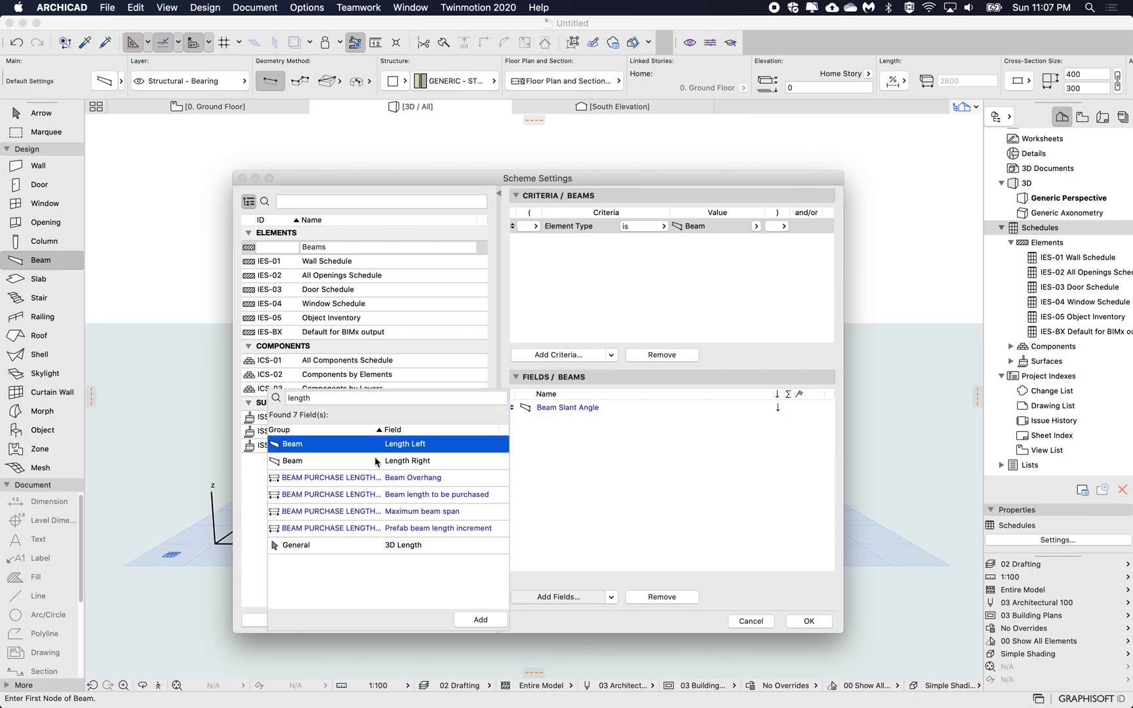
pyautogui.click(373, 460)
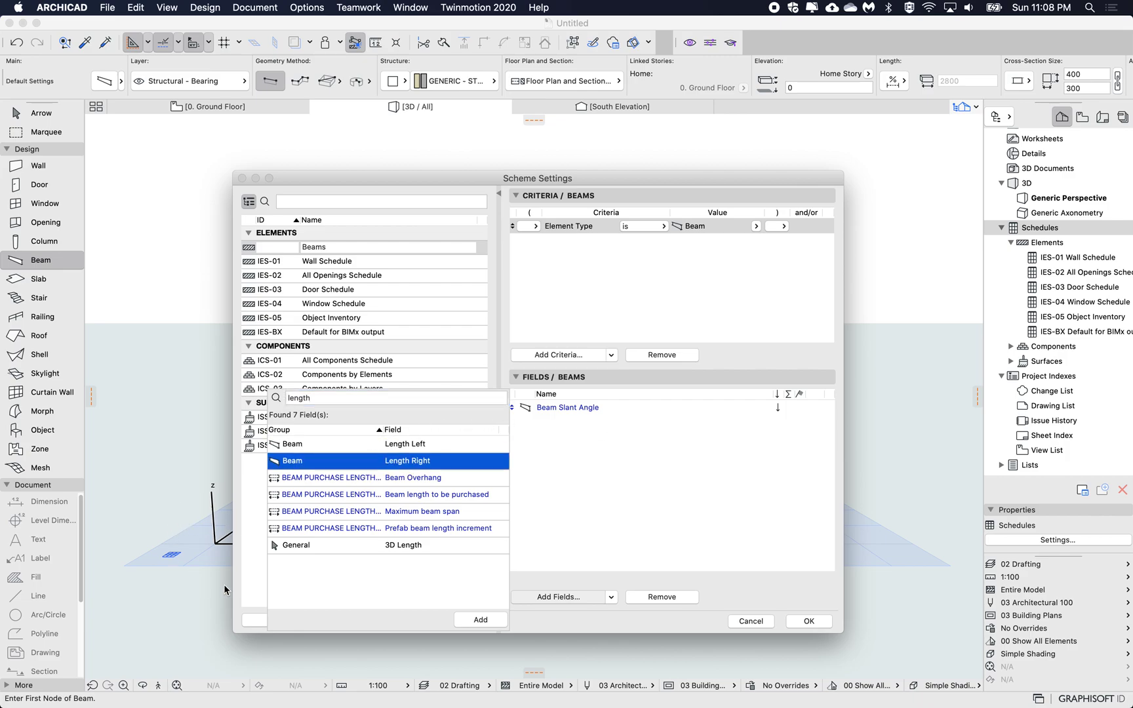
pyautogui.click(372, 546)
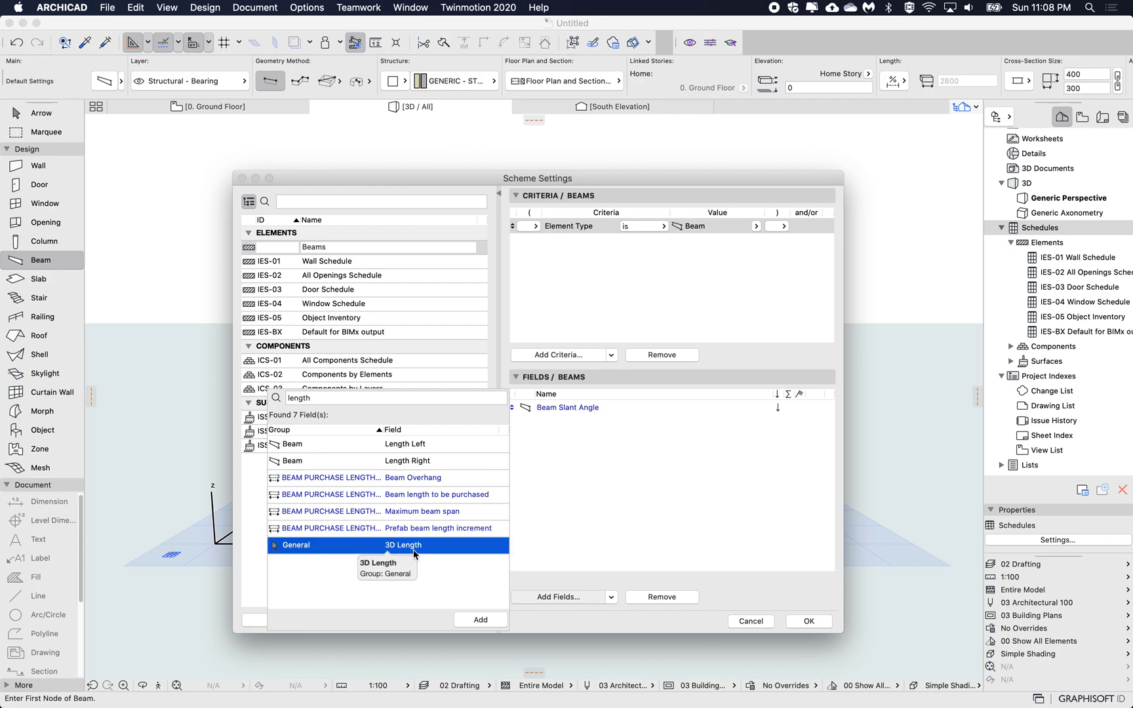
pyautogui.click(367, 445)
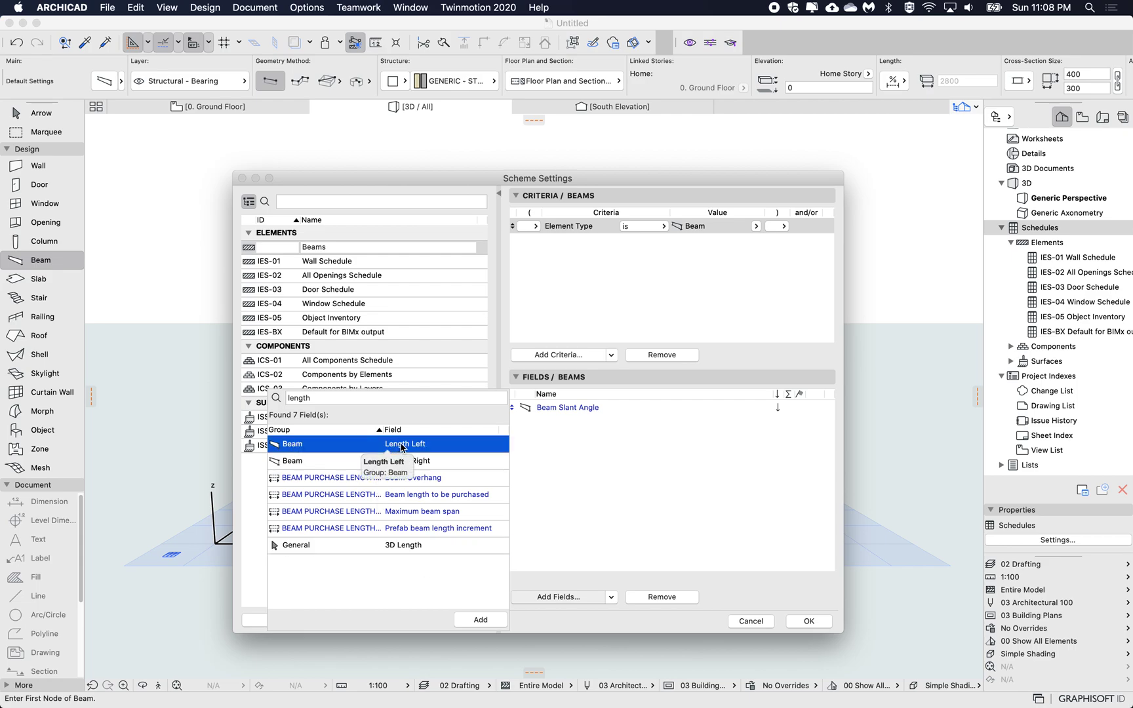
pyautogui.doubleClick(365, 448)
pyautogui.click(659, 468)
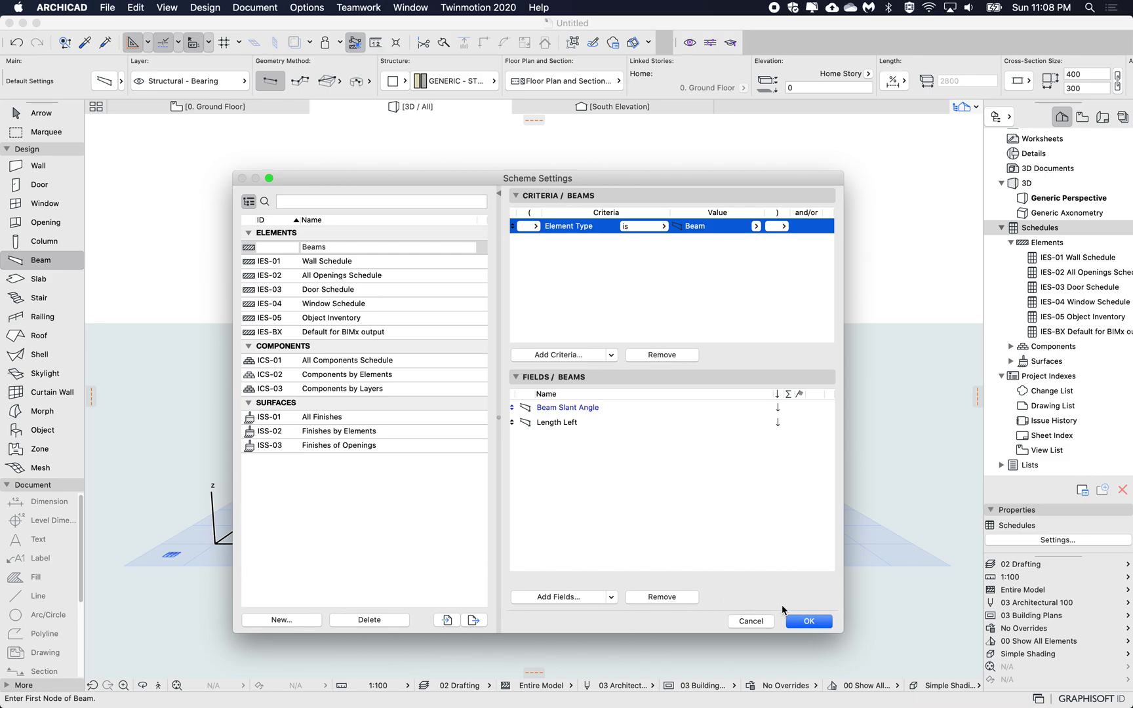
pyautogui.click(811, 621)
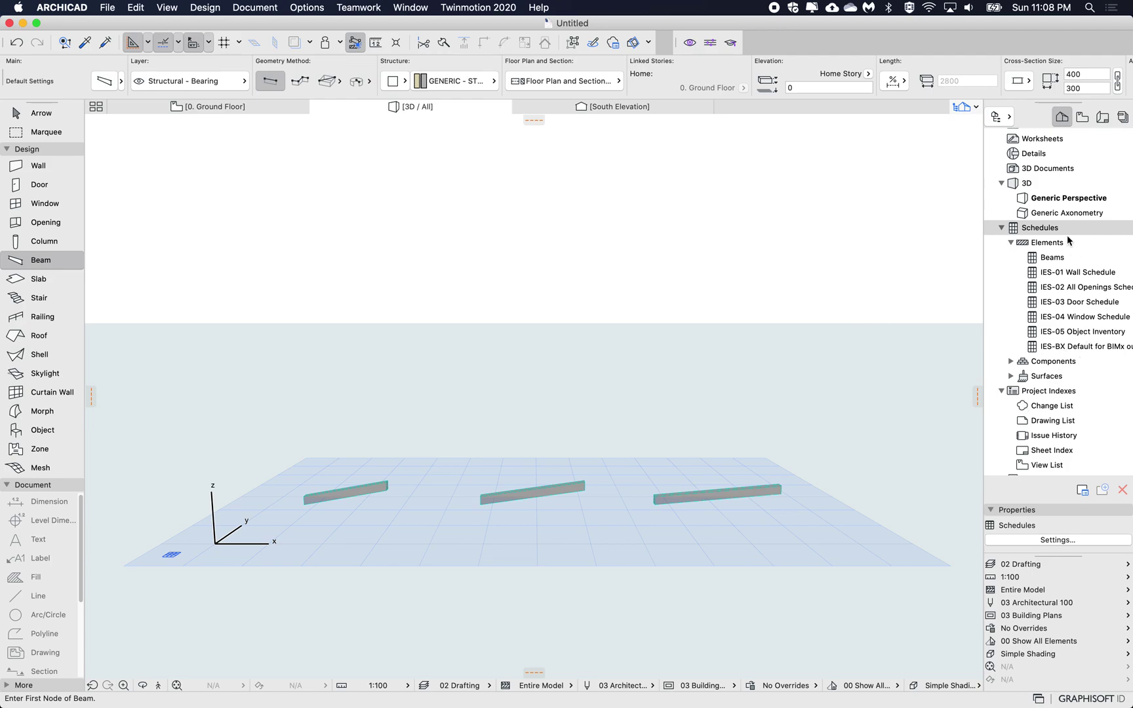
# Open the Beams schedule from the project's element schedules and apply the 6.00 mm row height.
pyautogui.click(1056, 256)
pyautogui.doubleClick(1056, 257)
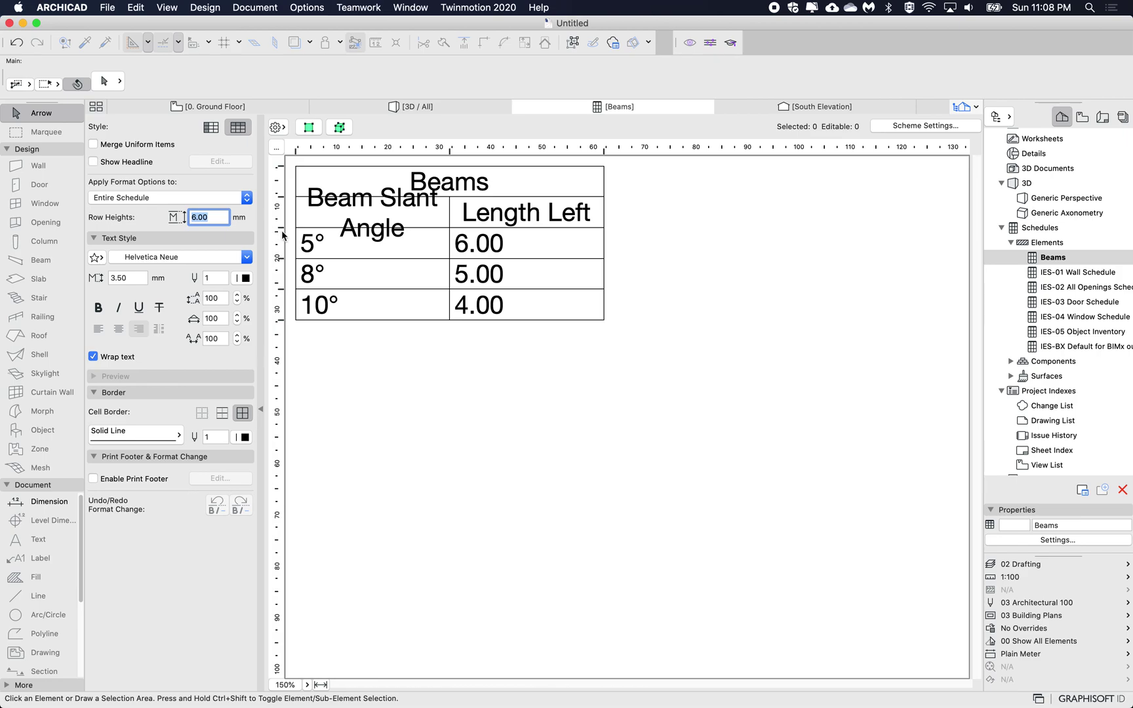
pyautogui.press('Return')
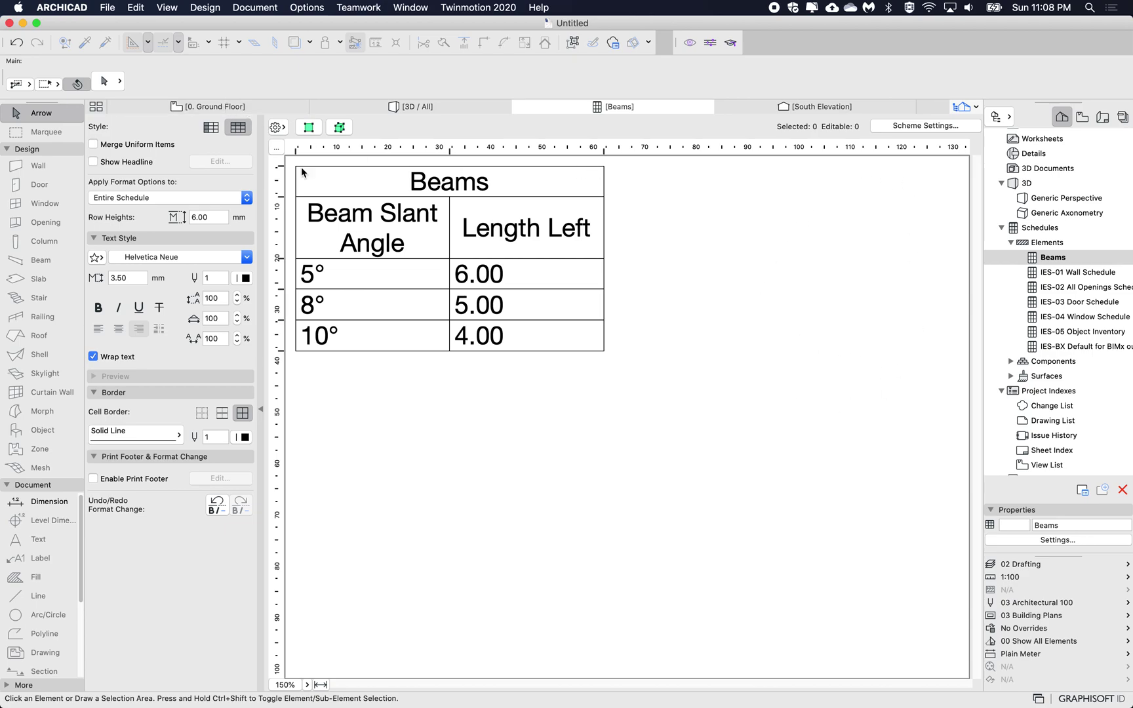
# Switch to the Ground Floor plan and examine the right-triangle diagram with its sine, cosine and tangent formulas.
pyautogui.moveTo(244, 109)
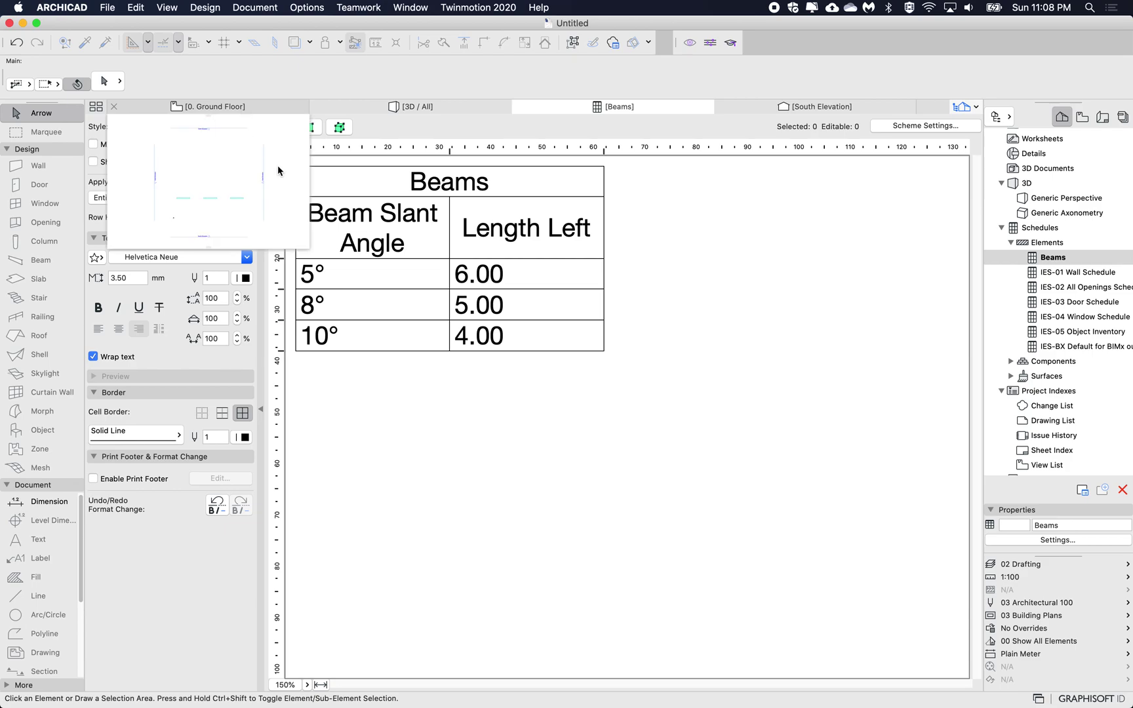
pyautogui.click(262, 145)
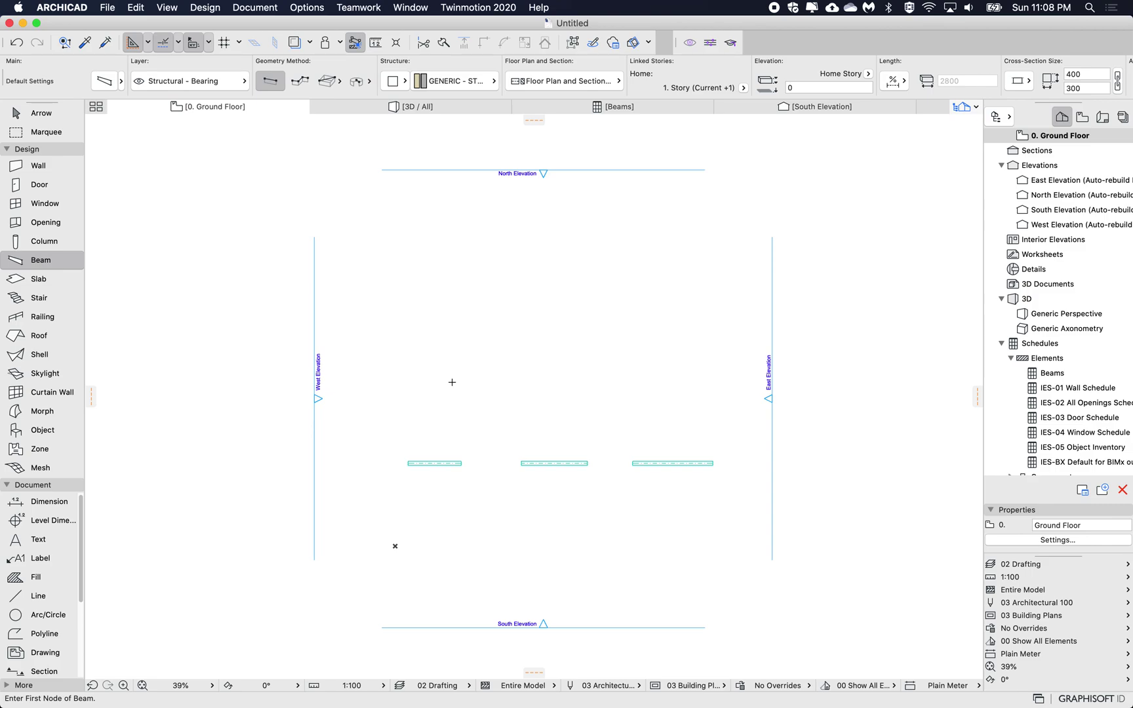
pyautogui.hscroll(-10, 395, 388)
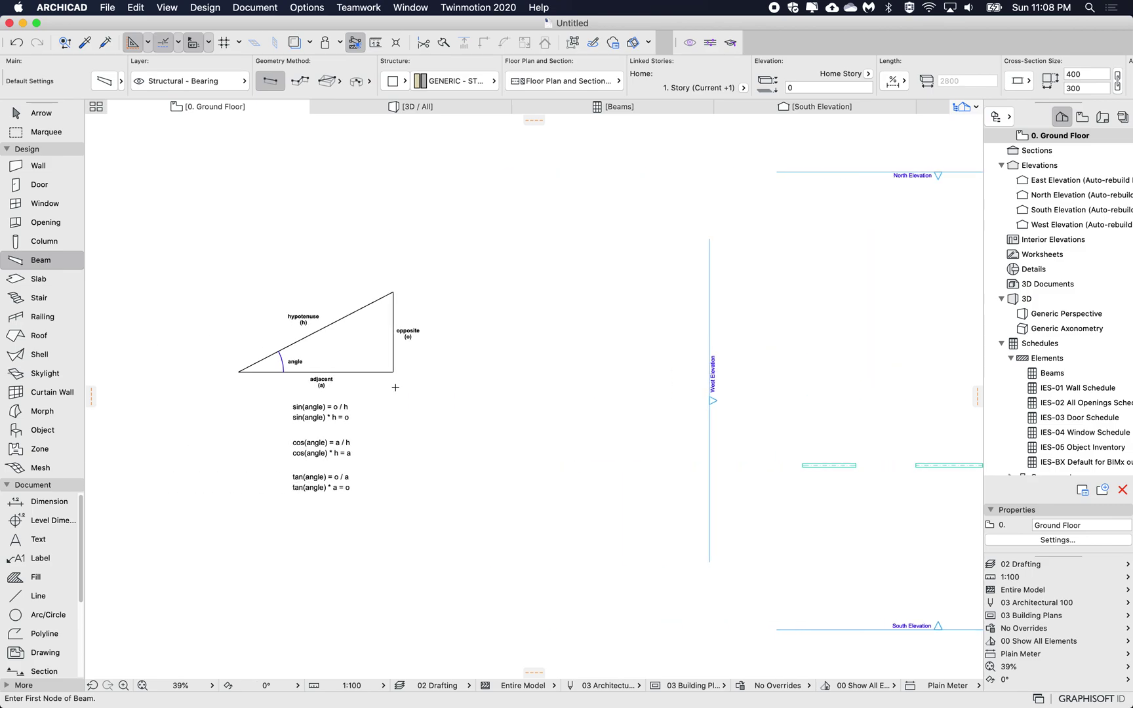
pyautogui.scroll(5, 395, 388)
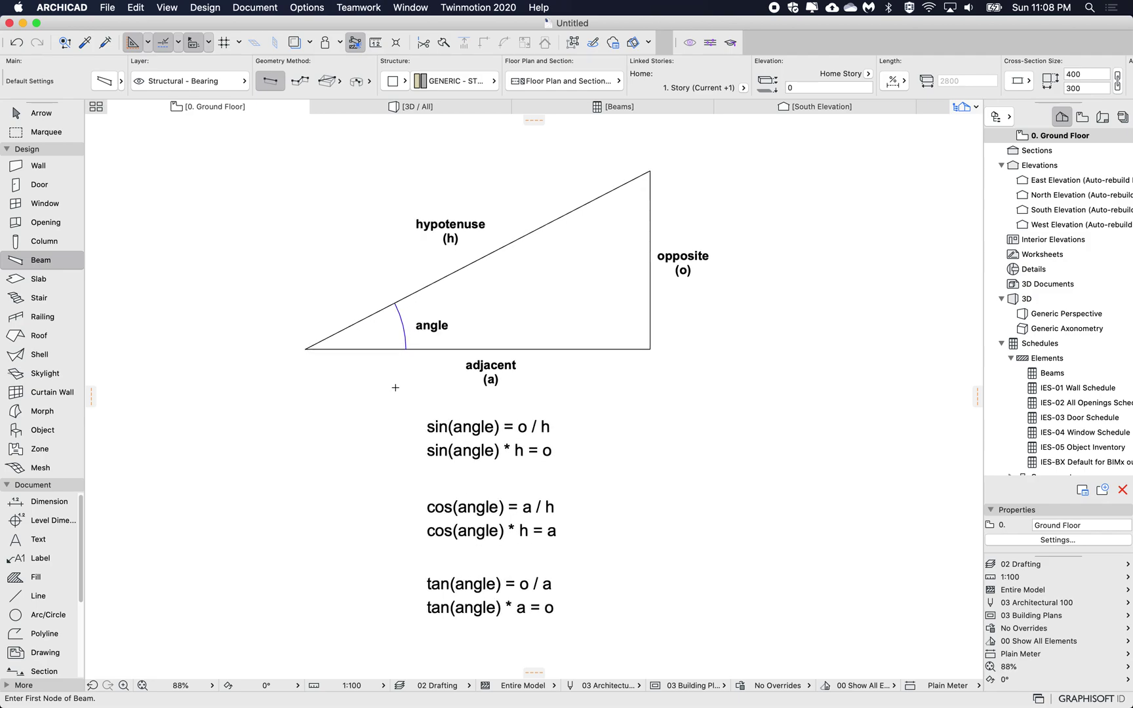
pyautogui.hscroll(-2, 395, 388)
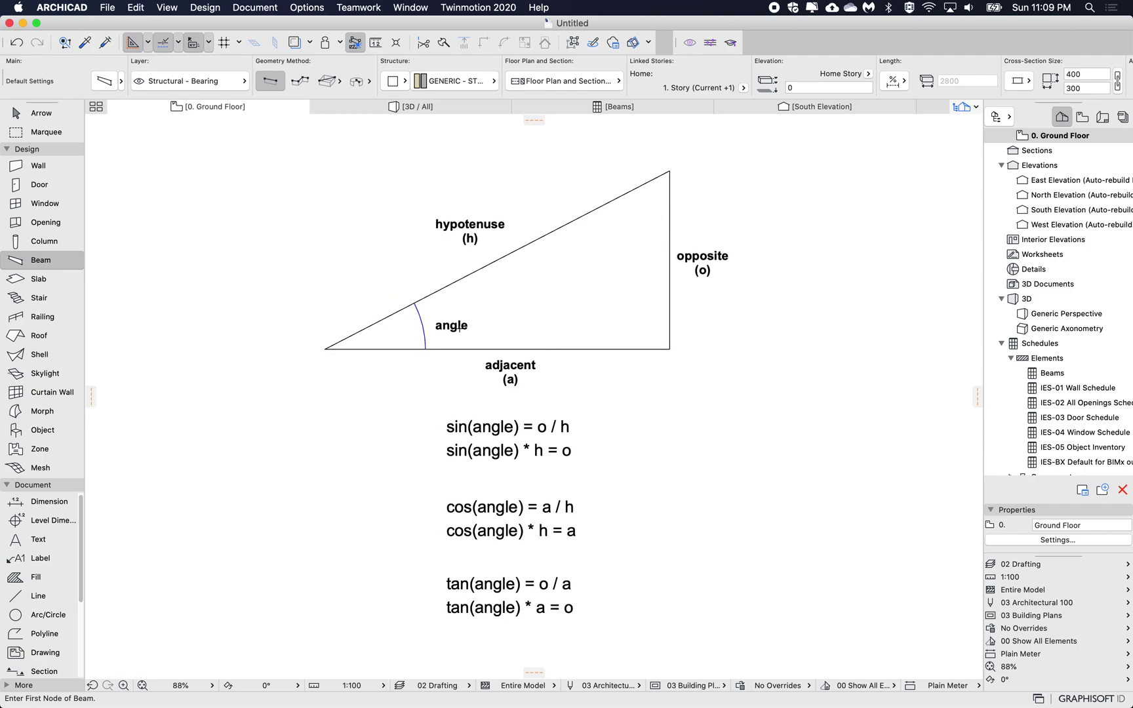
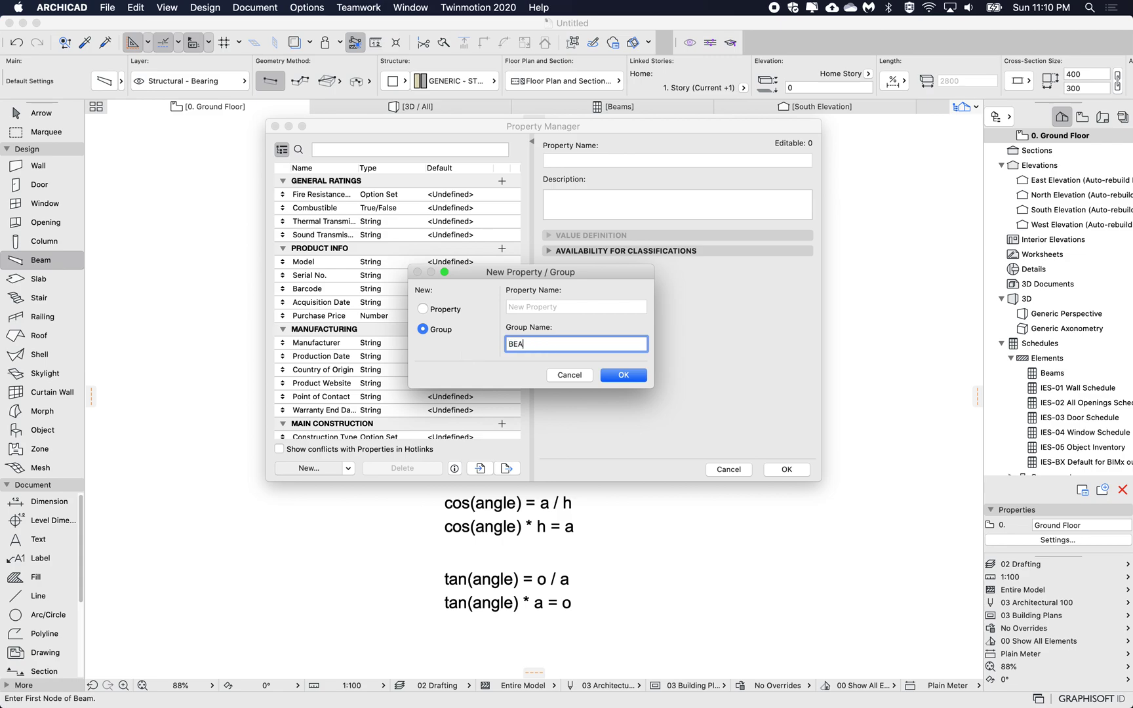
# Name the new property group BEAM CALCS and create it.
pyautogui.write('CAL')
pyautogui.write('S')
pyautogui.click(625, 376)
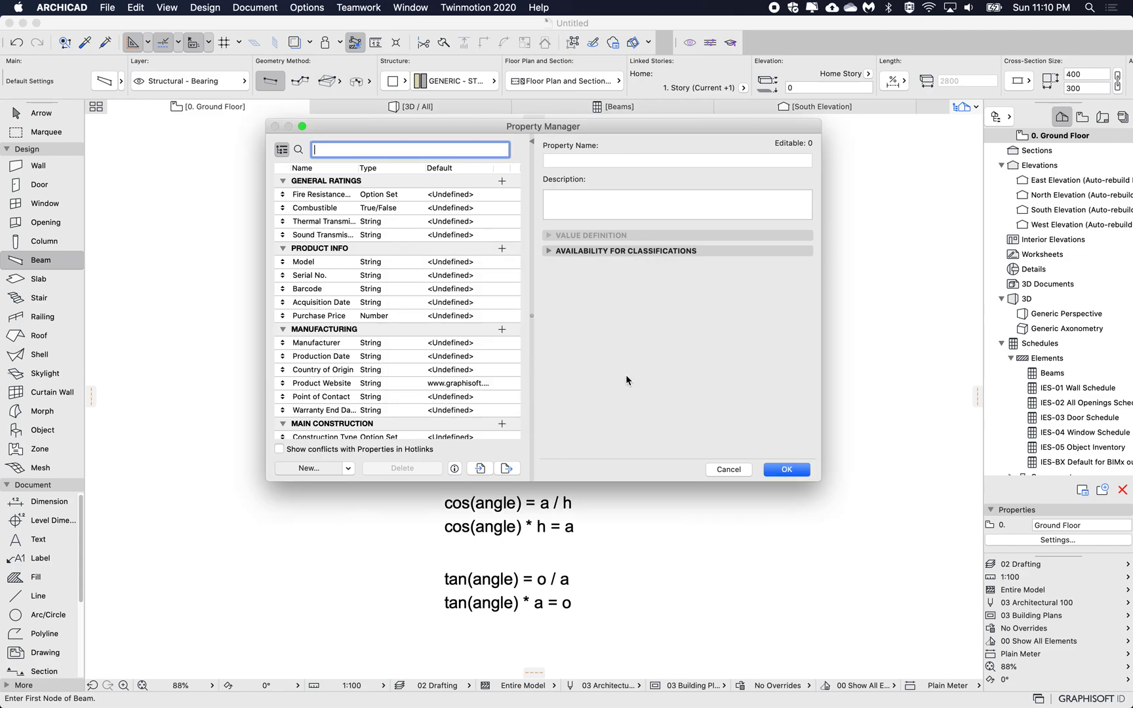
# Create a new property named Beam Angle as Percentage in the BEAM CALCS group.
pyautogui.scroll(-15, 329, 417)
pyautogui.scroll(-15, 330, 417)
pyautogui.click(322, 434)
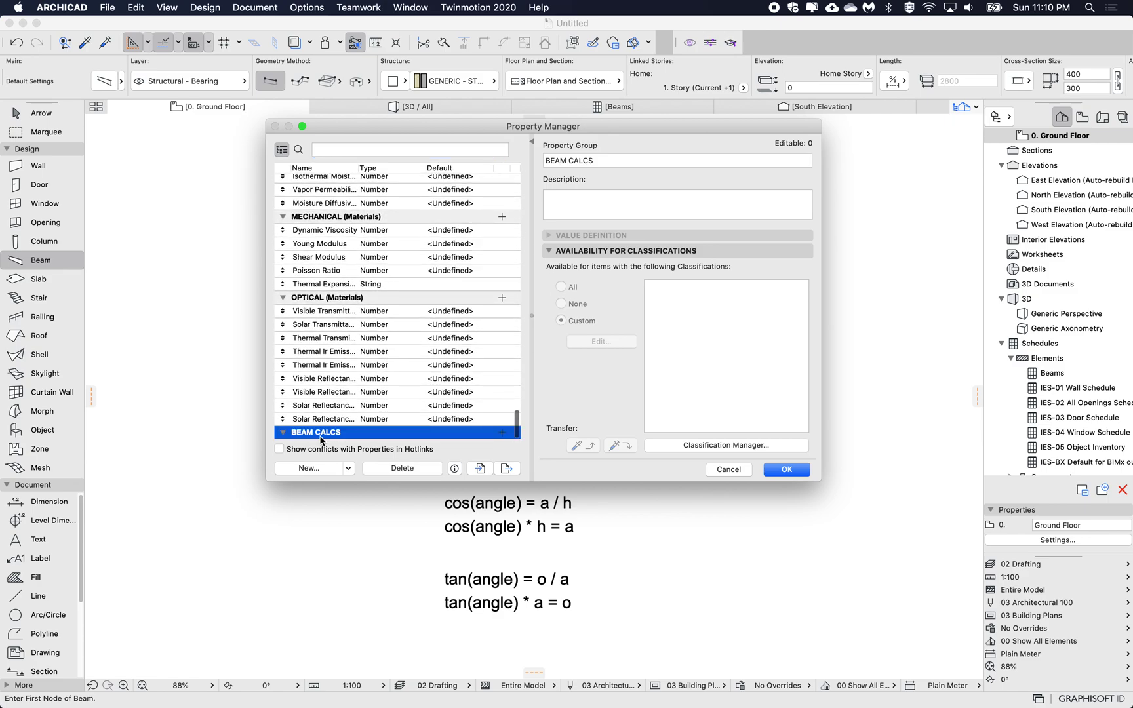
pyautogui.click(317, 468)
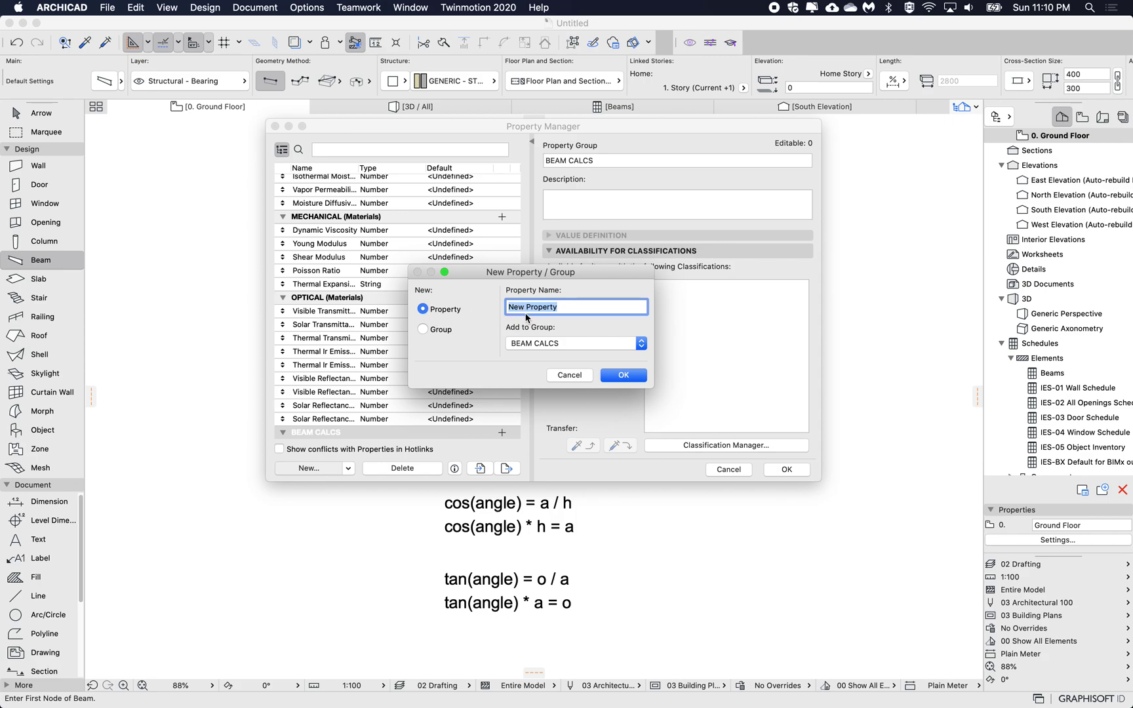
pyautogui.write('Beam Angle as Percentage')
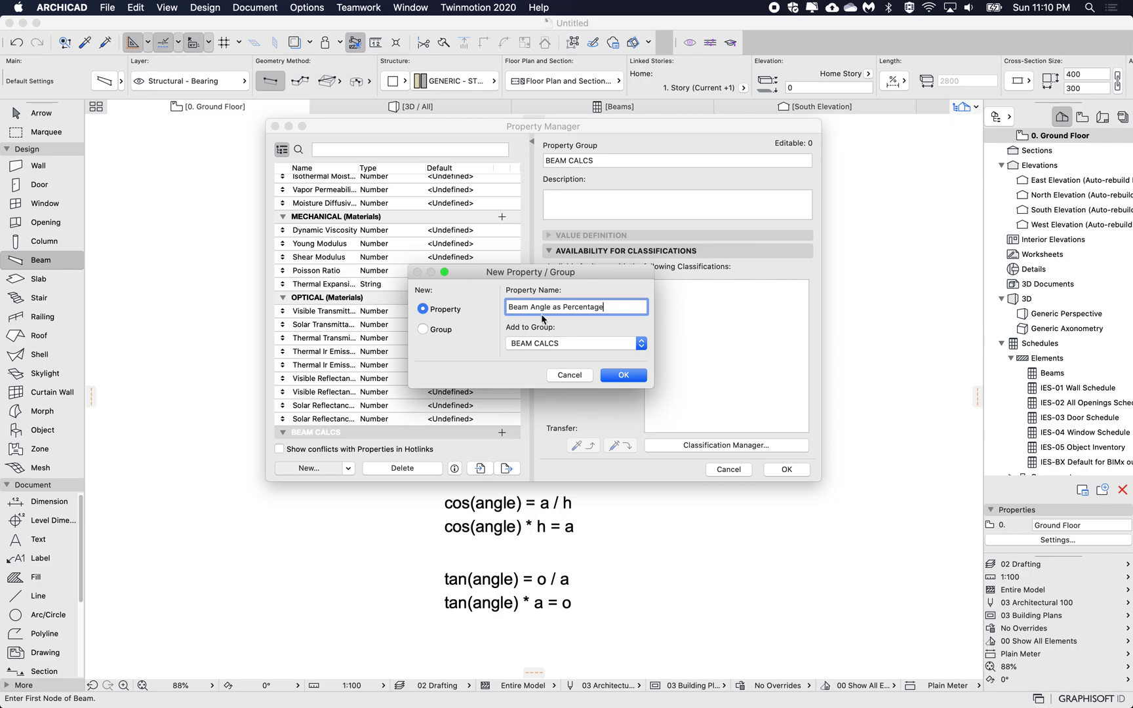
pyautogui.click(623, 375)
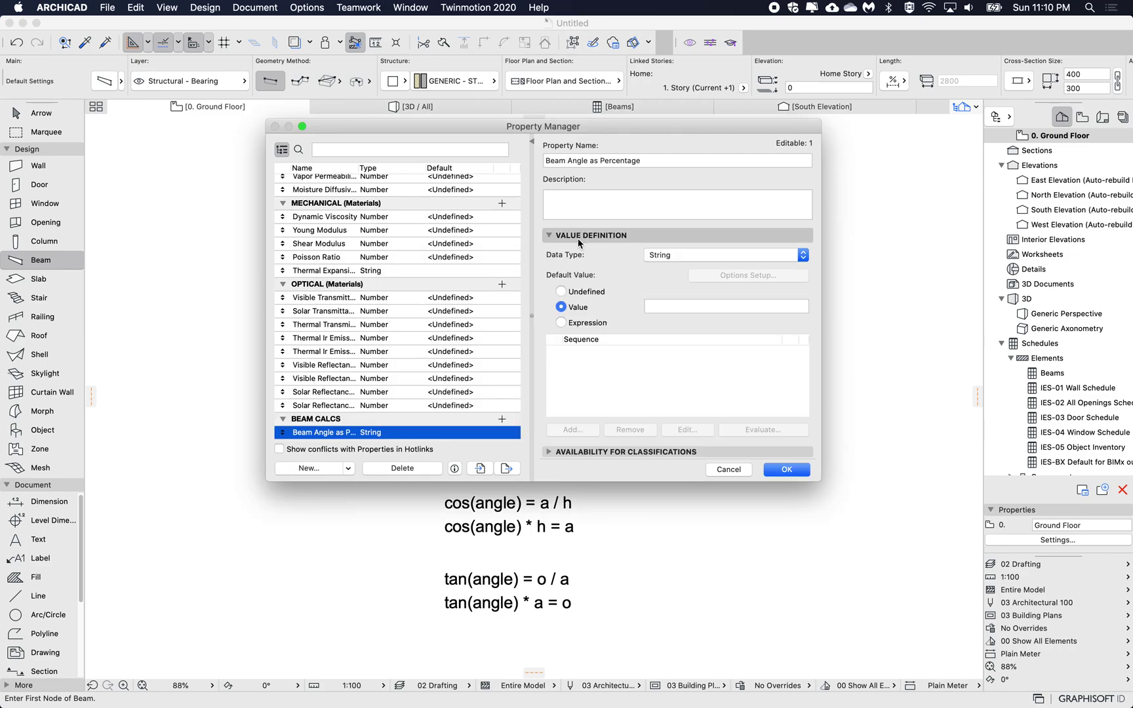
# Set the data type of the Beam Angle as Percentage property to Number.
pyautogui.scroll(-1, 350, 408)
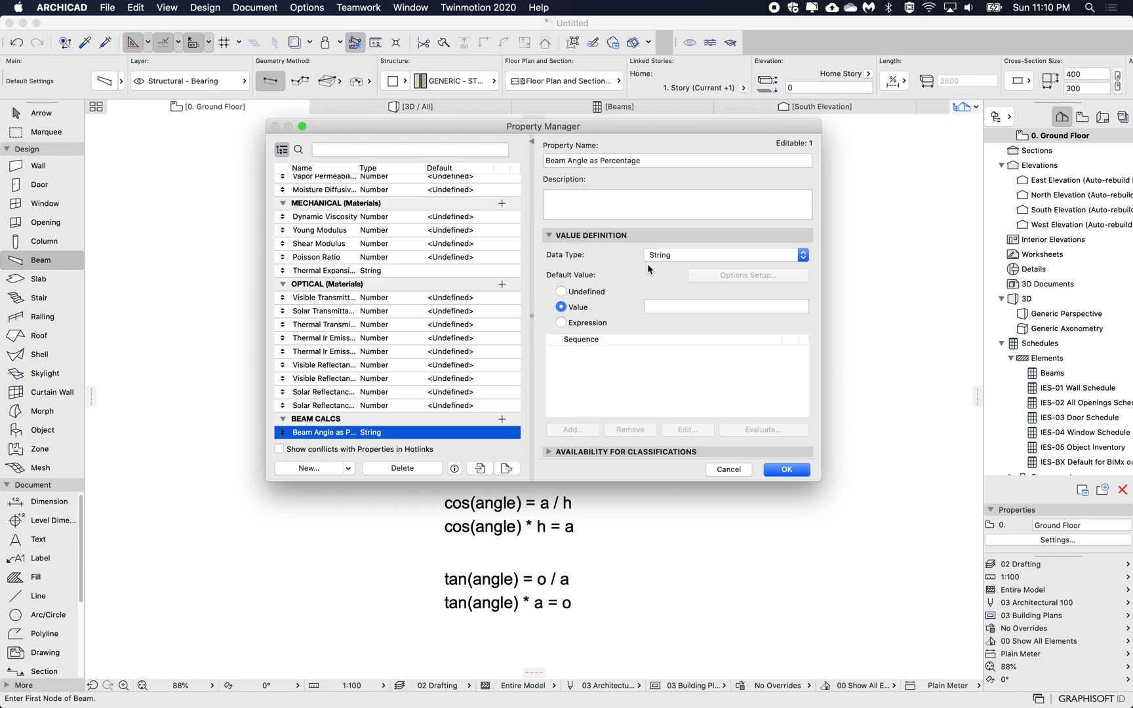
pyautogui.click(690, 256)
pyautogui.click(684, 265)
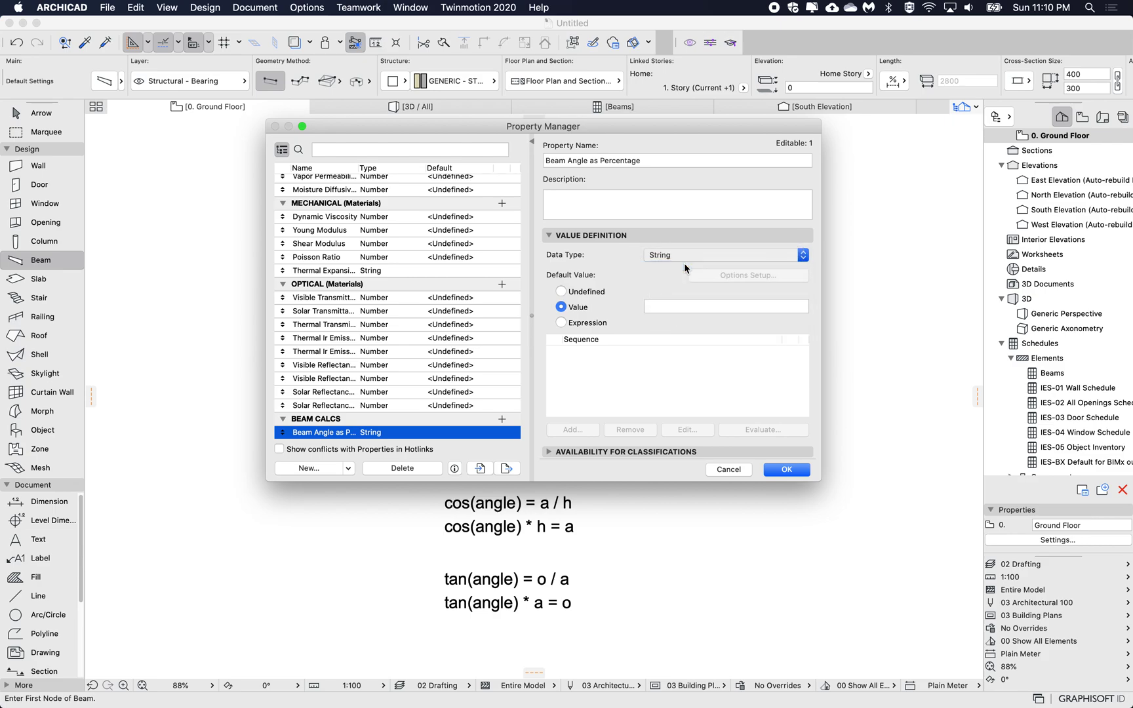
pyautogui.click(669, 255)
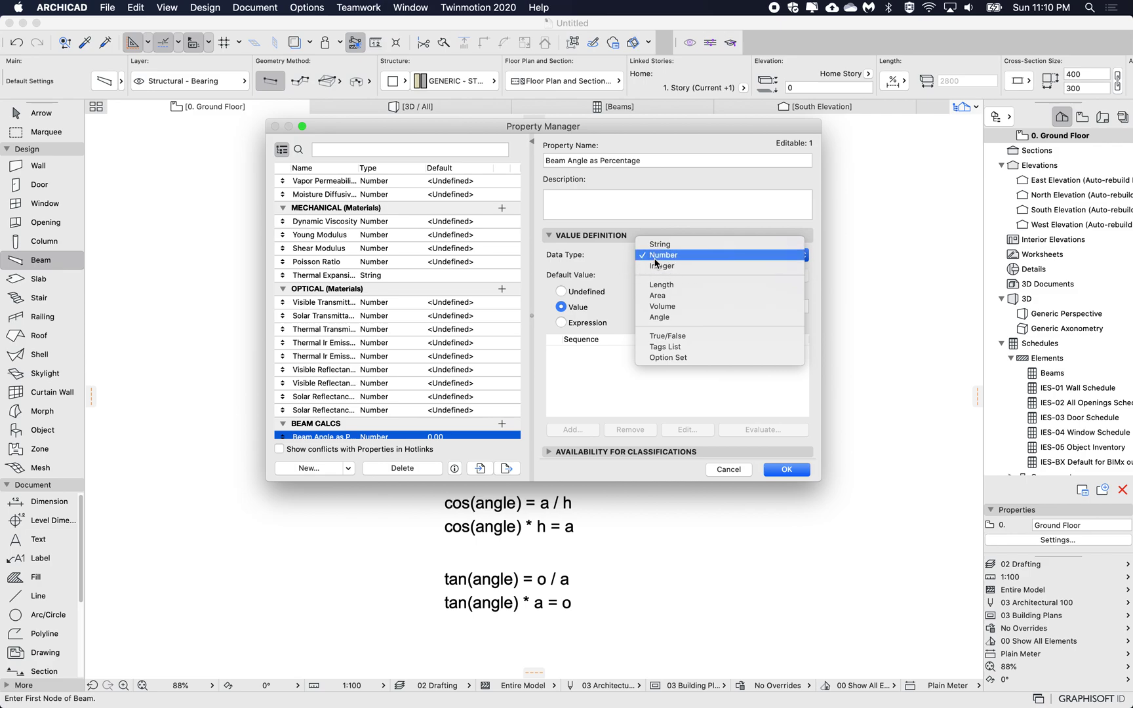
pyautogui.click(608, 257)
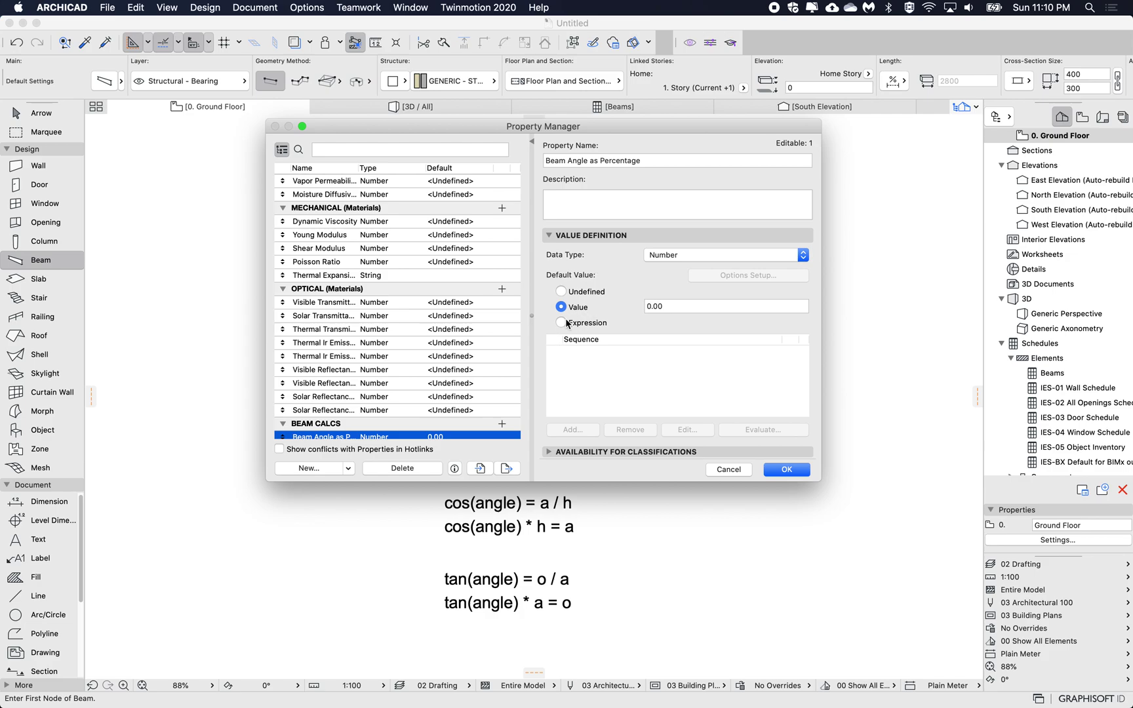
# Make the Beam Angle as Percentage property available only for the Beam classification, using custom availability.
pyautogui.click(589, 452)
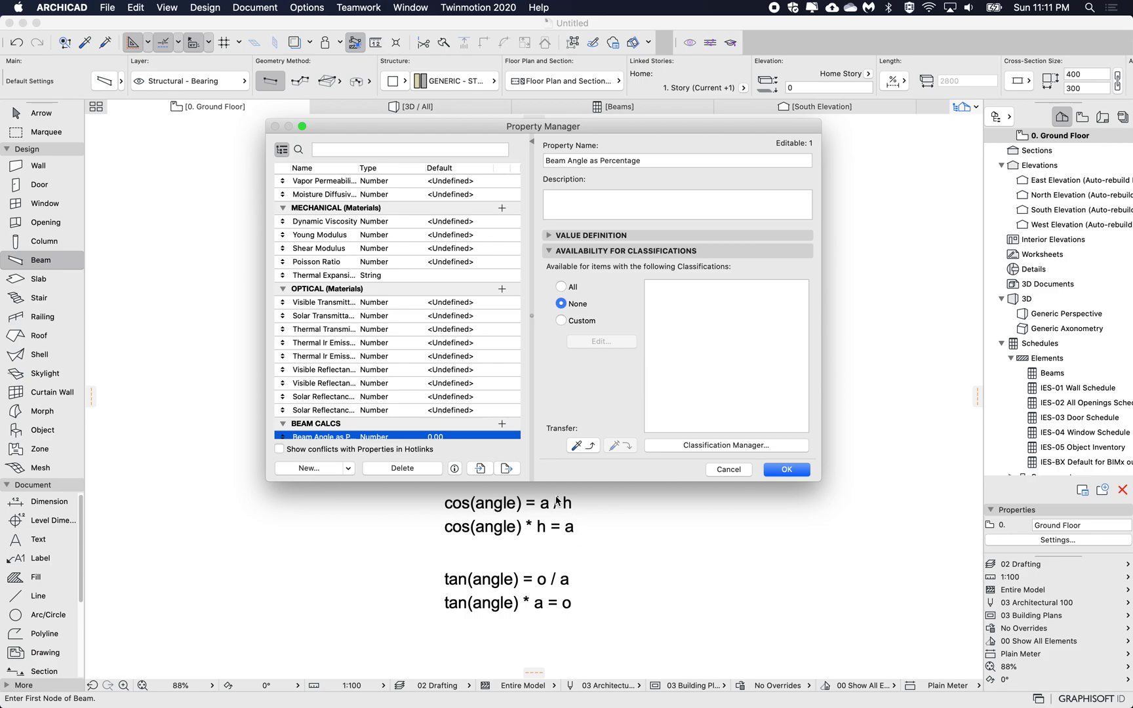
pyautogui.click(573, 321)
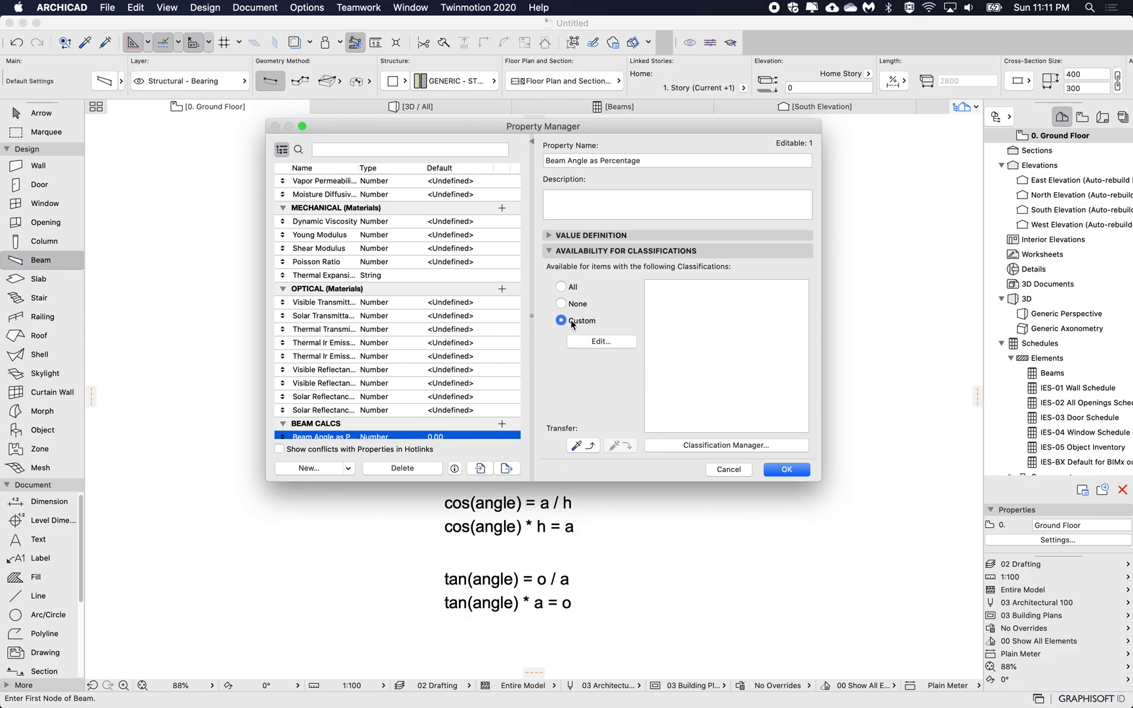
pyautogui.click(607, 342)
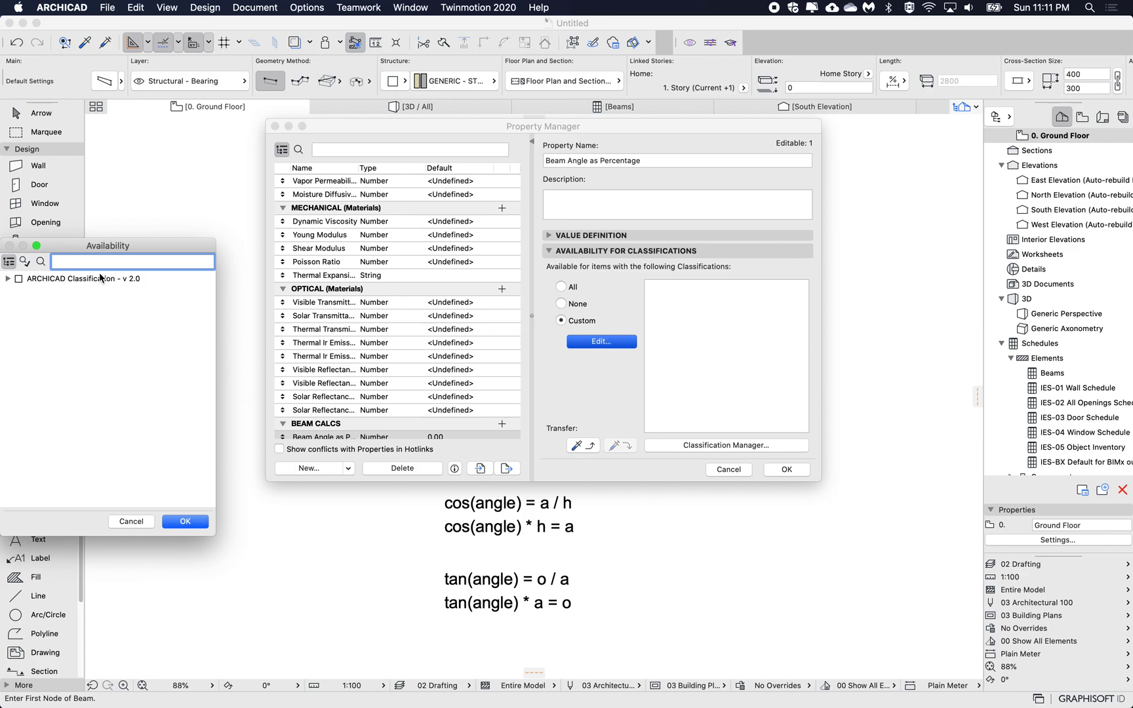
pyautogui.write('beam')
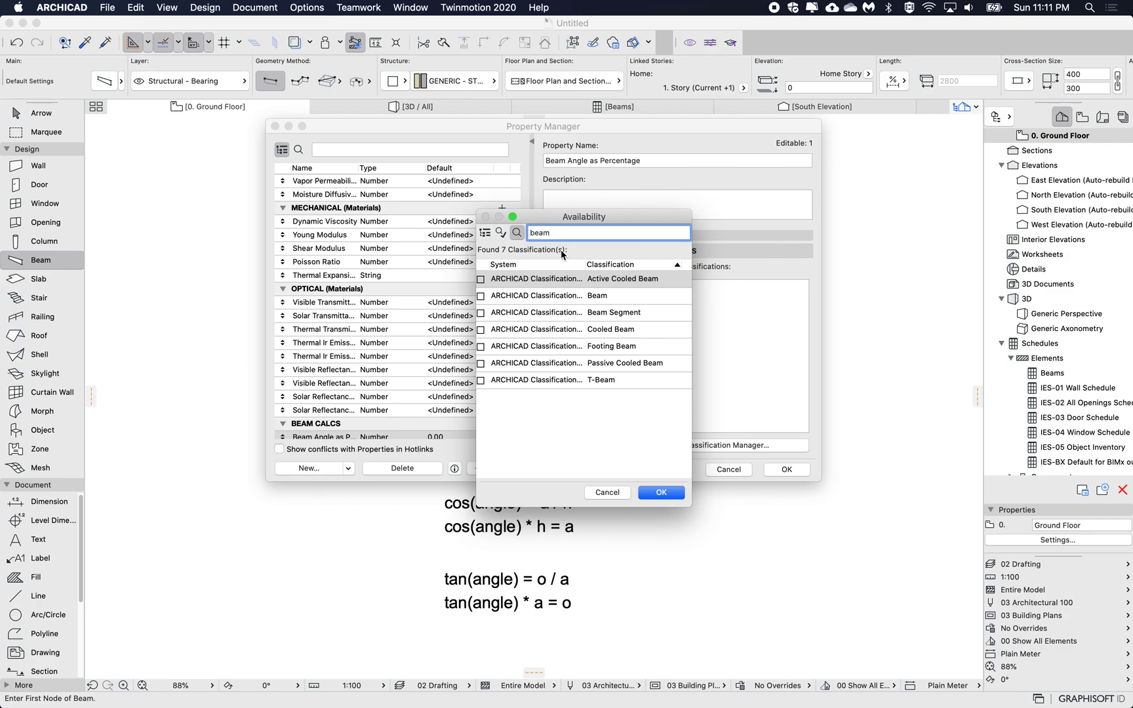
pyautogui.click(565, 299)
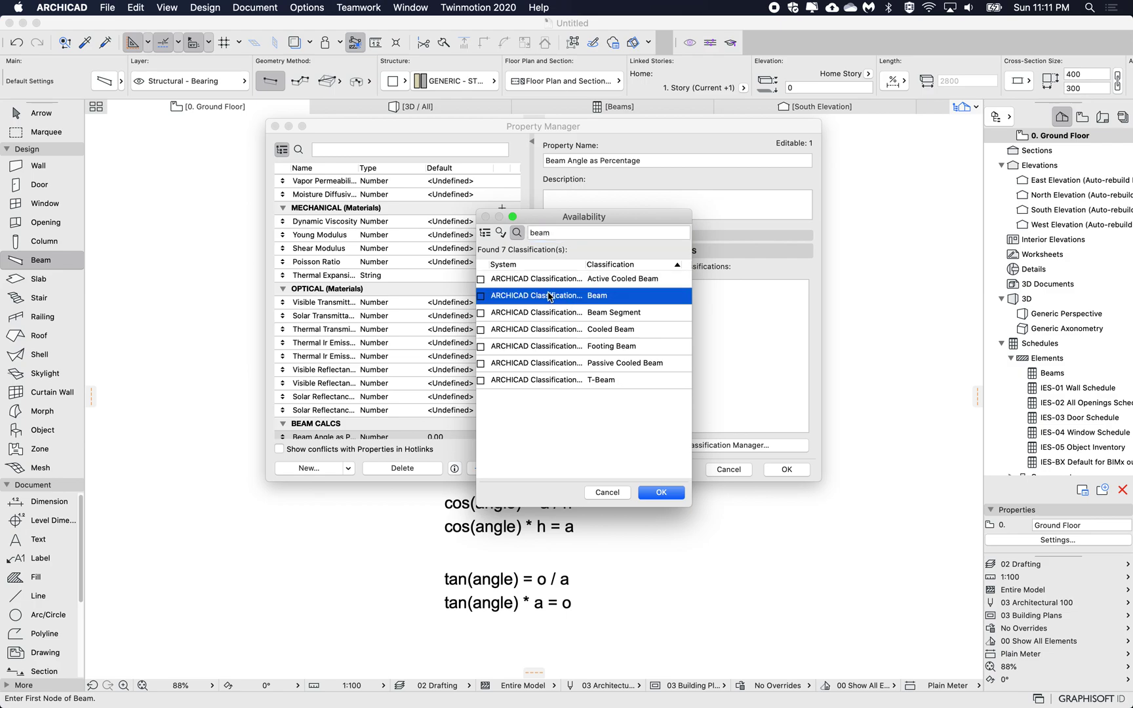
pyautogui.click(481, 297)
pyautogui.click(661, 492)
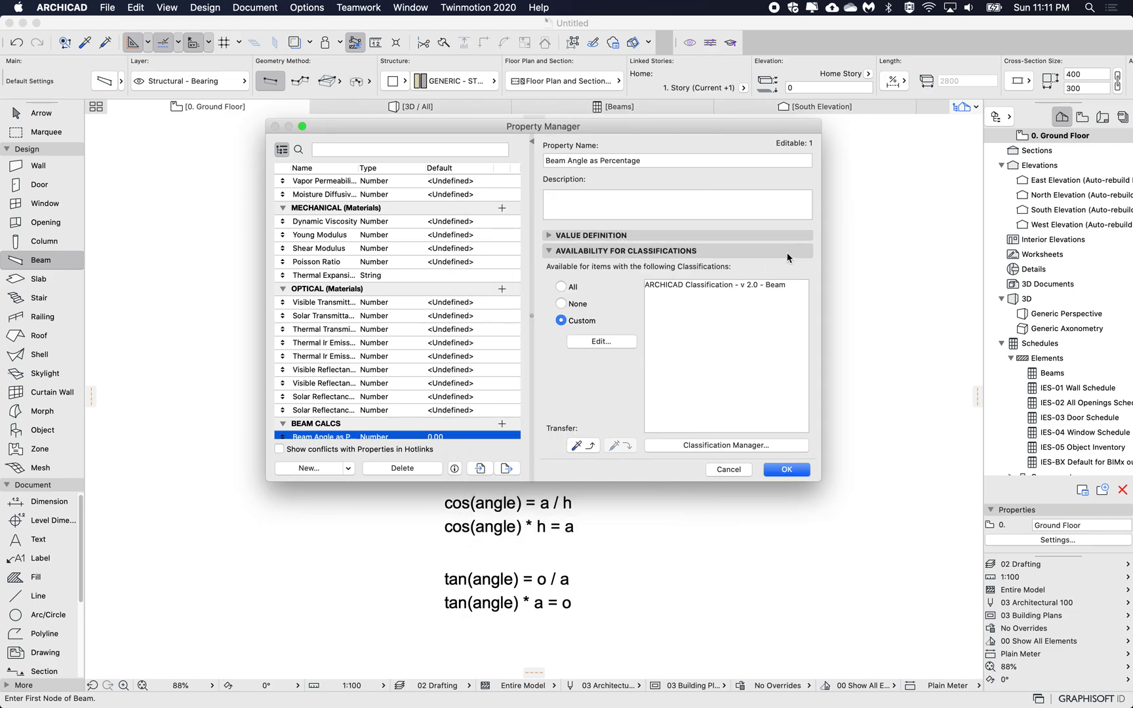
# Switch the default value of Beam Angle as Percentage to an expression and start it with an empty tan() function.
pyautogui.click(616, 238)
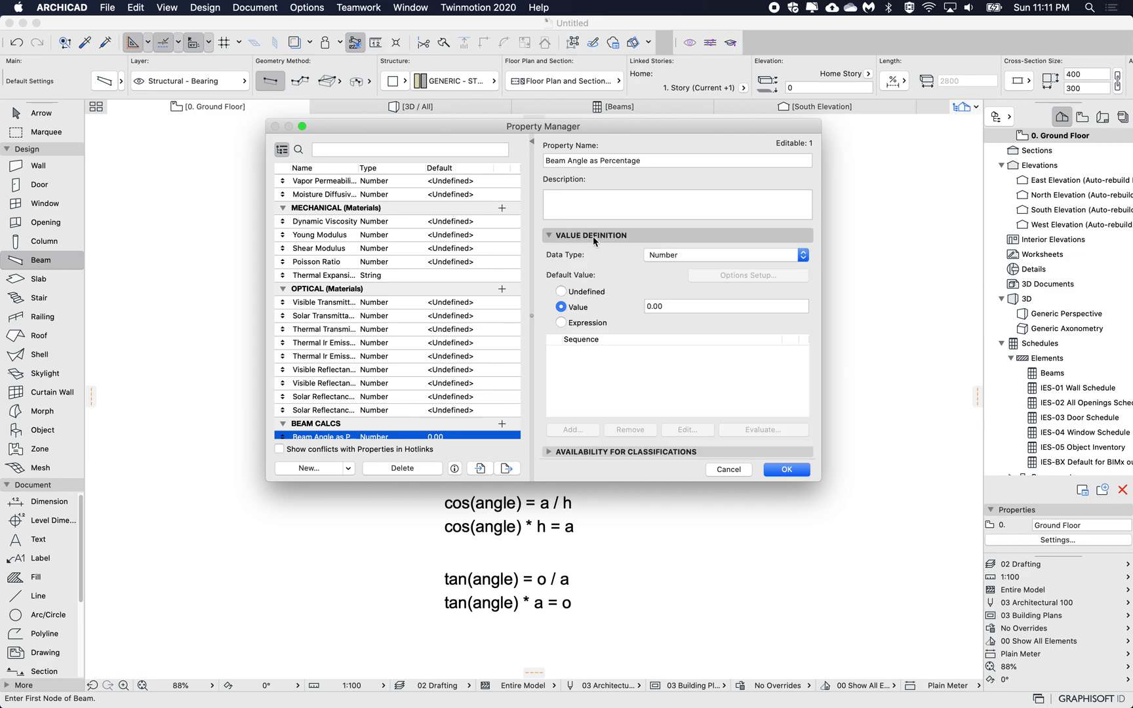
pyautogui.click(678, 257)
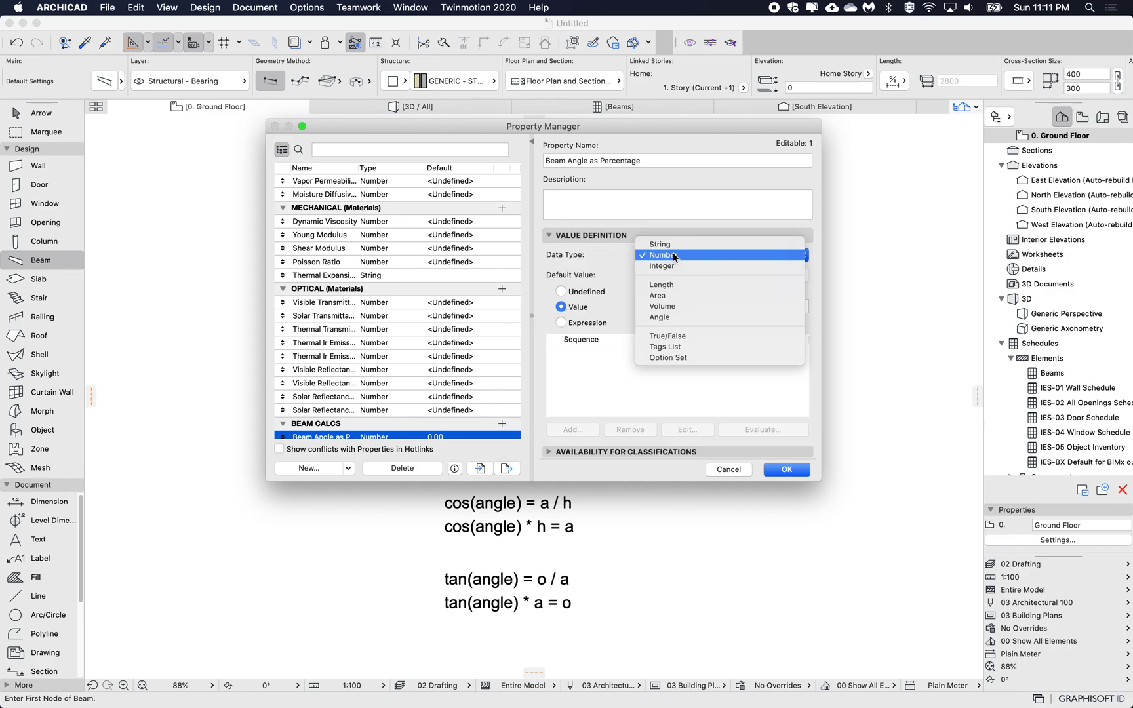
pyautogui.click(619, 256)
pyautogui.click(572, 323)
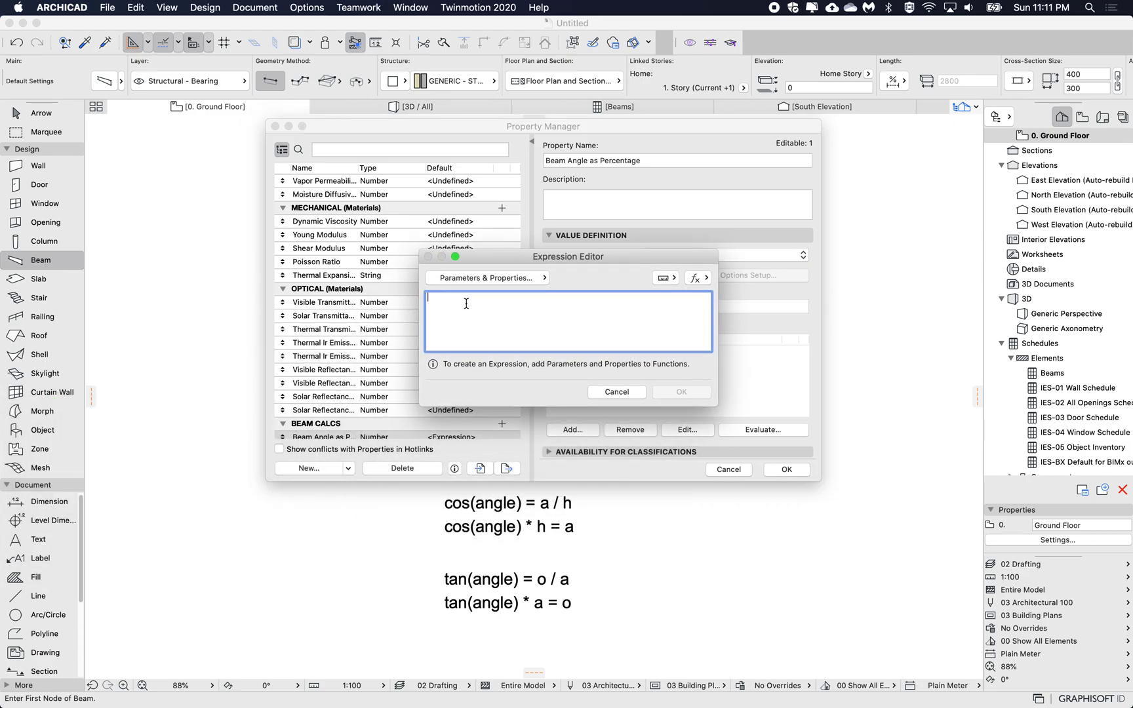
pyautogui.write('tan')
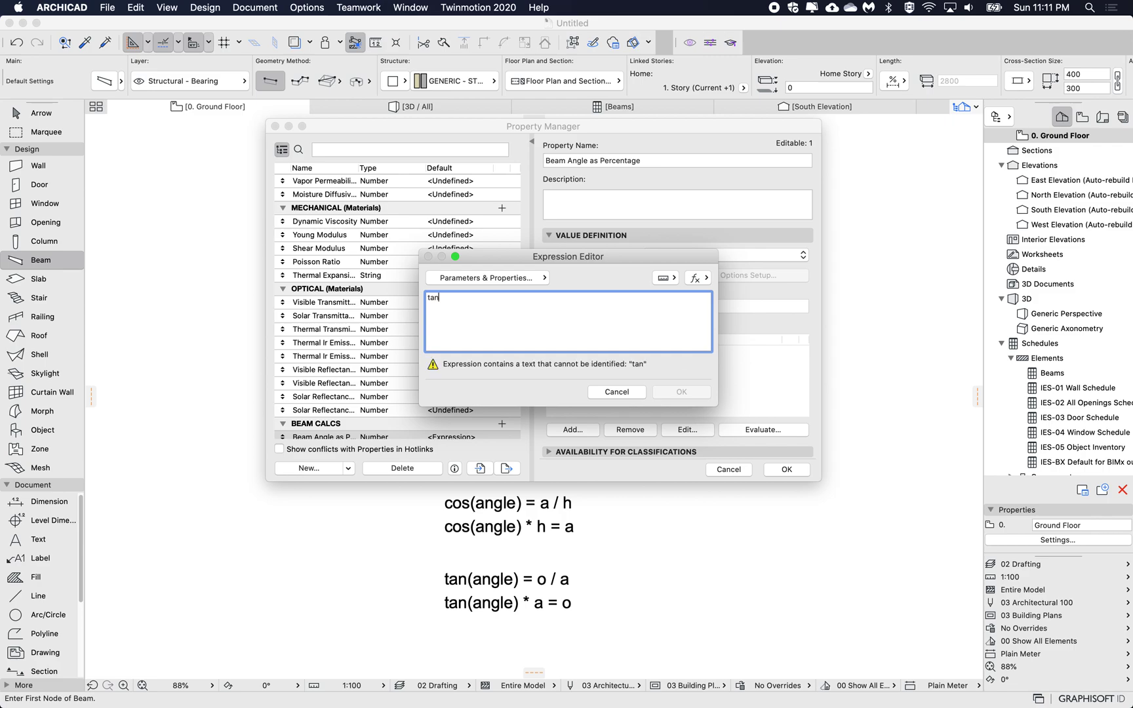
pyautogui.write('()')
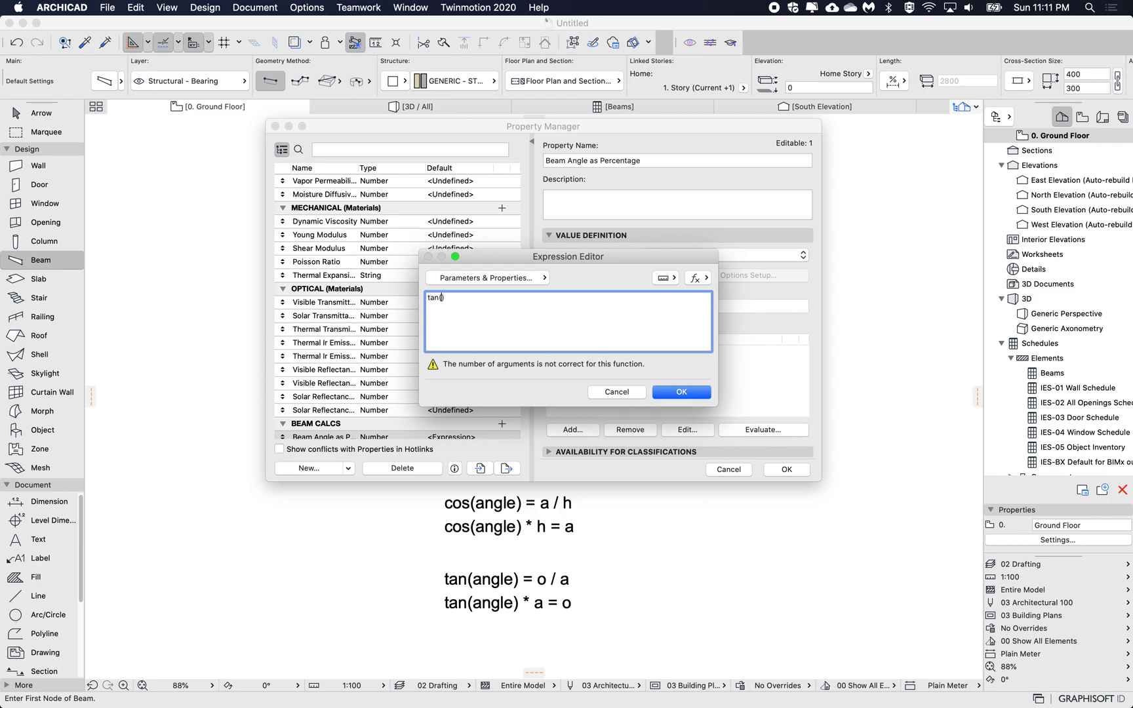
# Insert the Beam Slant Angle parameter inside tan(), multiply the result by 100, and save the expression and the property.
pyautogui.click(508, 276)
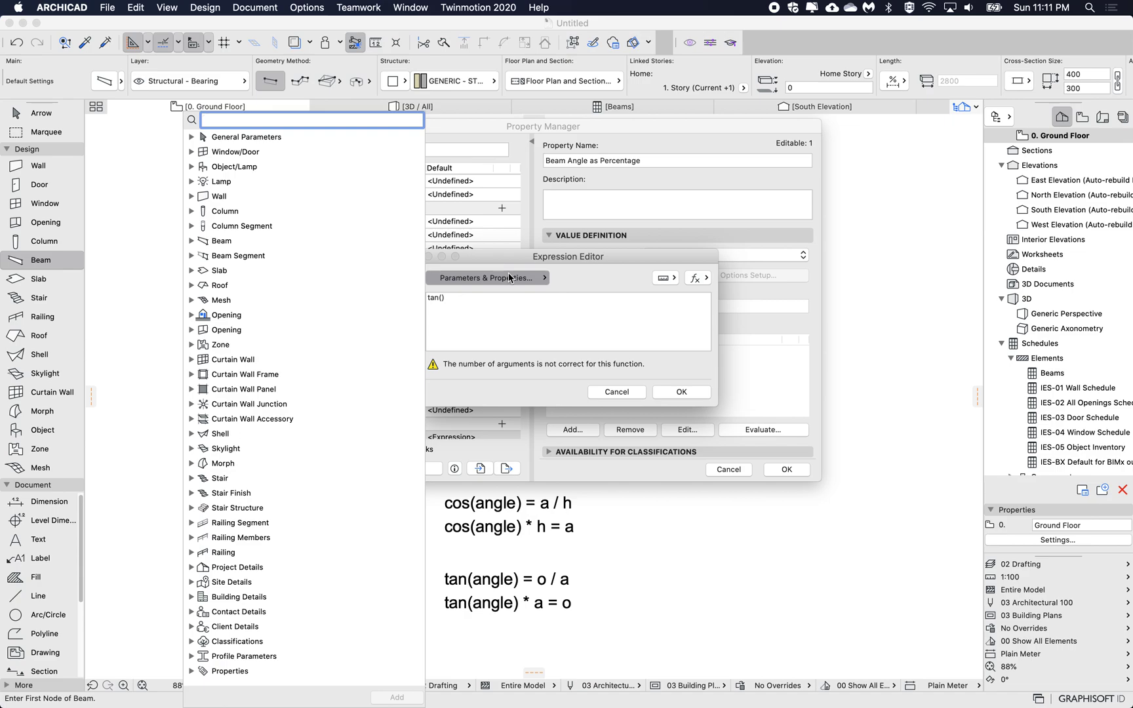
pyautogui.write('beam slant')
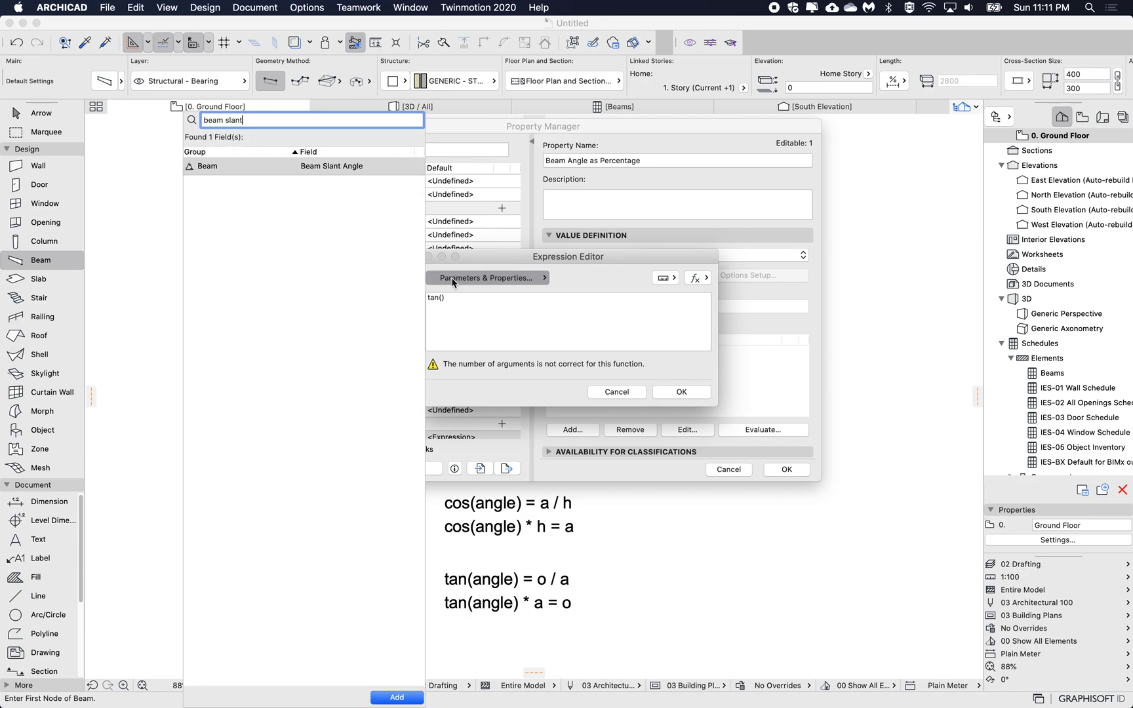
pyautogui.doubleClick(317, 166)
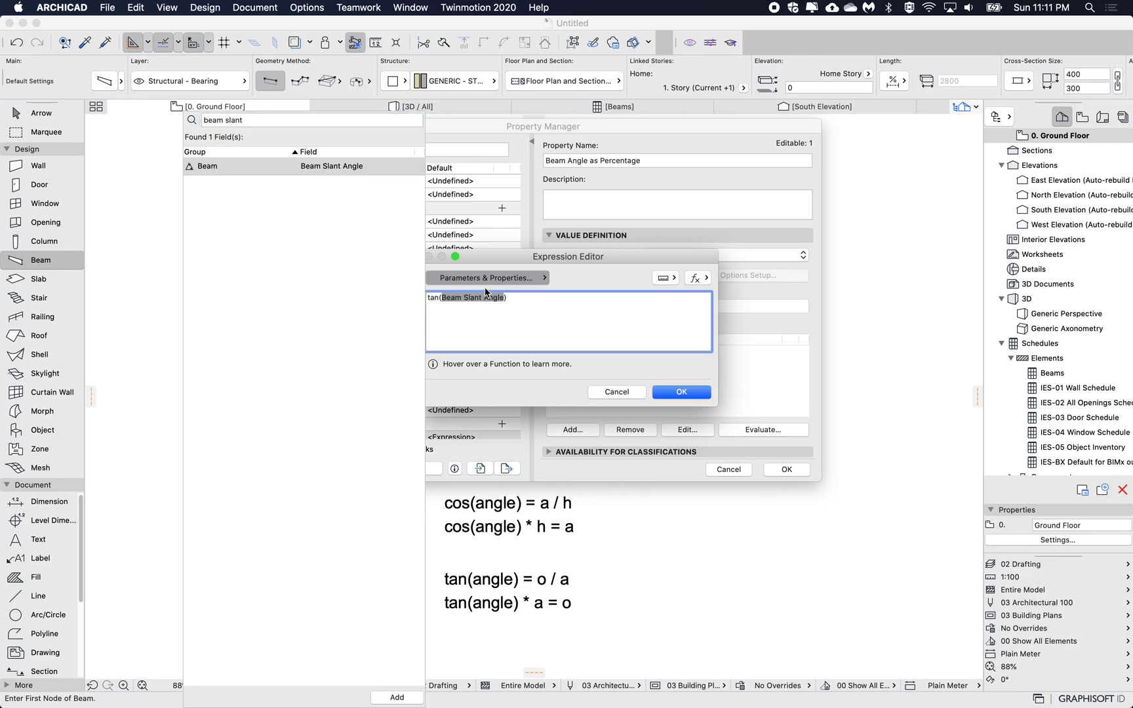
pyautogui.click(527, 299)
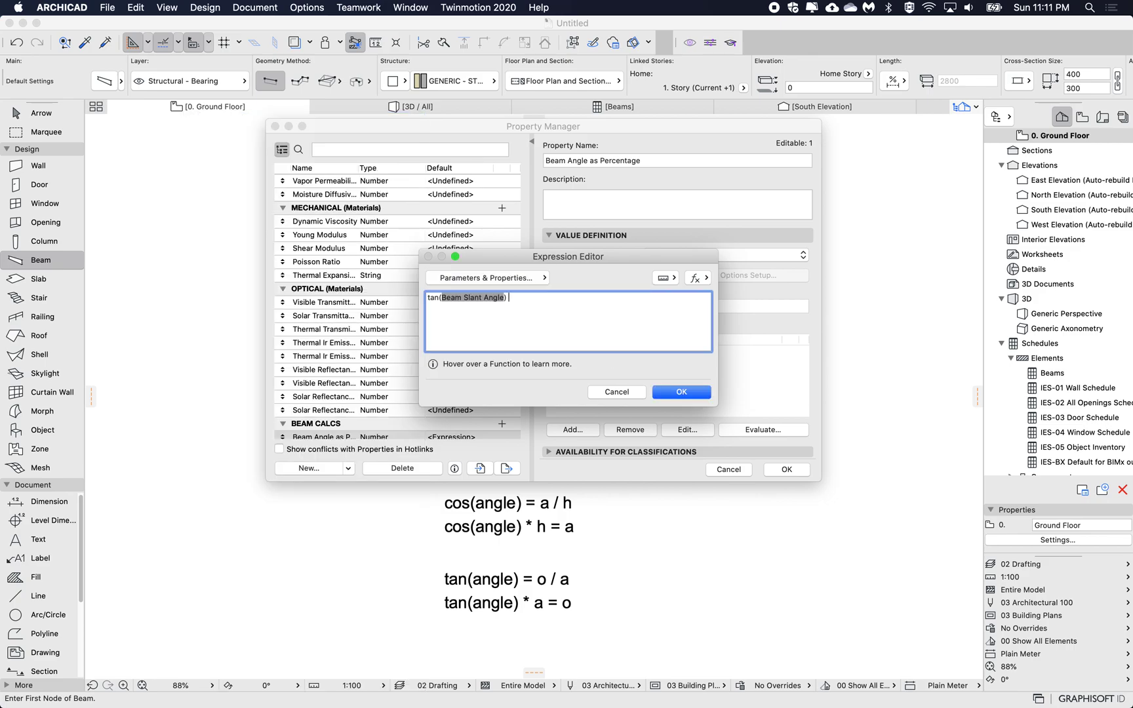
pyautogui.write('* 100')
pyautogui.click(681, 392)
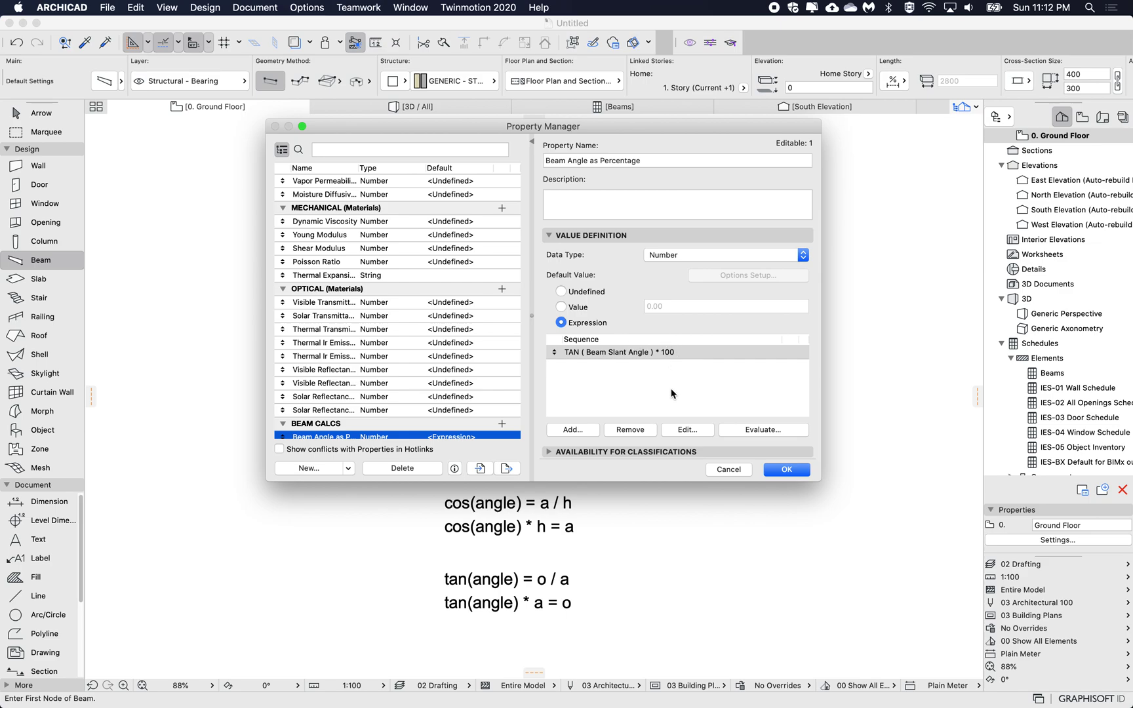
pyautogui.scroll(-1, 440, 346)
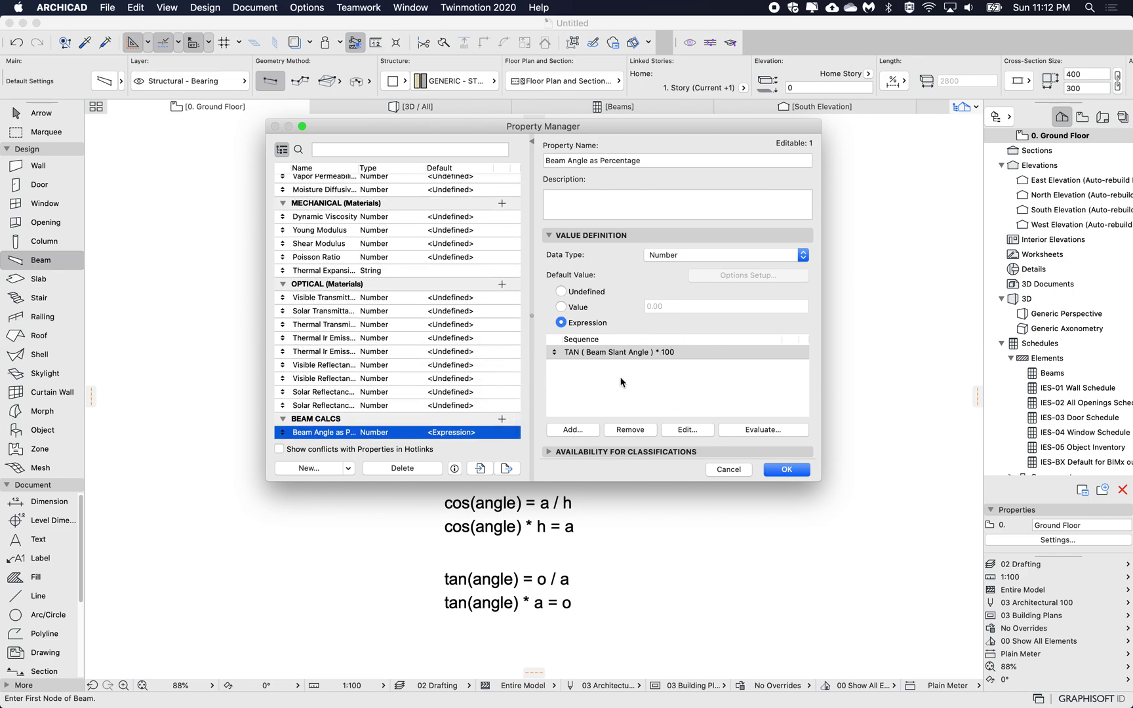
pyautogui.click(793, 470)
# Add the Beam Angle as Percentage property from the BEAM CALCS group as a field of the Beams schedule.
pyautogui.hscroll(10, 621, 221)
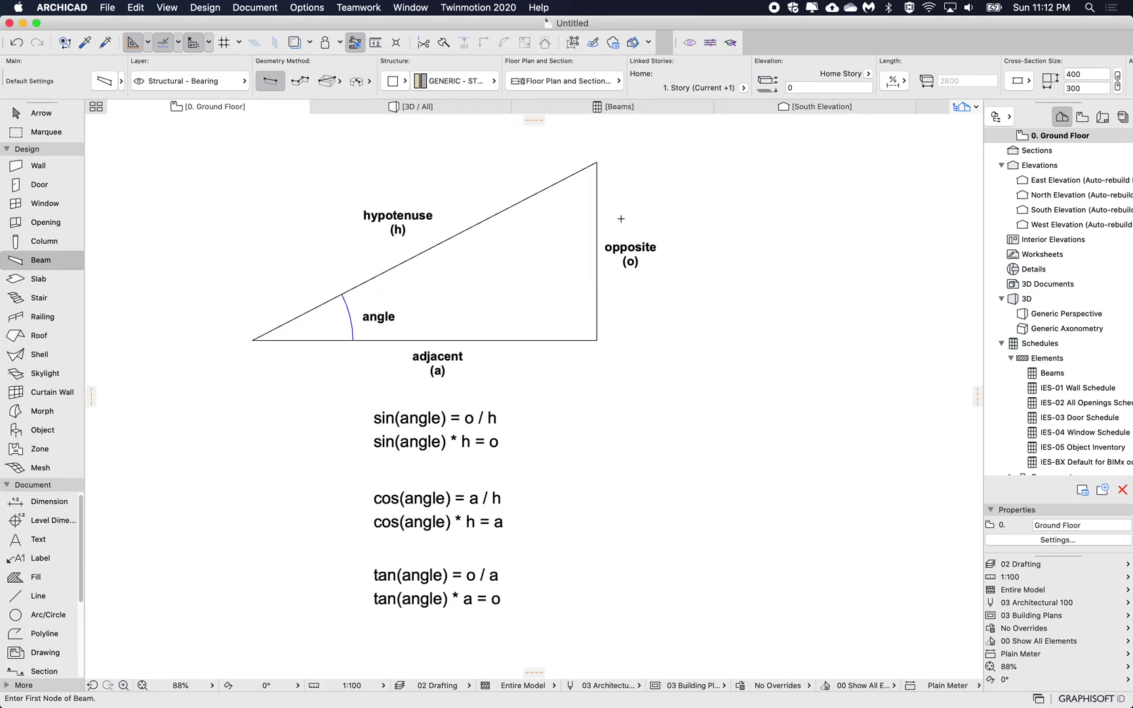
pyautogui.hscroll(-8, 620, 220)
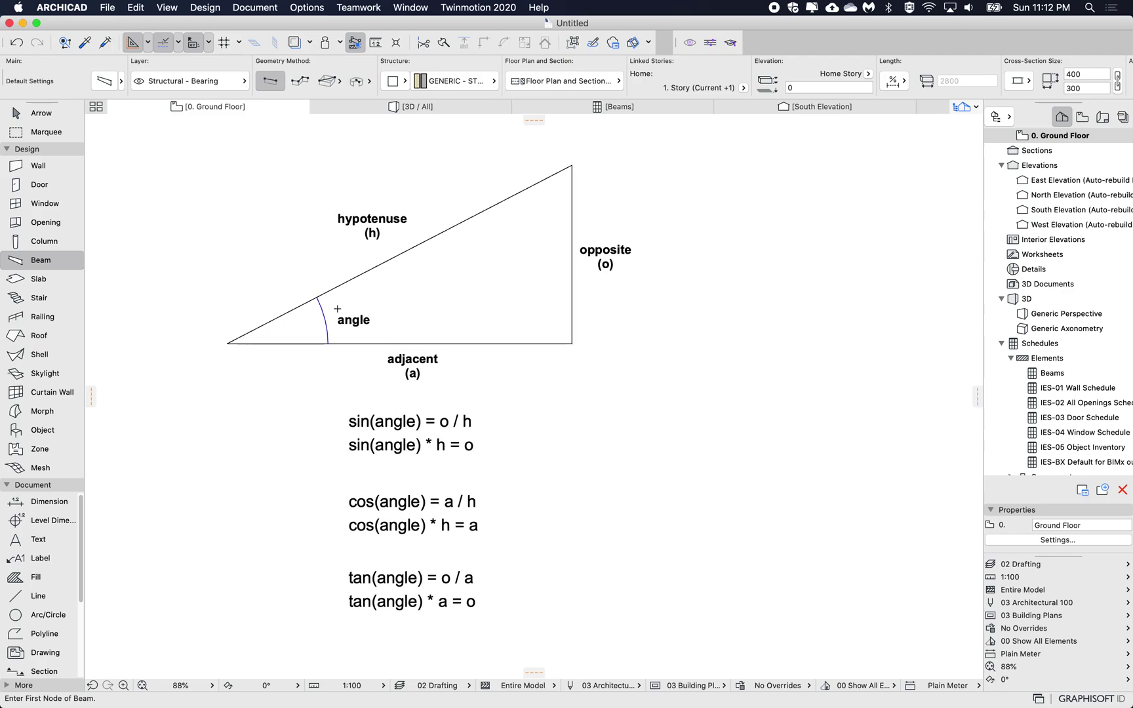
pyautogui.click(619, 106)
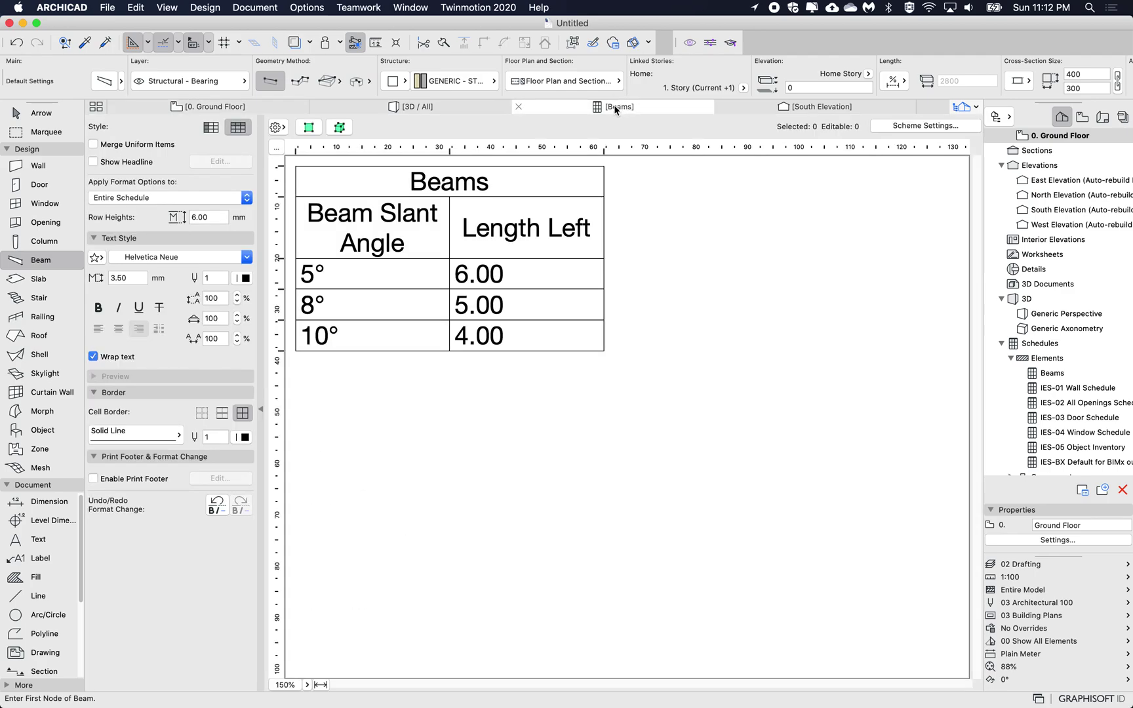
pyautogui.click(933, 126)
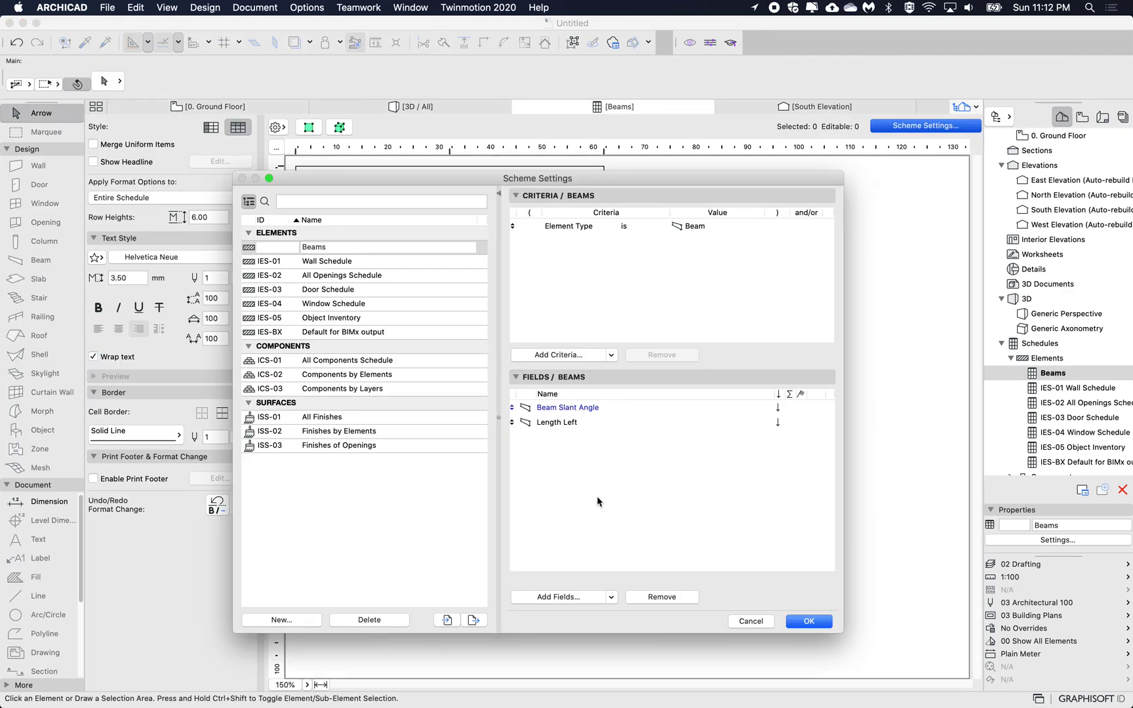
pyautogui.click(560, 596)
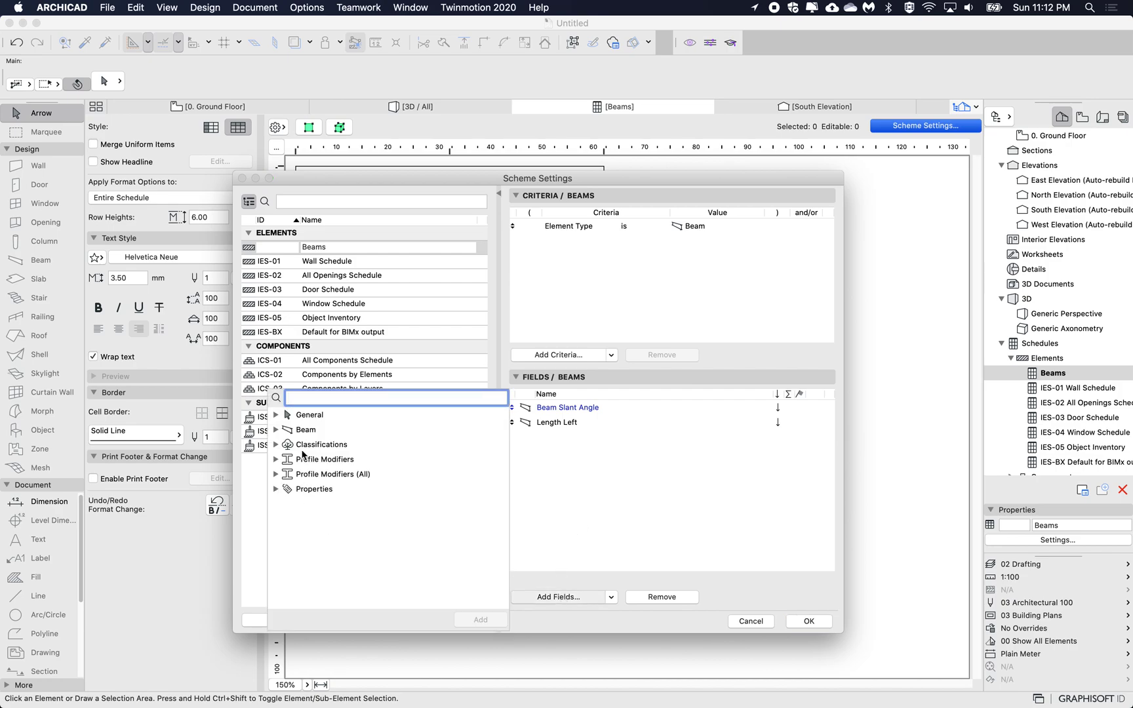
pyautogui.click(275, 488)
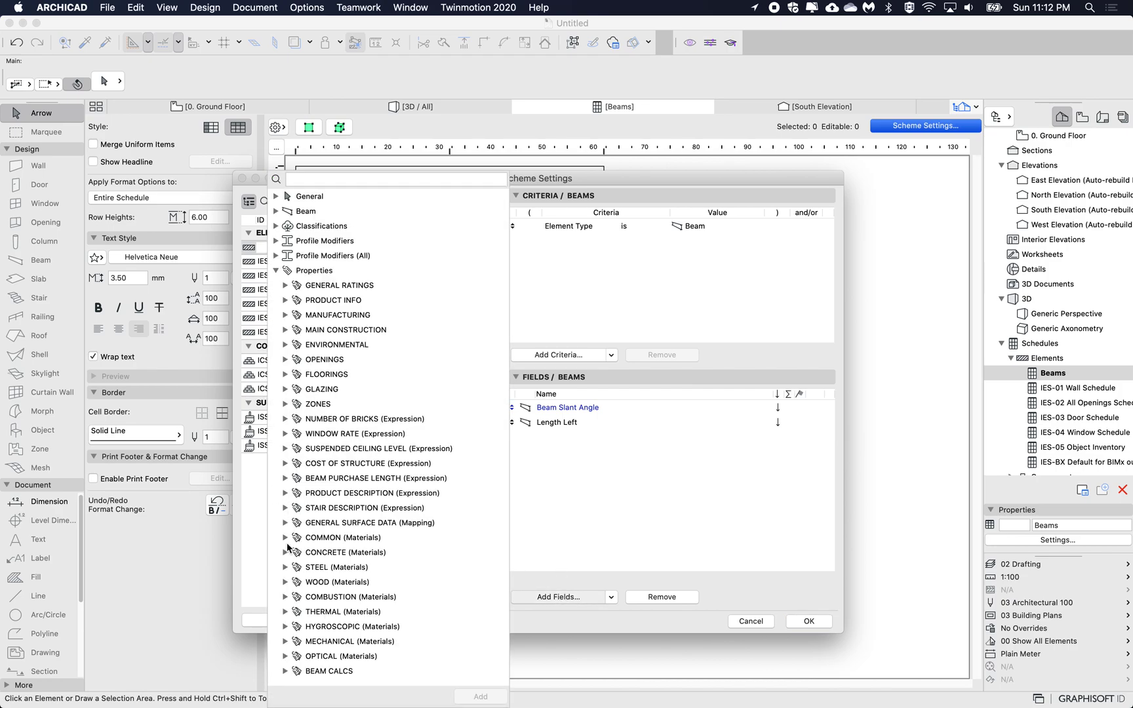
pyautogui.click(284, 671)
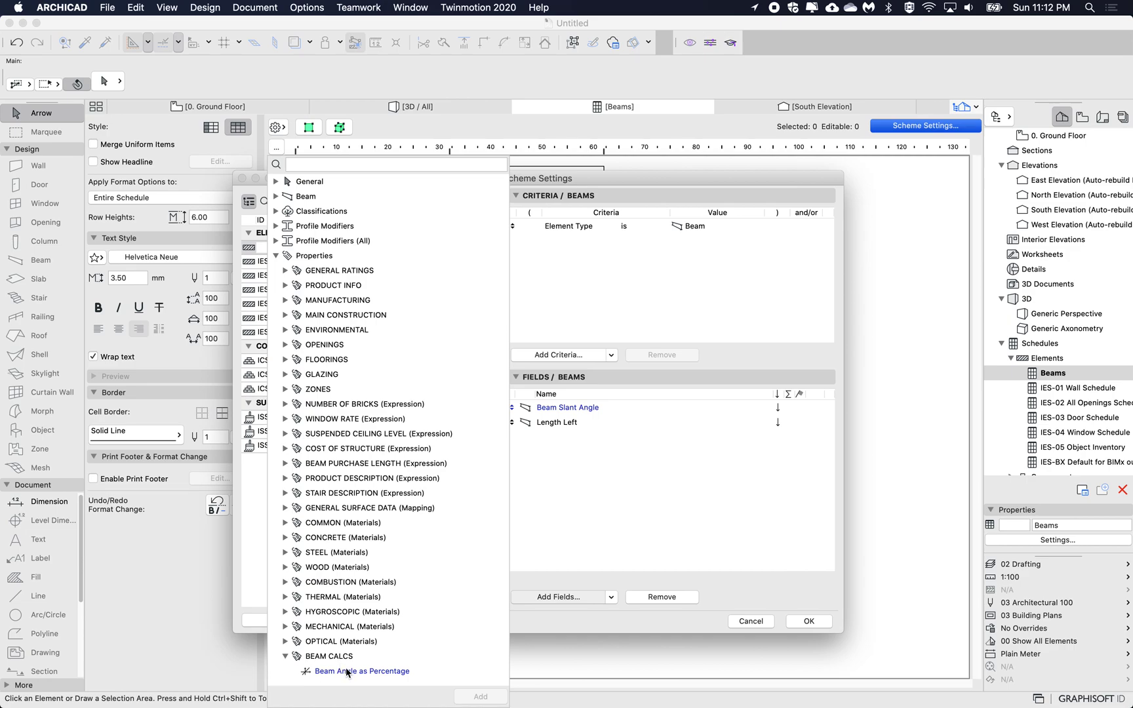
pyautogui.click(346, 671)
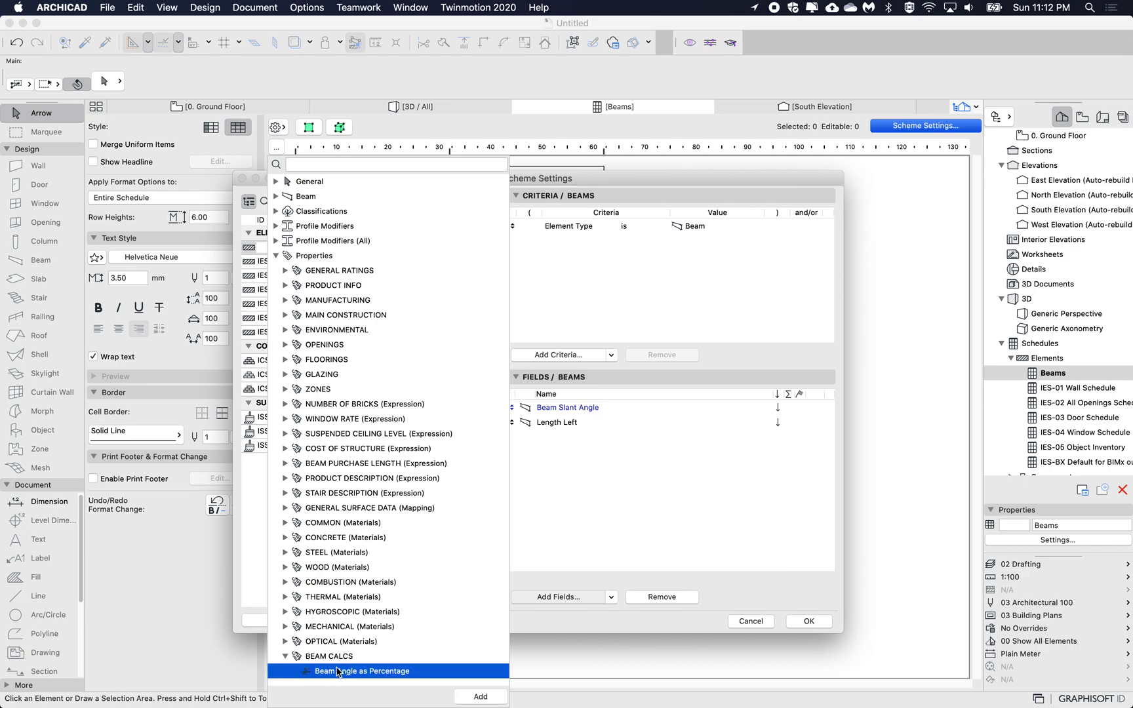
pyautogui.doubleClick(398, 676)
pyautogui.click(602, 455)
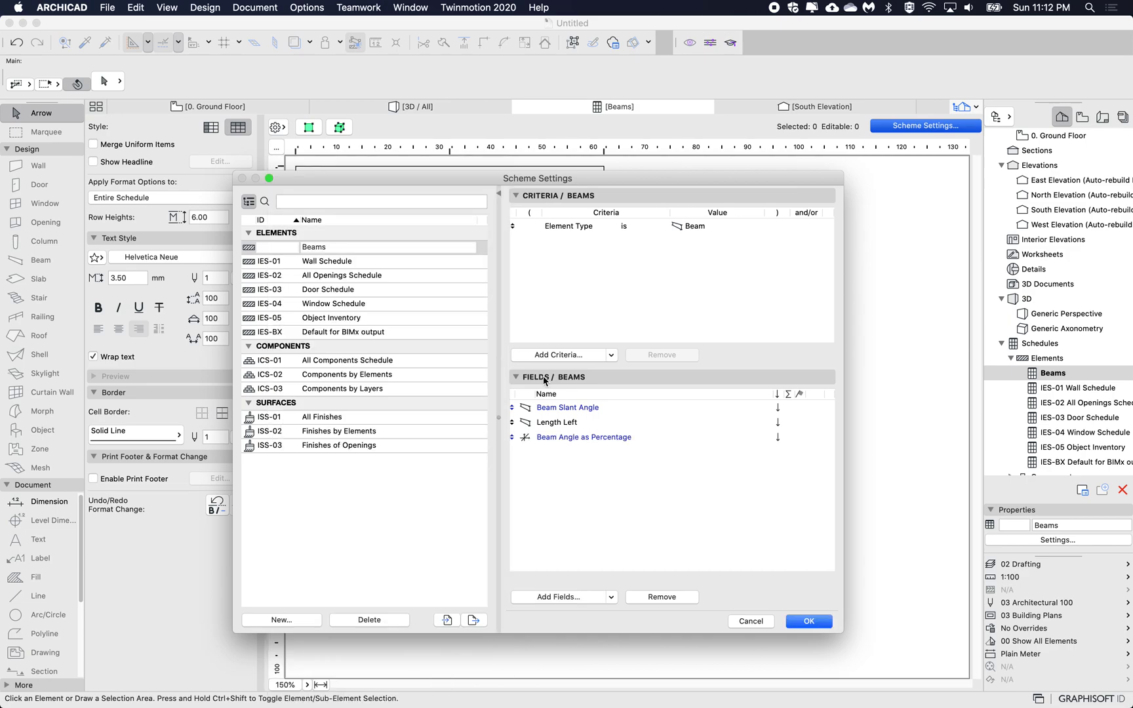
pyautogui.click(808, 620)
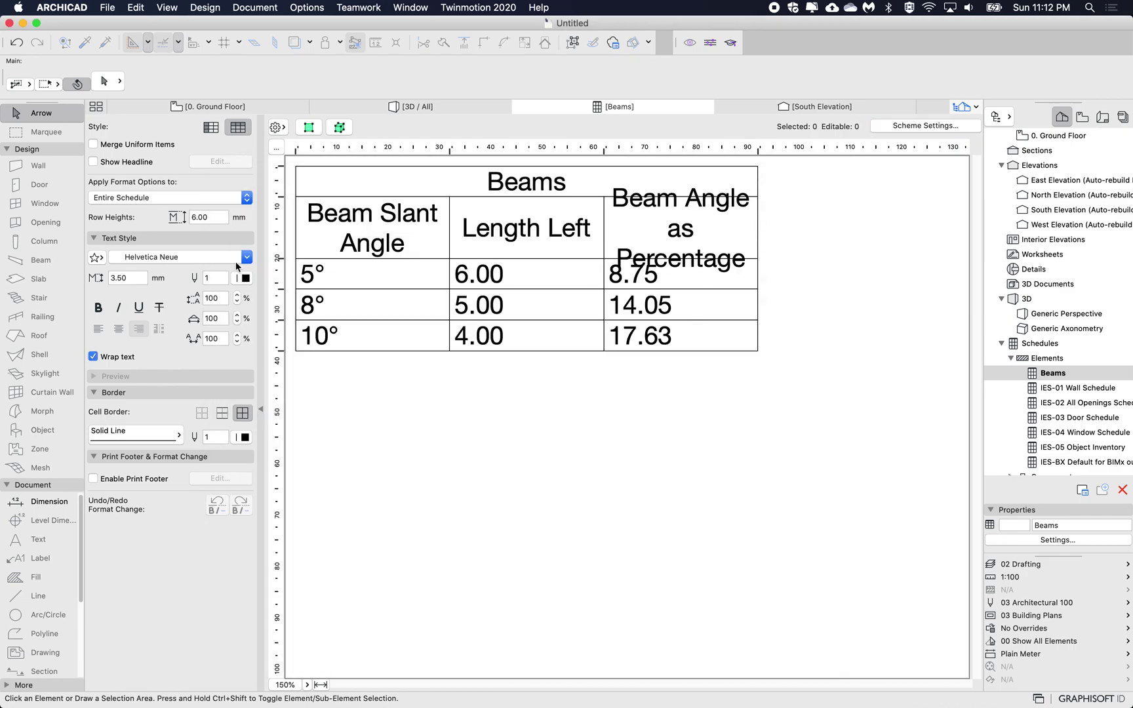
# Fit the schedule's header row height to its text and widen the Beam Angle as Percentage column.
pyautogui.doubleClick(278, 257)
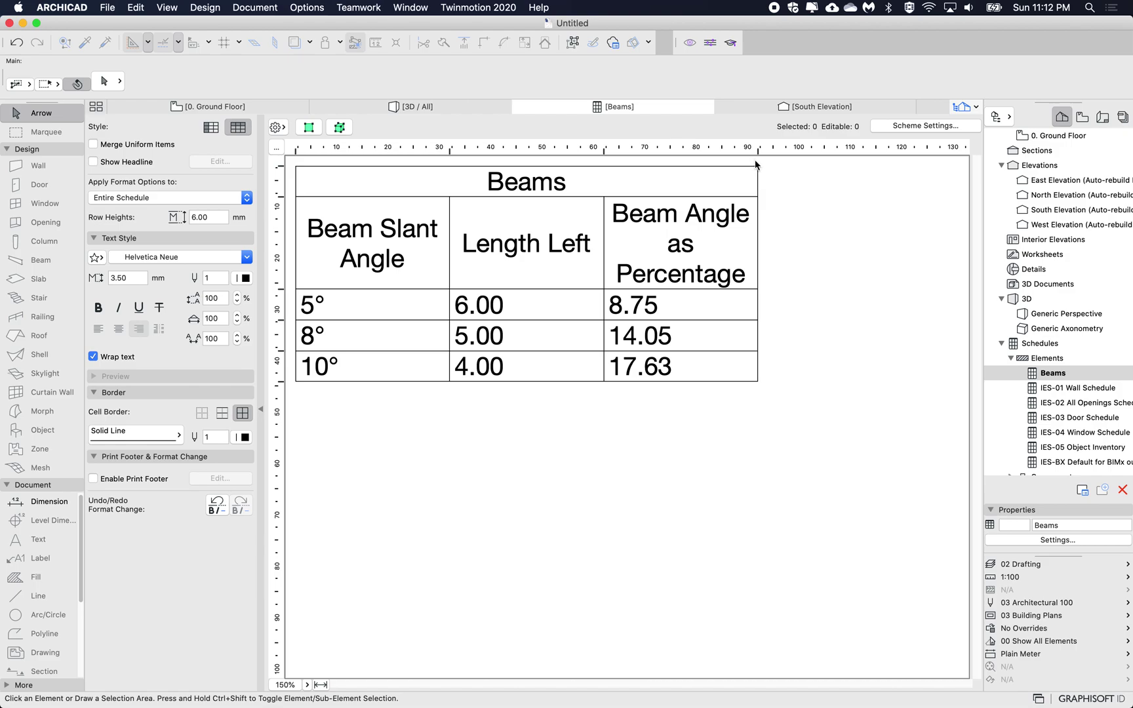
pyautogui.moveTo(759, 150); pyautogui.dragTo(793, 151)
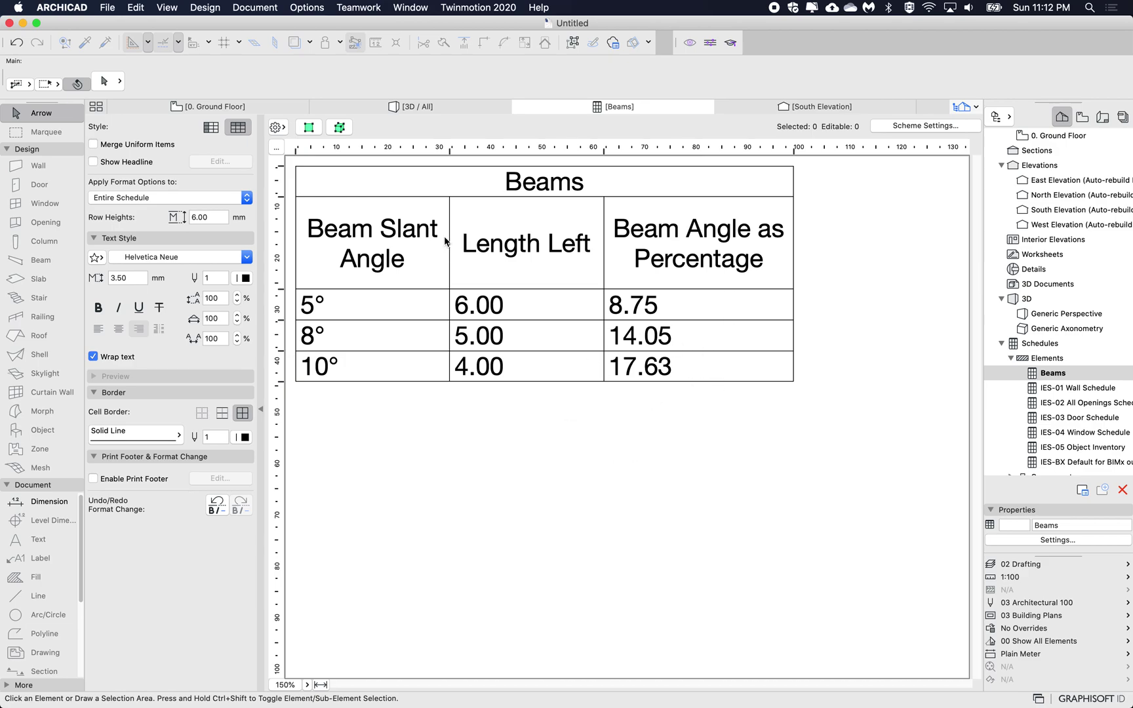
# On the ground floor plan, place a copy of the 6000 mm beam directly above the original.
pyautogui.click(245, 105)
pyautogui.hscroll(15, 498, 337)
pyautogui.hscroll(8, 498, 337)
pyautogui.keyDown('shift'); pyautogui.click(736, 518); pyautogui.keyUp('shift')
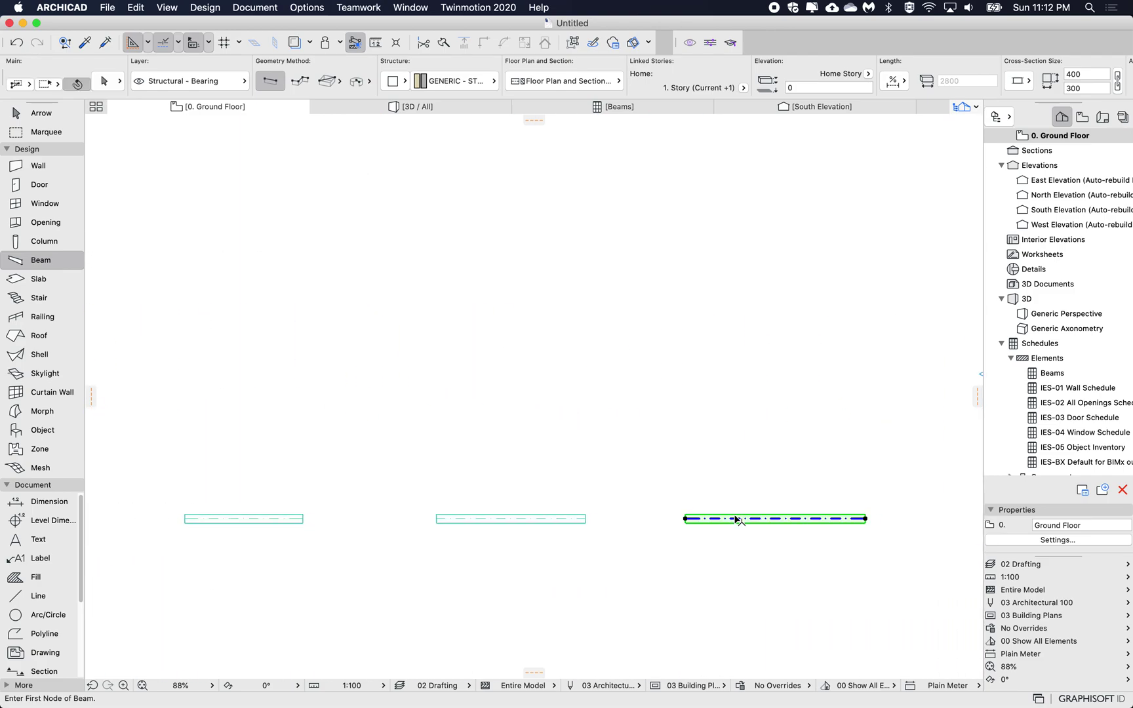
pyautogui.scroll(-5, 736, 518)
pyautogui.click(735, 517)
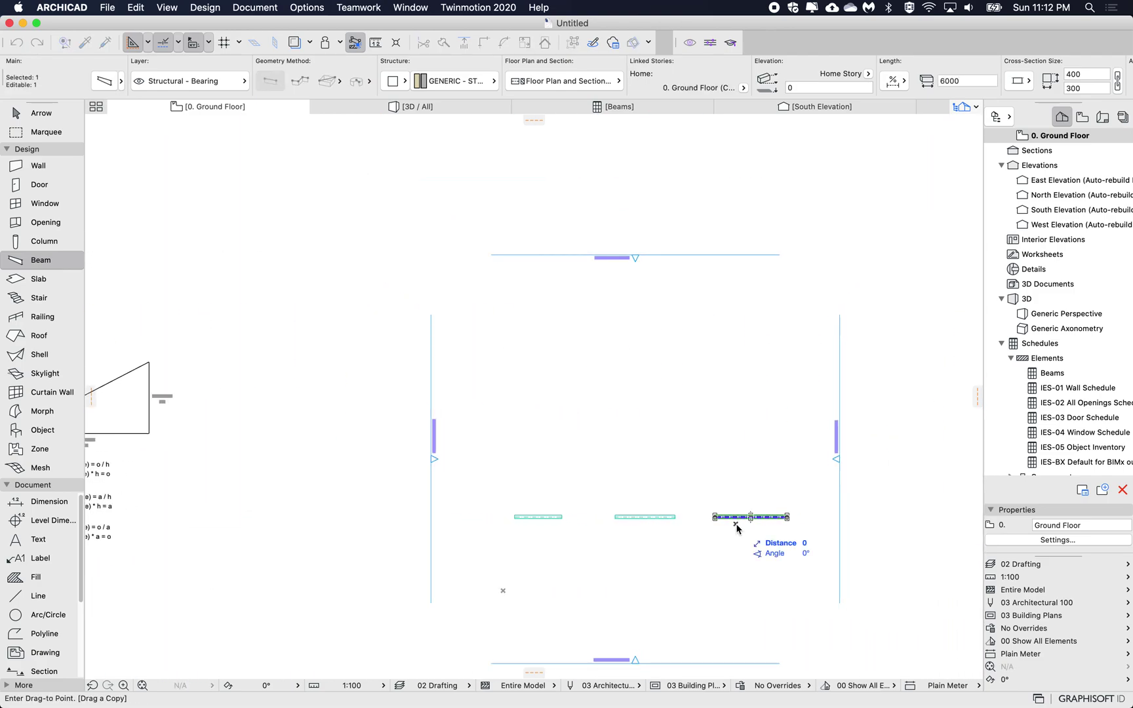
pyautogui.click(736, 452)
# Set the slant angle of the copied beam to 45°.
pyautogui.press('super+t')
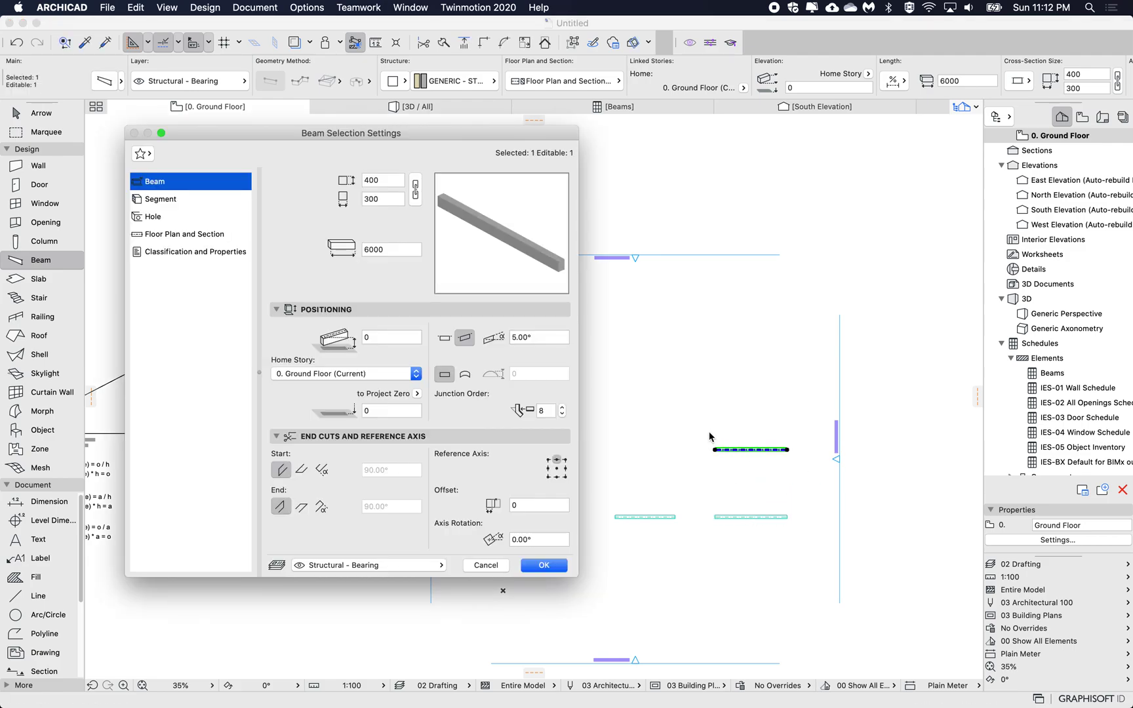
pyautogui.click(535, 336)
pyautogui.write('45')
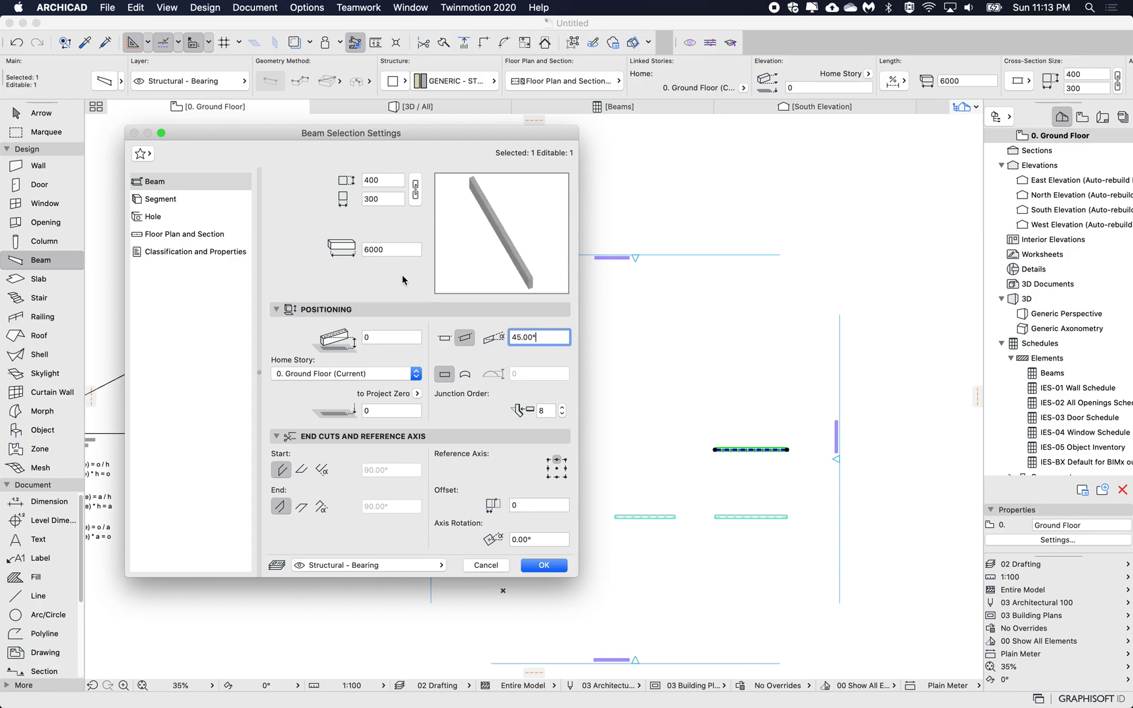
pyautogui.press('Return')
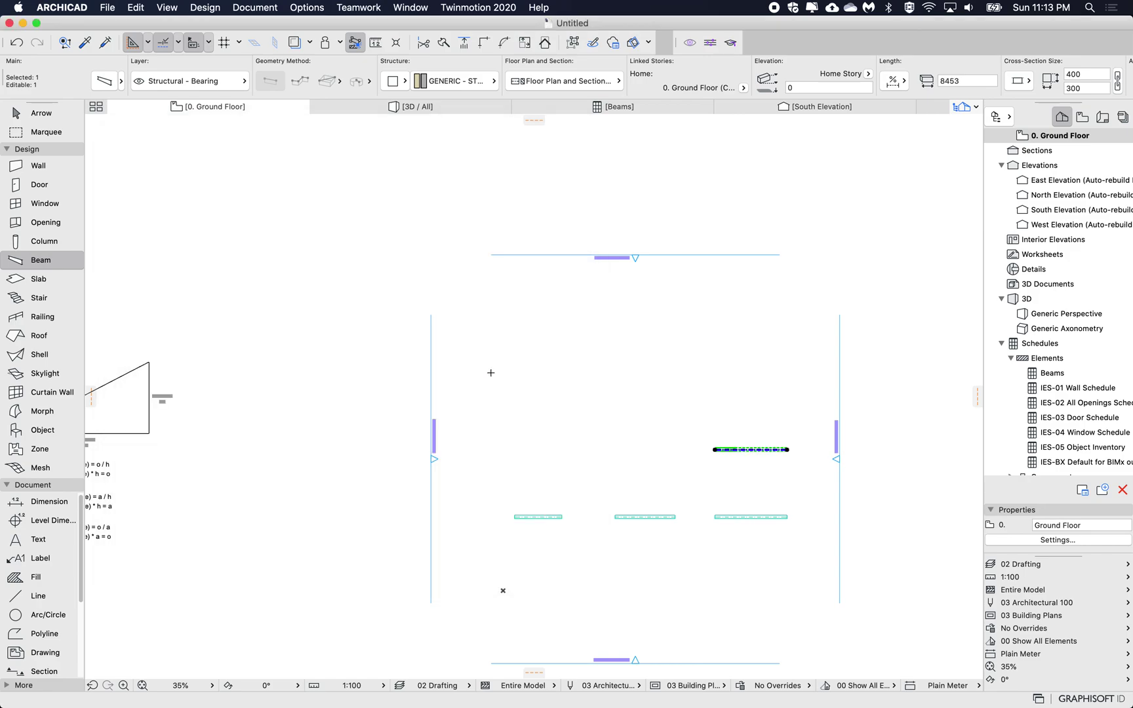
# Set the length of the copied 45° beam to 8000 mm and deselect it.
pyautogui.press('super+t')
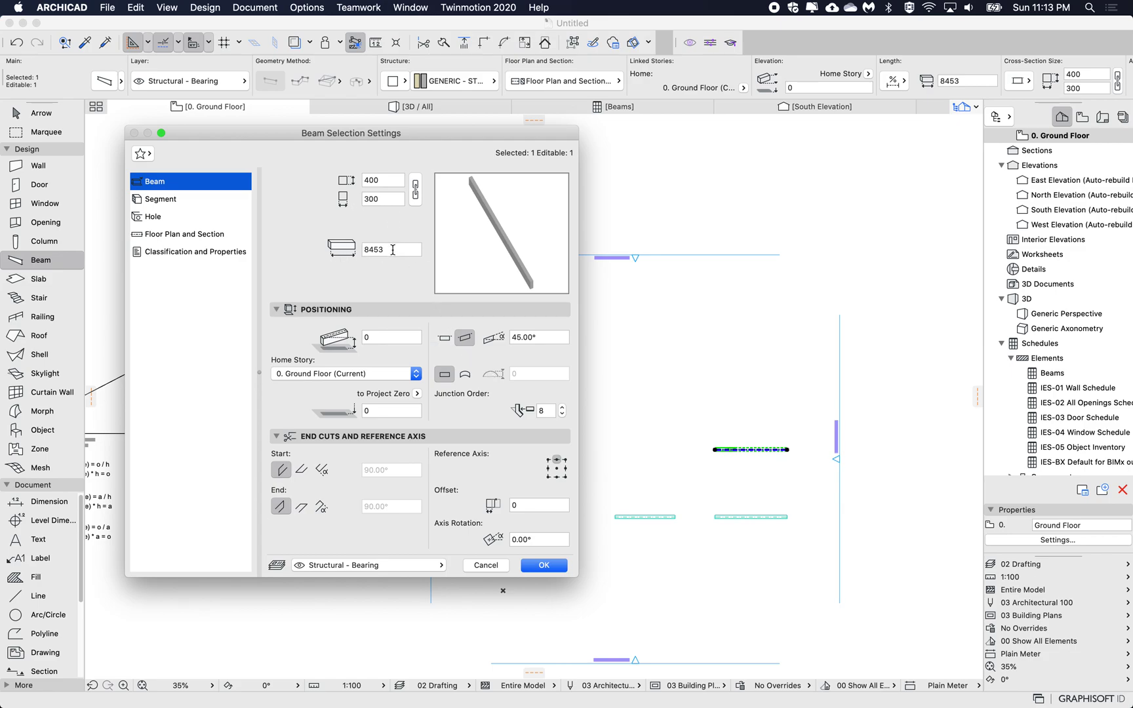
pyautogui.doubleClick(393, 250)
pyautogui.write('8000')
pyautogui.click(551, 569)
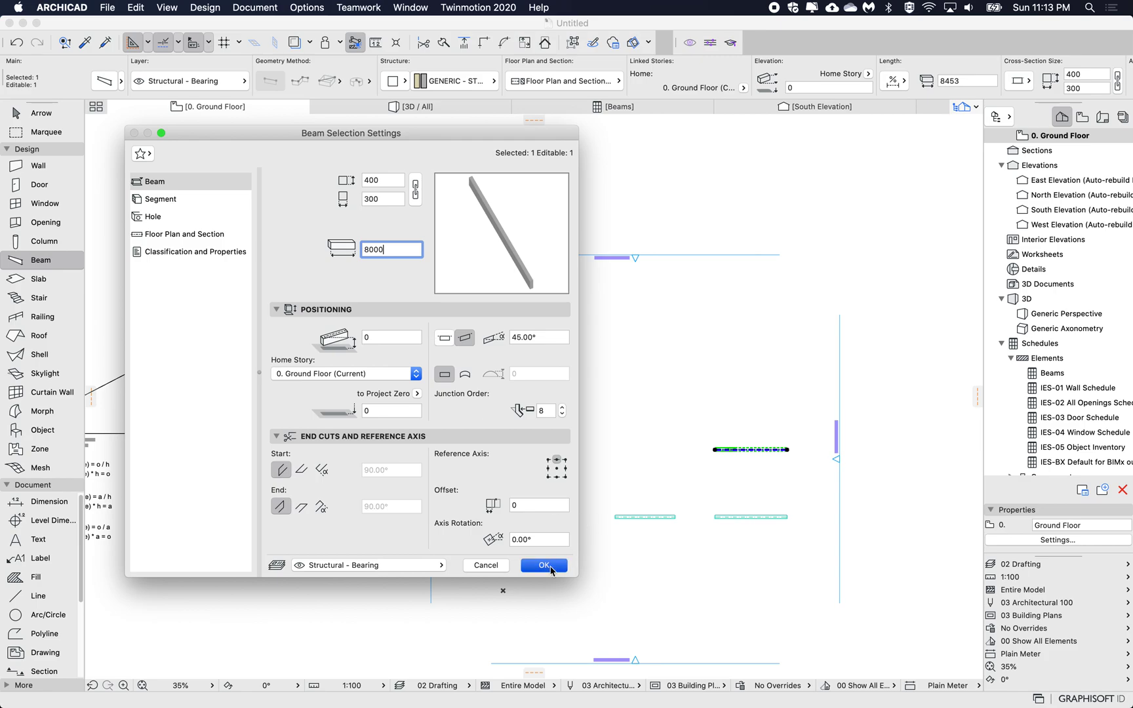
pyautogui.press('Escape')
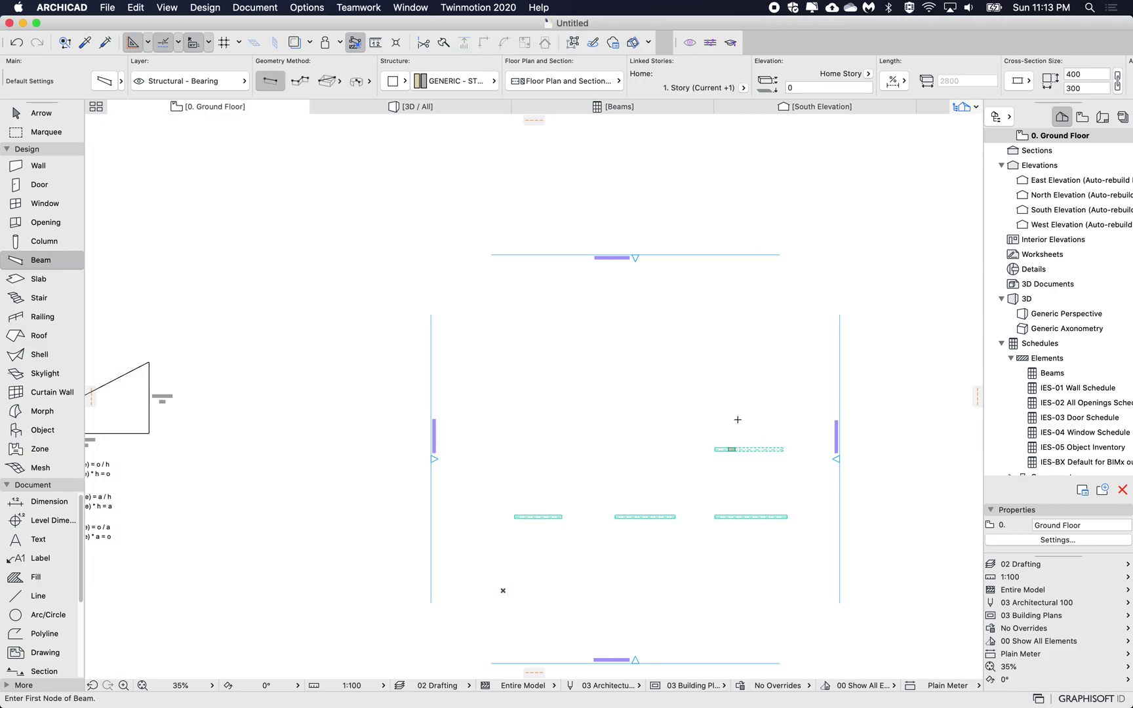
# In the Beams schedule, shorten the percentage column's header to Beam Angle as %.
pyautogui.click(593, 107)
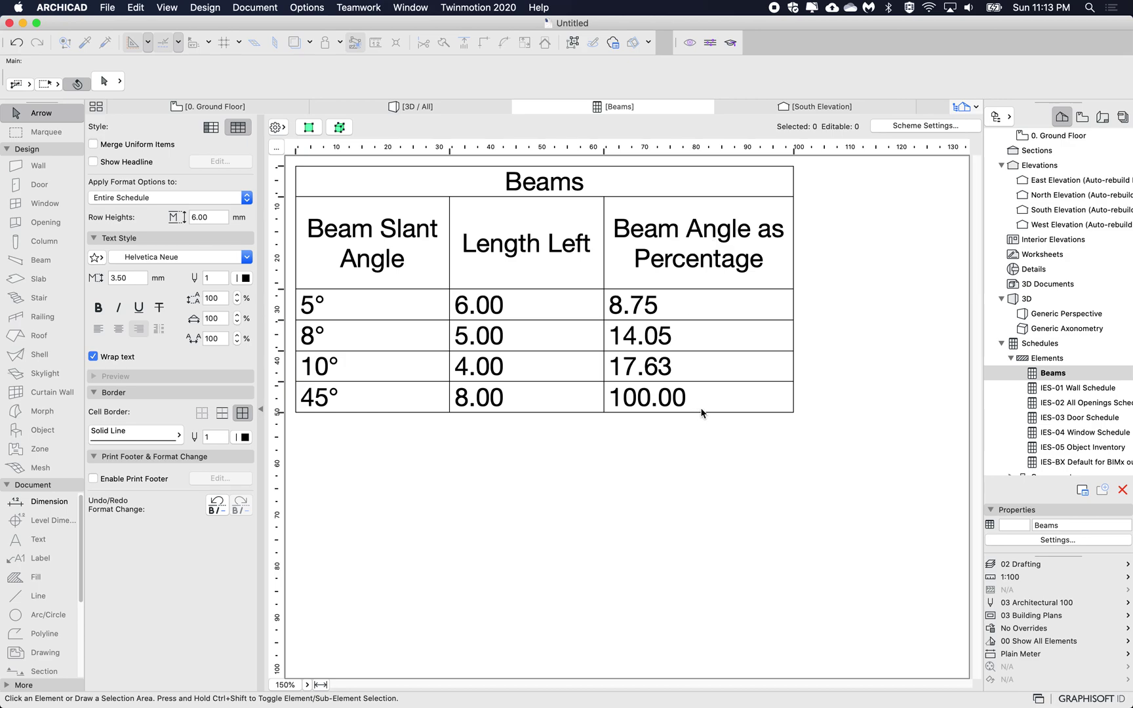
pyautogui.click(746, 257)
pyautogui.moveTo(747, 257); pyautogui.dragTo(609, 236)
pyautogui.write('%')
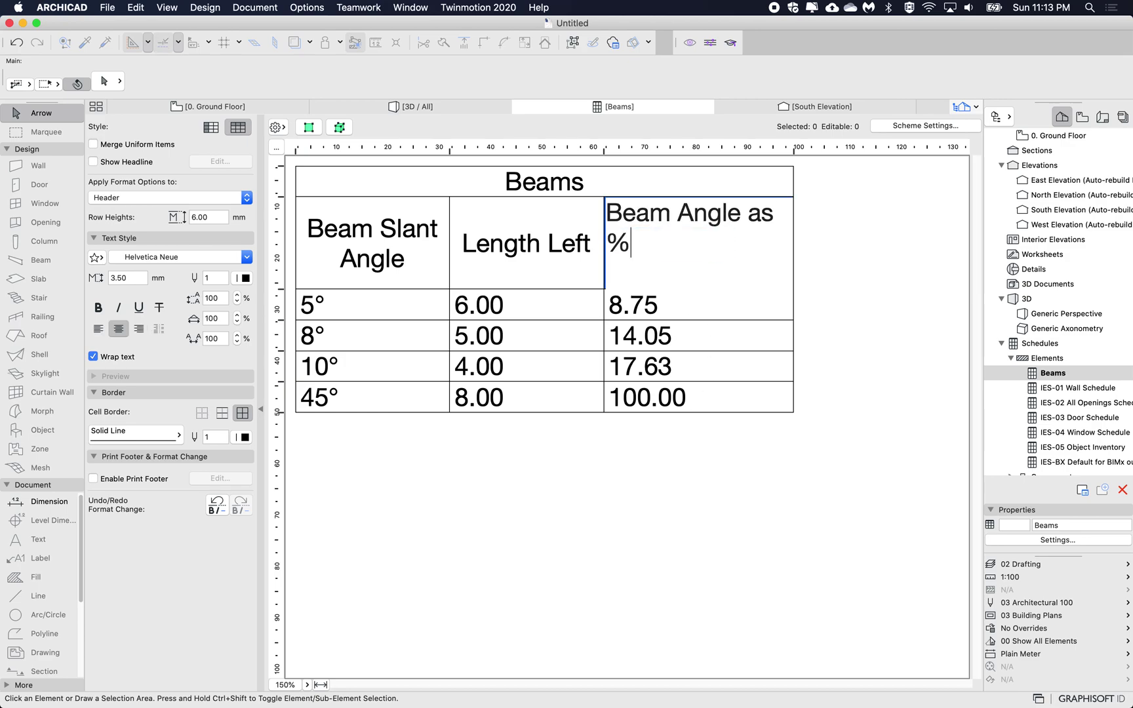
pyautogui.click(831, 233)
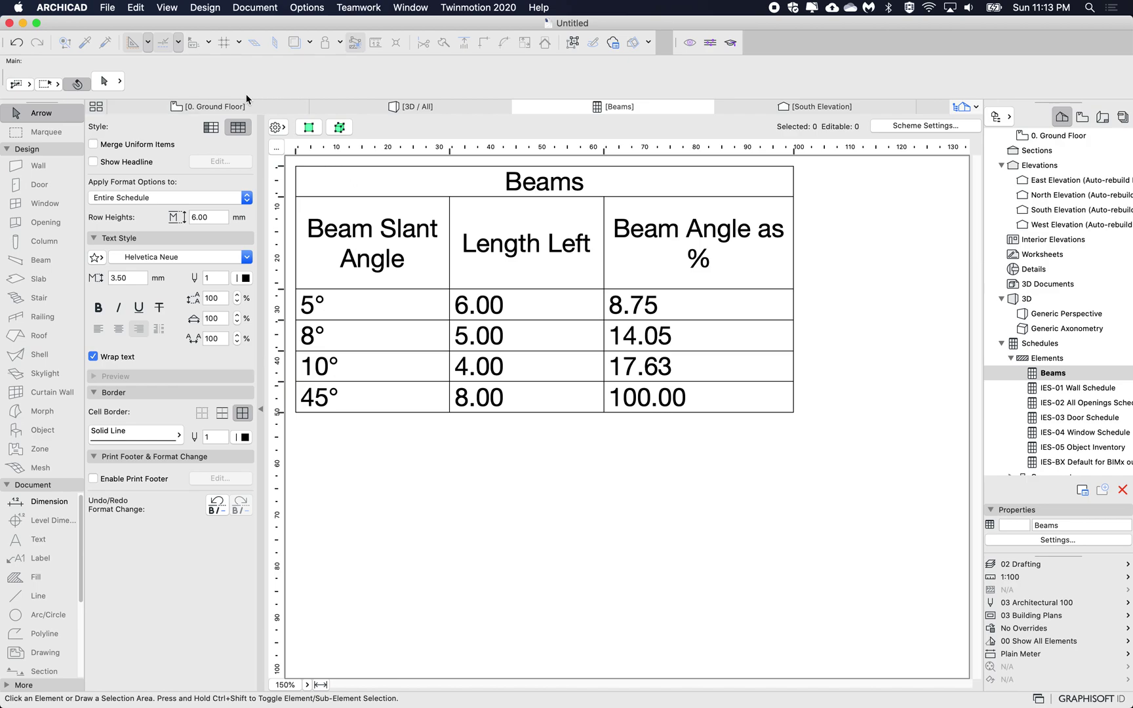
pyautogui.moveTo(228, 103)
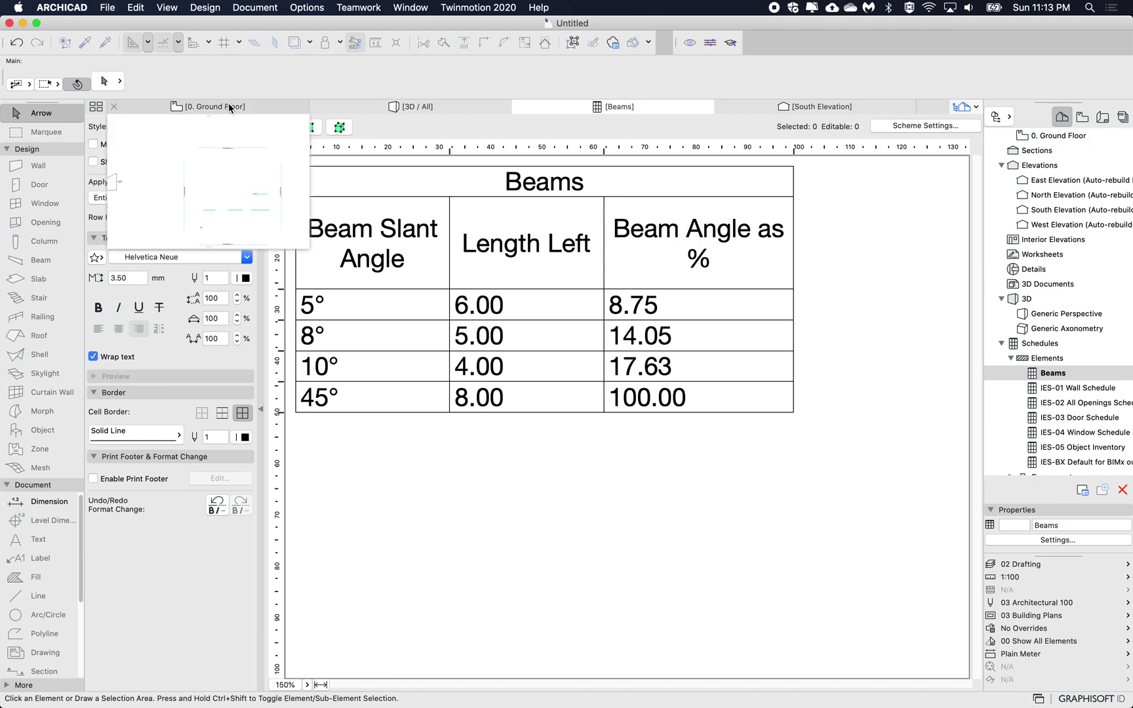
# On the ground floor plan, examine the right-triangle diagram and its sine, cosine and tangent formulas.
pyautogui.click(228, 104)
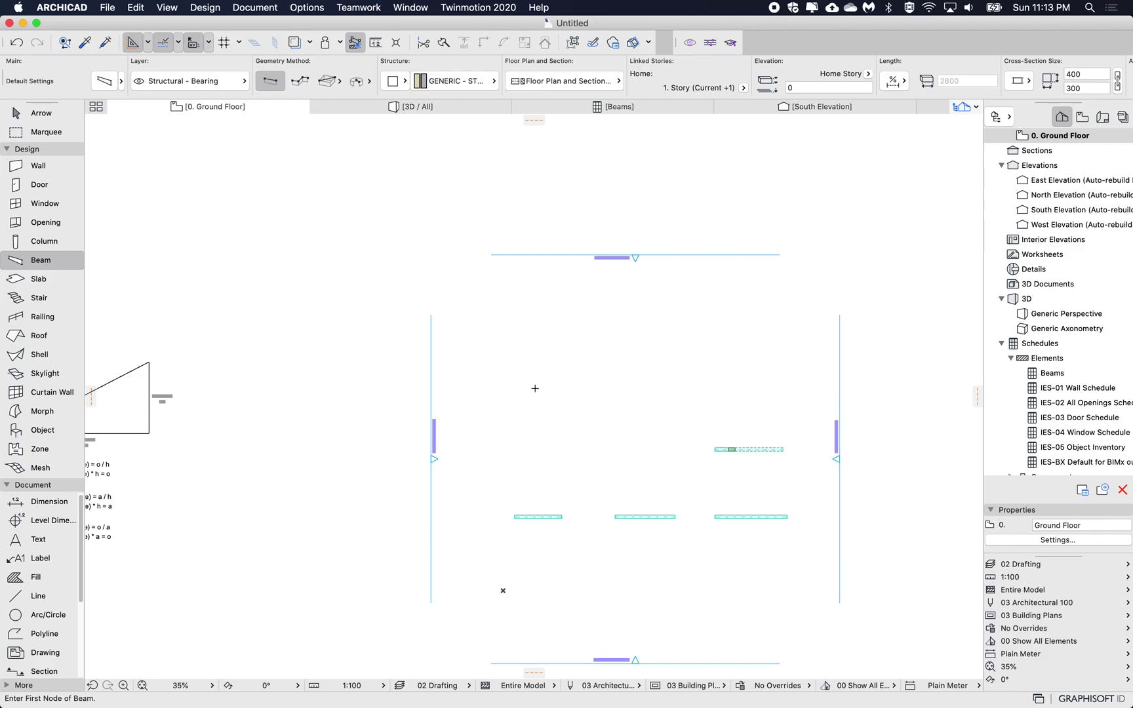
pyautogui.hscroll(-5, 200, 481)
pyautogui.scroll(10, 198, 485)
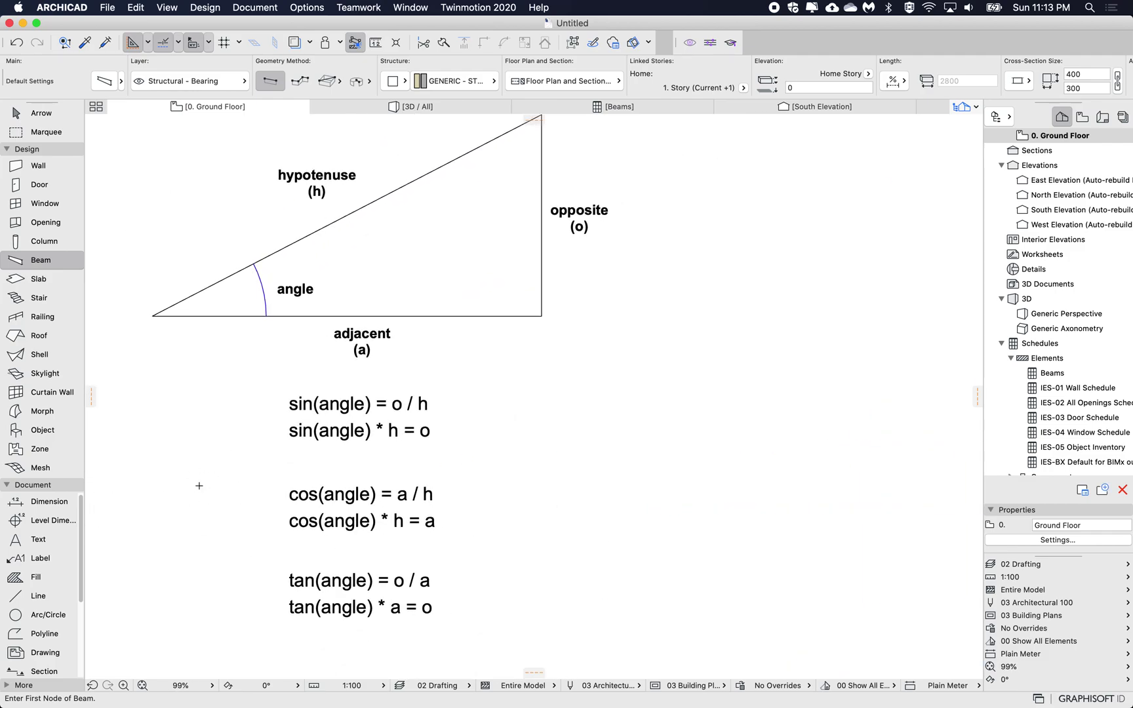
pyautogui.scroll(3, 199, 486)
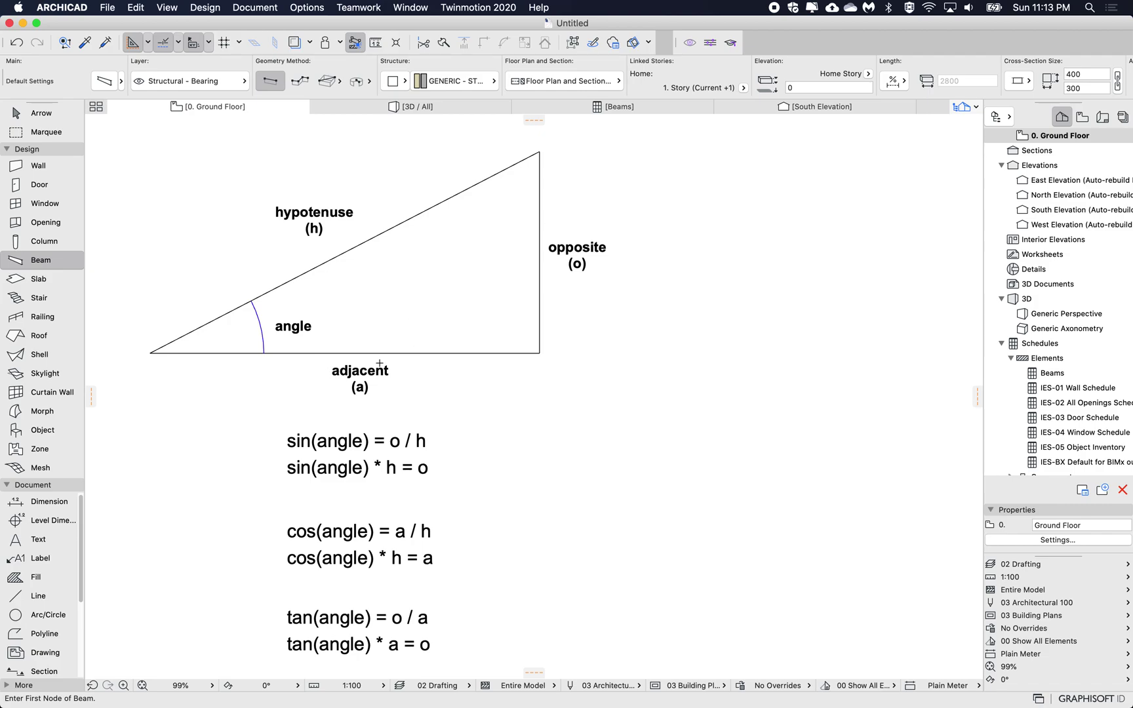
pyautogui.scroll(-5, 380, 415)
pyautogui.scroll(3, 380, 415)
pyautogui.scroll(2, 380, 415)
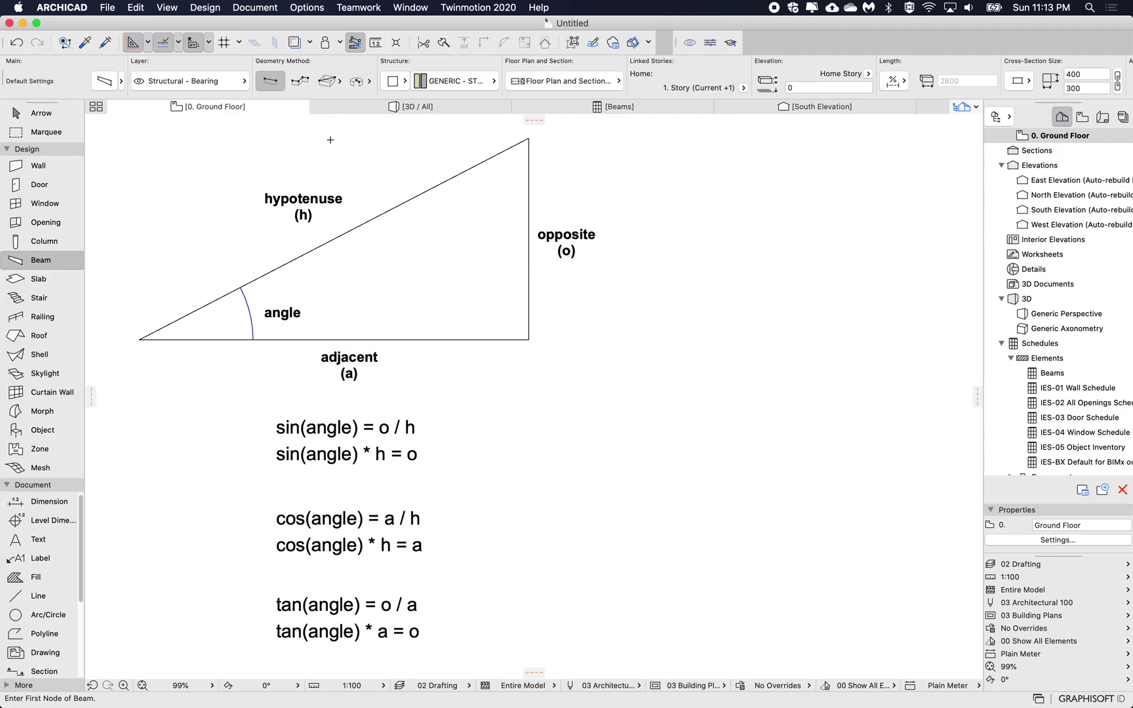
# In the Property Manager, duplicate the Beam Angle as Percentage property and set the copy's data type to Length.
pyautogui.click(254, 8)
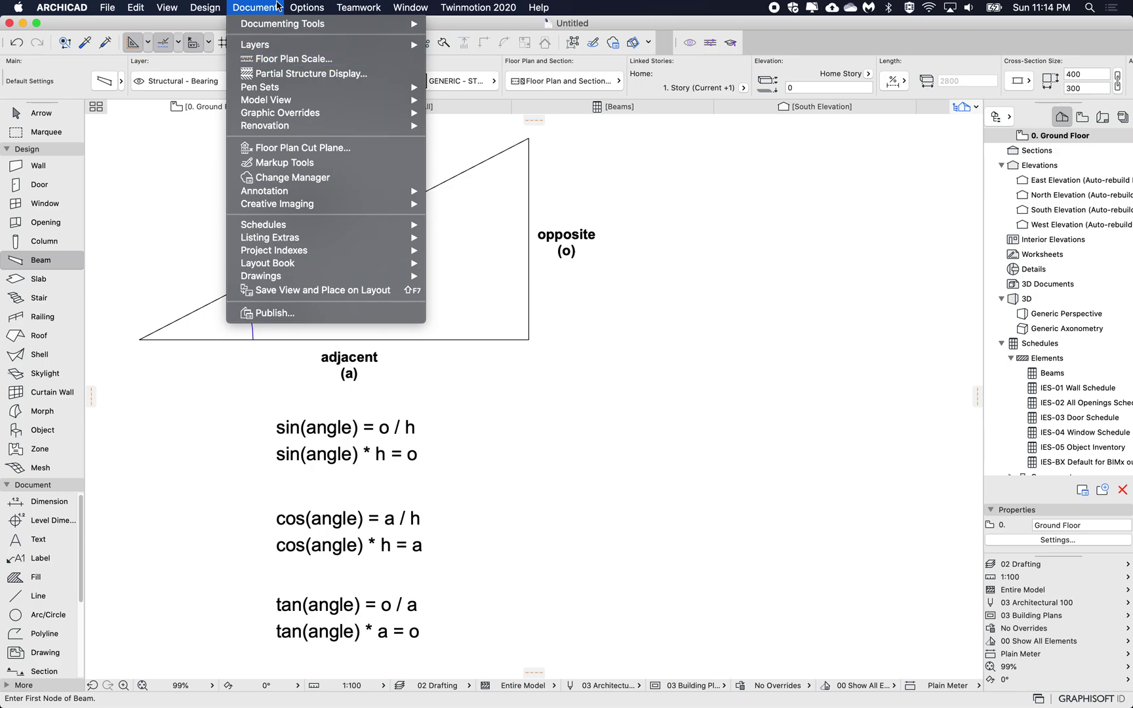
pyautogui.moveTo(307, 8)
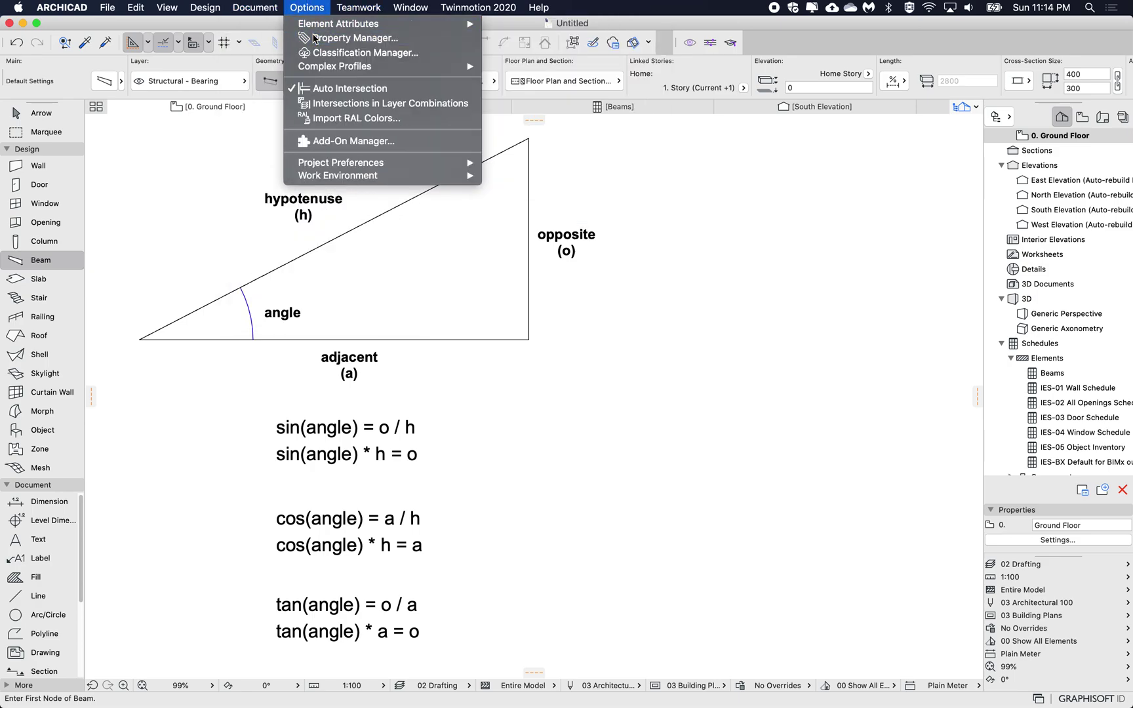
pyautogui.click(348, 38)
pyautogui.moveTo(559, 126); pyautogui.dragTo(559, 138)
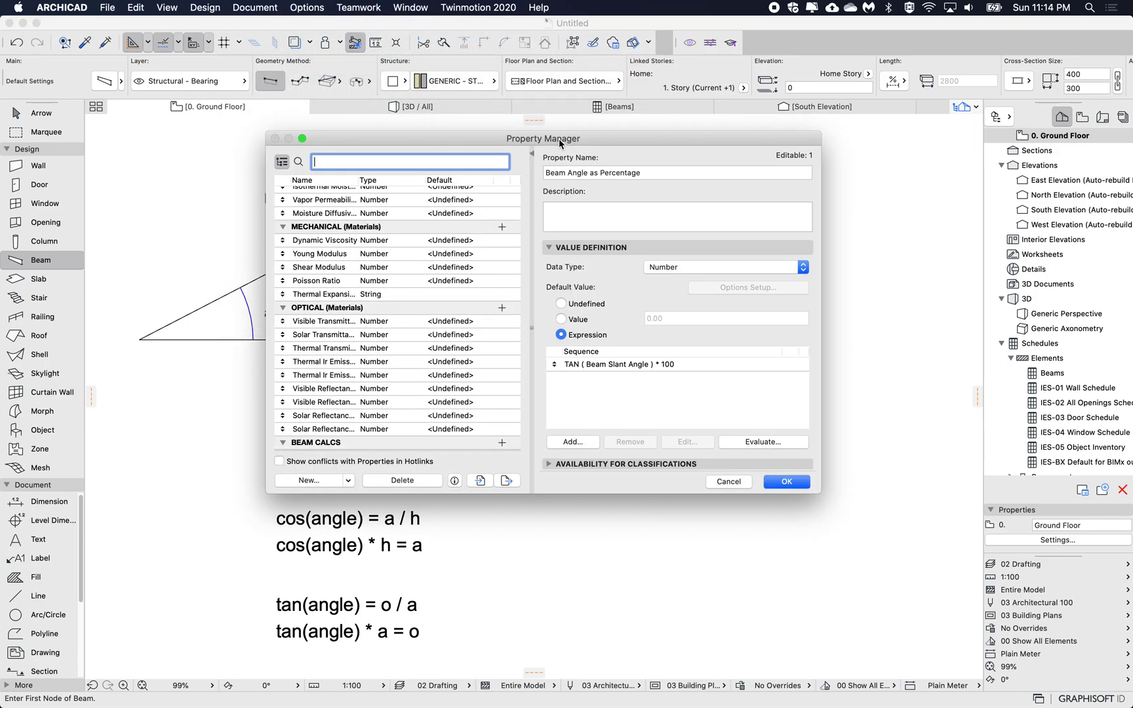
pyautogui.scroll(-2, 415, 307)
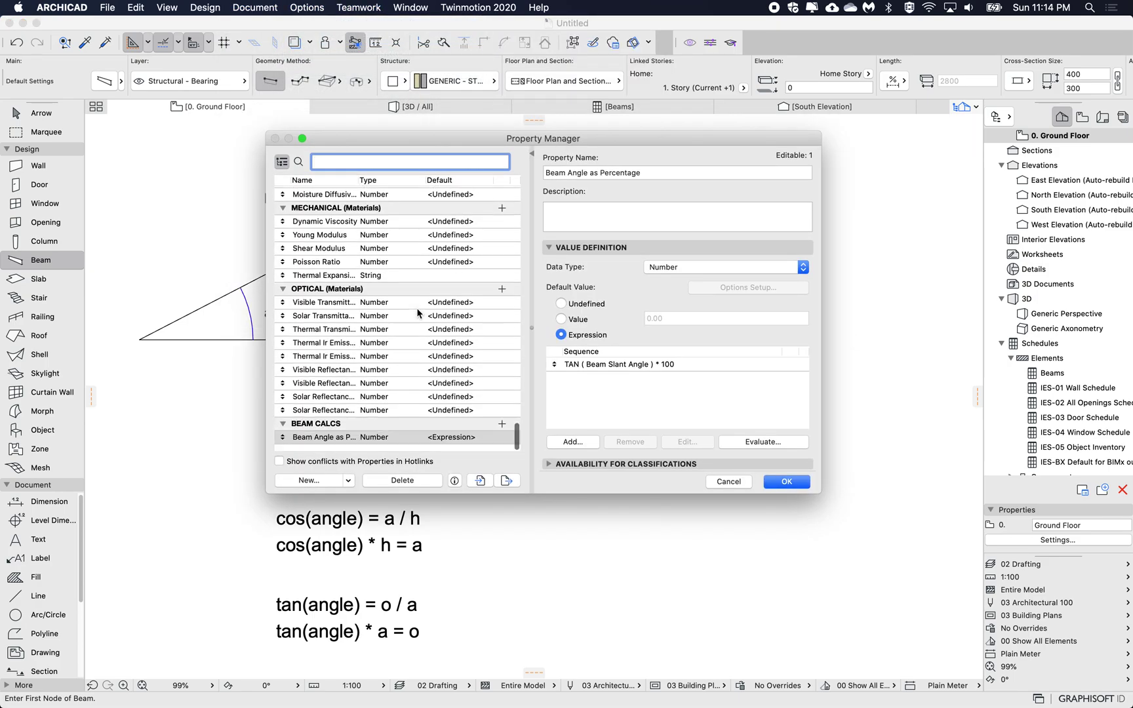
pyautogui.click(332, 445)
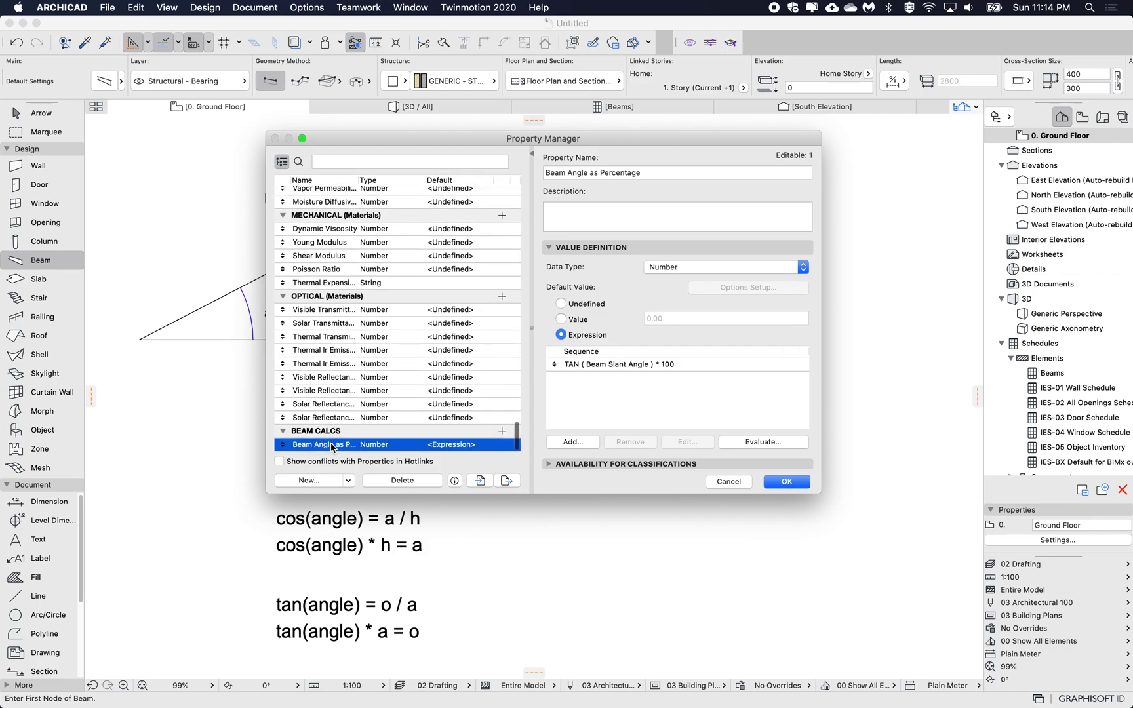
pyautogui.click(348, 481)
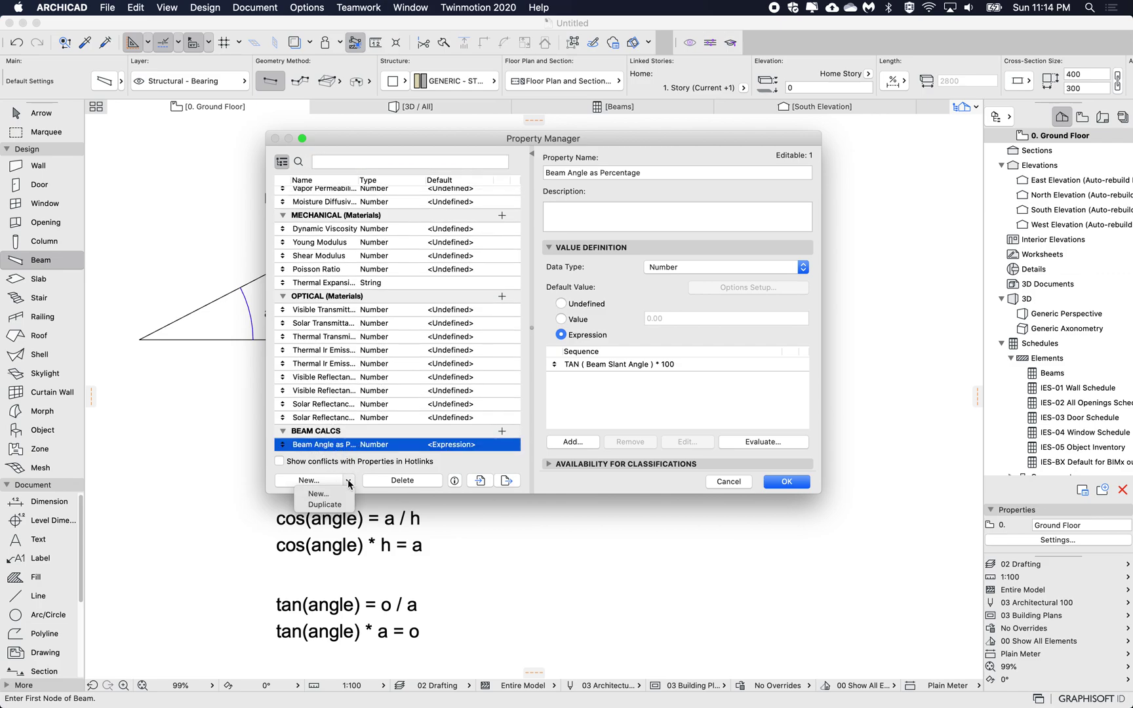
pyautogui.click(324, 504)
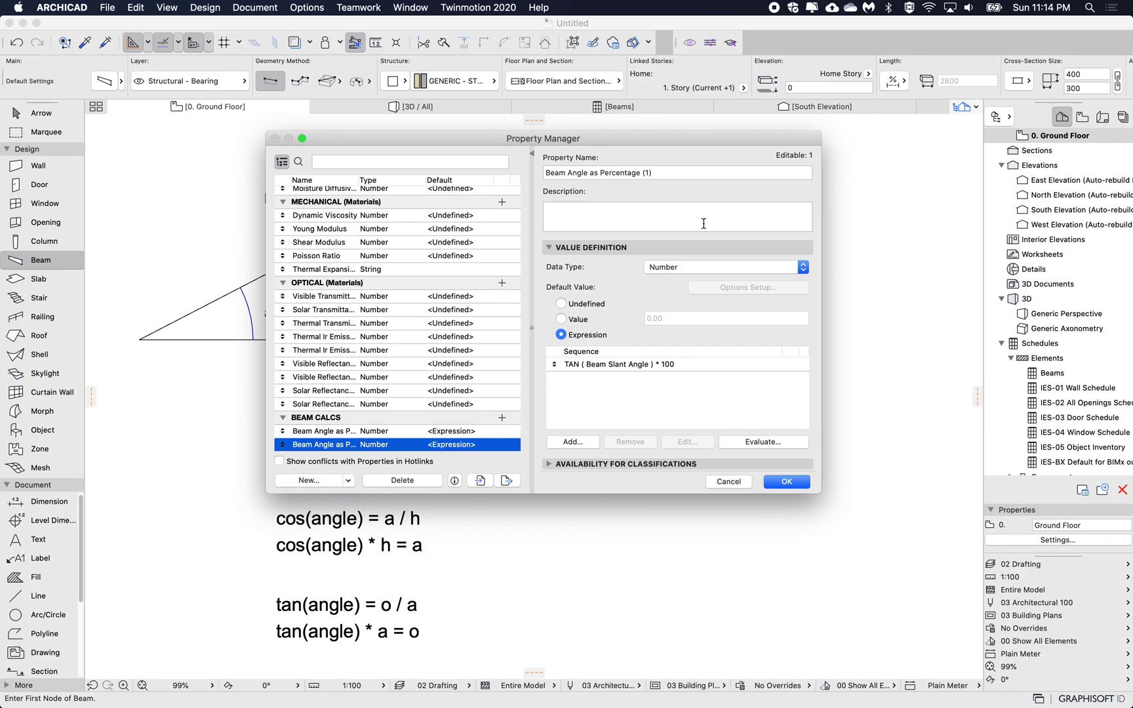
pyautogui.click(700, 268)
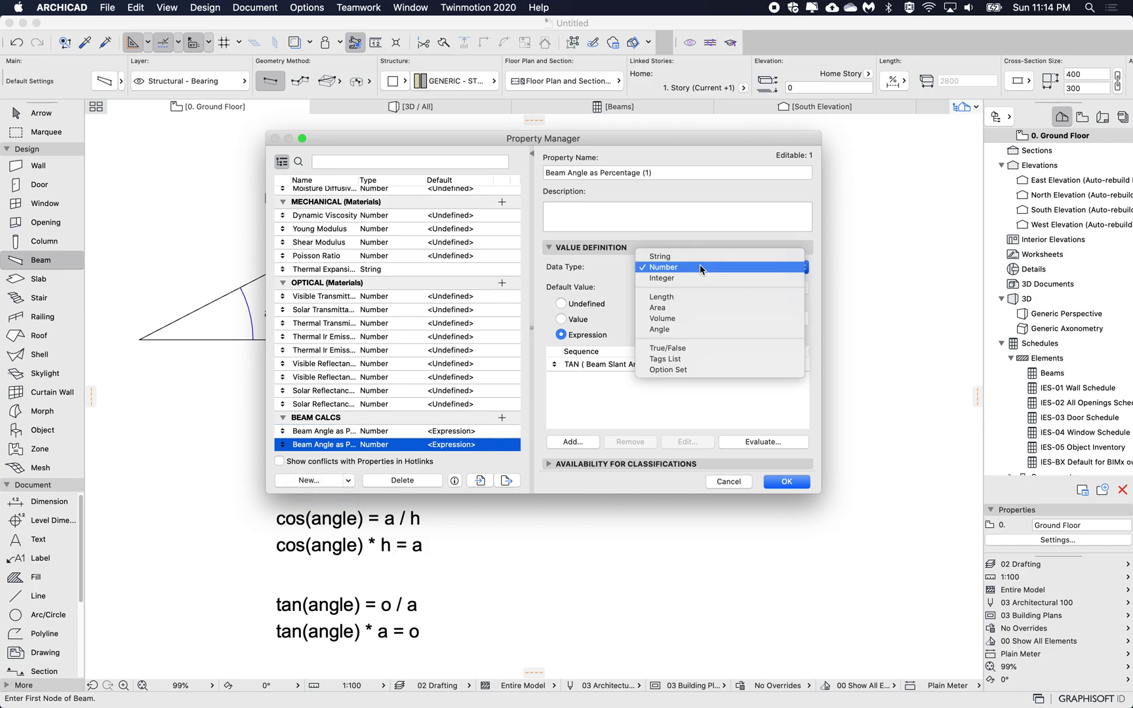
pyautogui.click(680, 296)
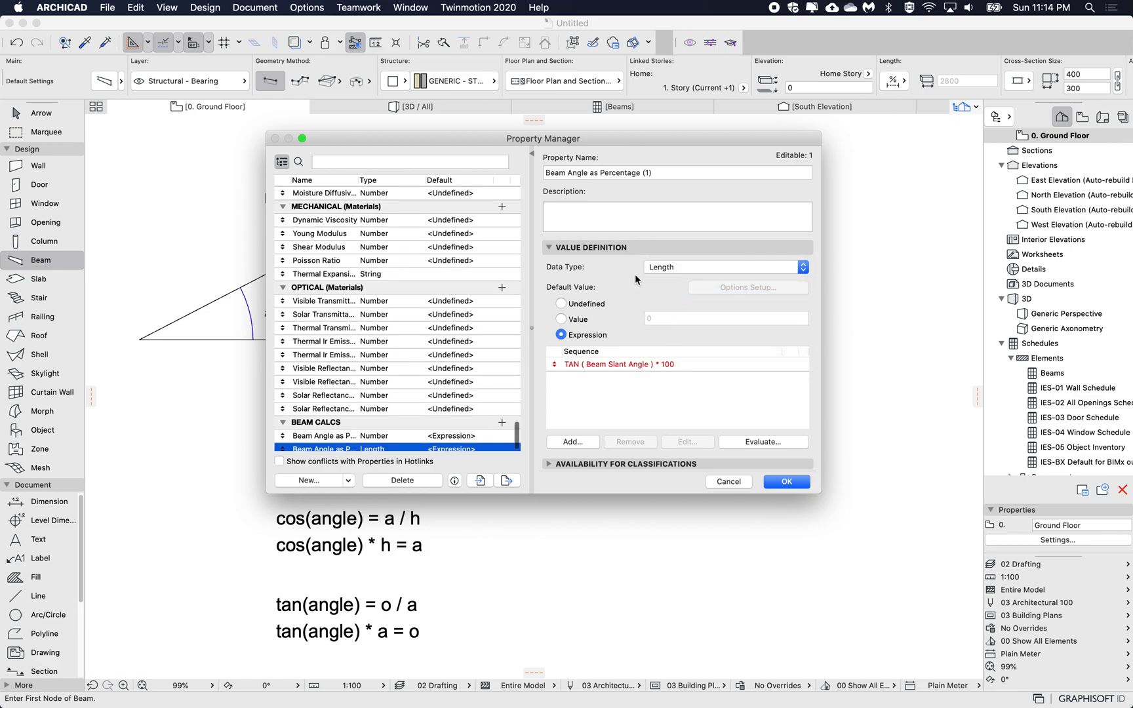
# In the duplicated property's expression, replace the TAN function with sin and remove the 100 after the multiplication sign.
pyautogui.click(645, 364)
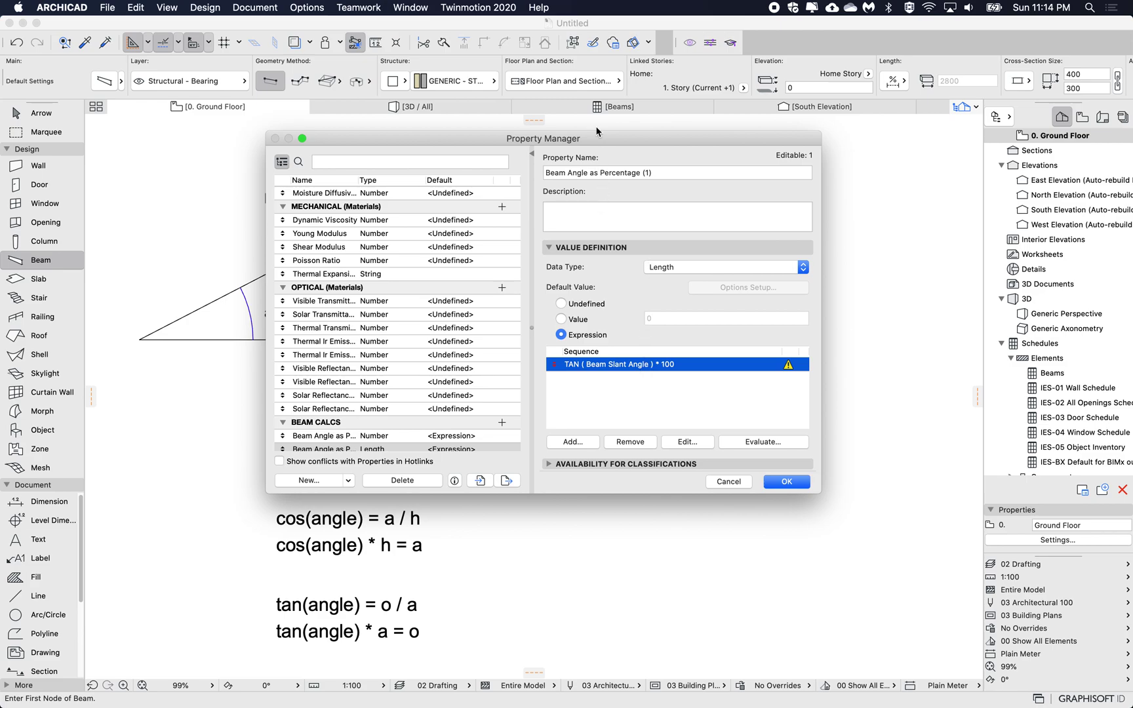
pyautogui.moveTo(594, 138); pyautogui.dragTo(672, 301)
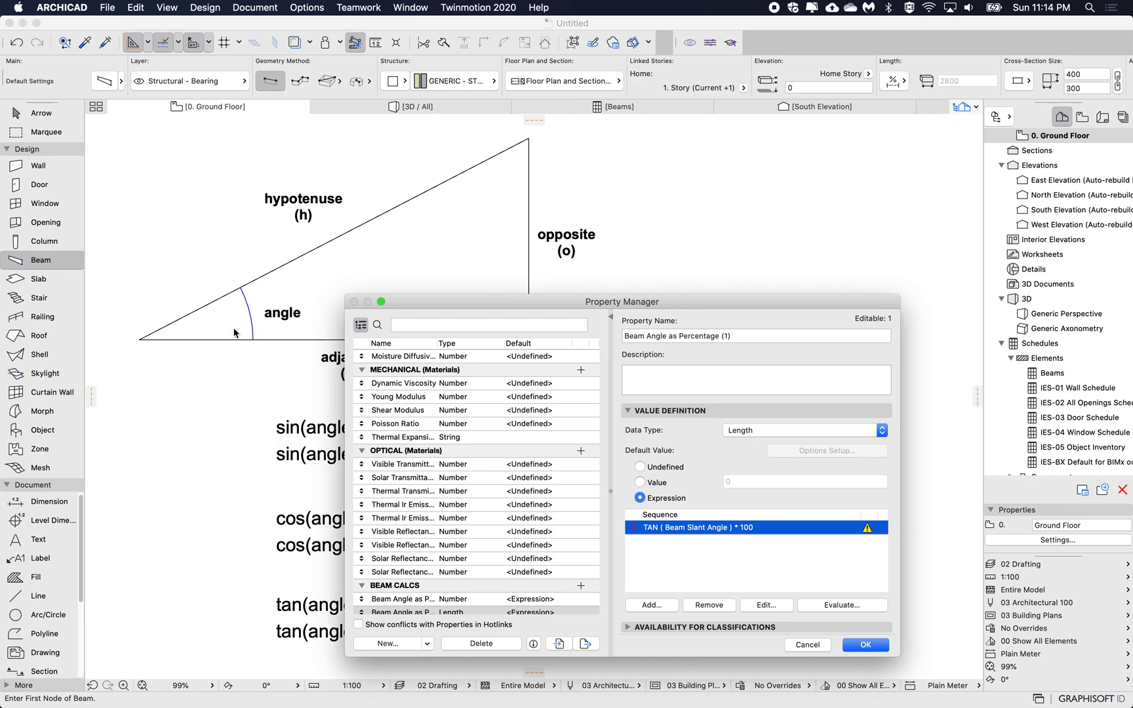
pyautogui.moveTo(679, 303); pyautogui.dragTo(647, 183)
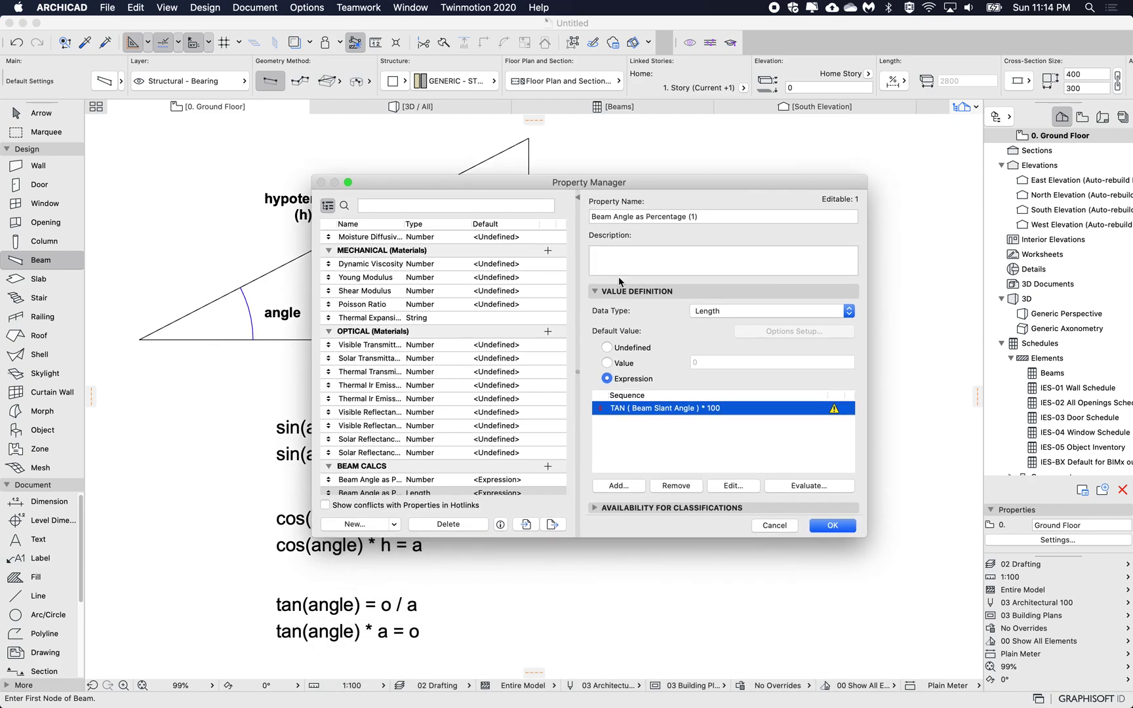
pyautogui.doubleClick(679, 409)
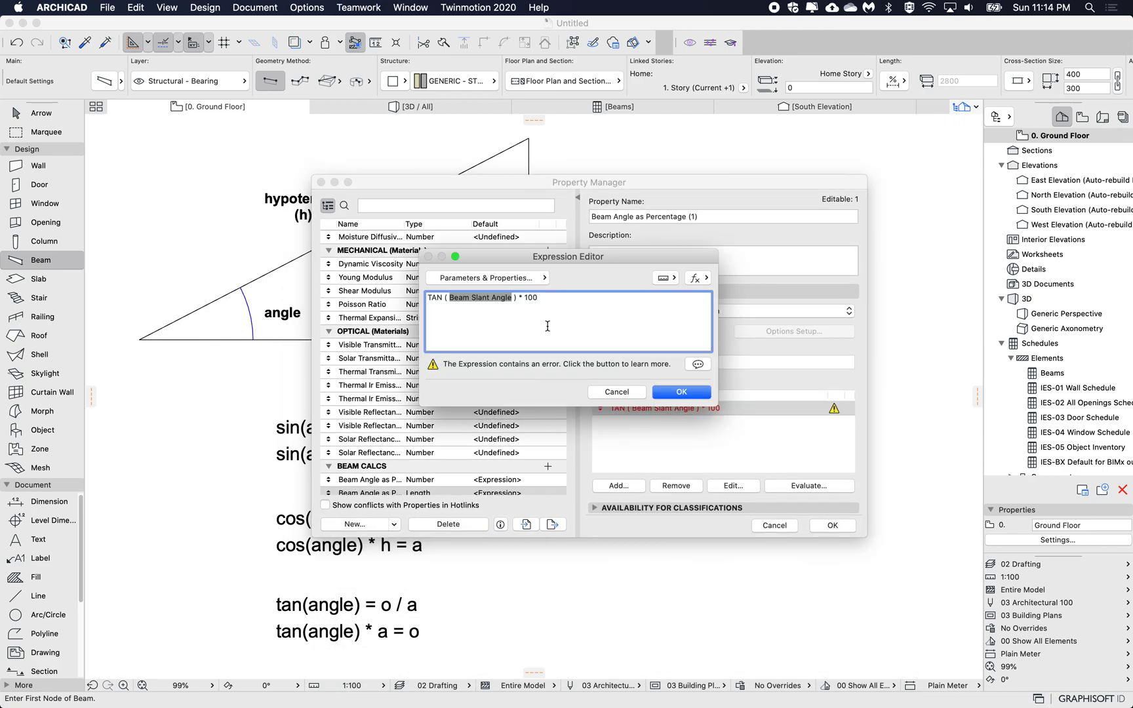
pyautogui.moveTo(565, 299); pyautogui.dragTo(425, 298)
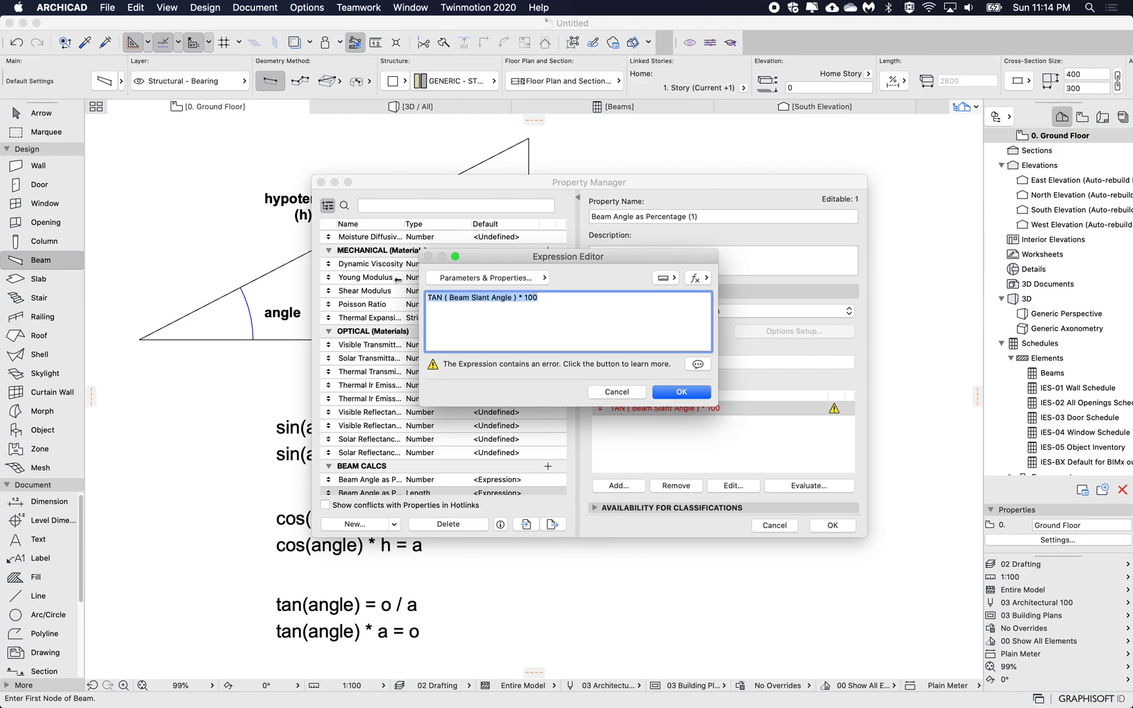
pyautogui.click(441, 298)
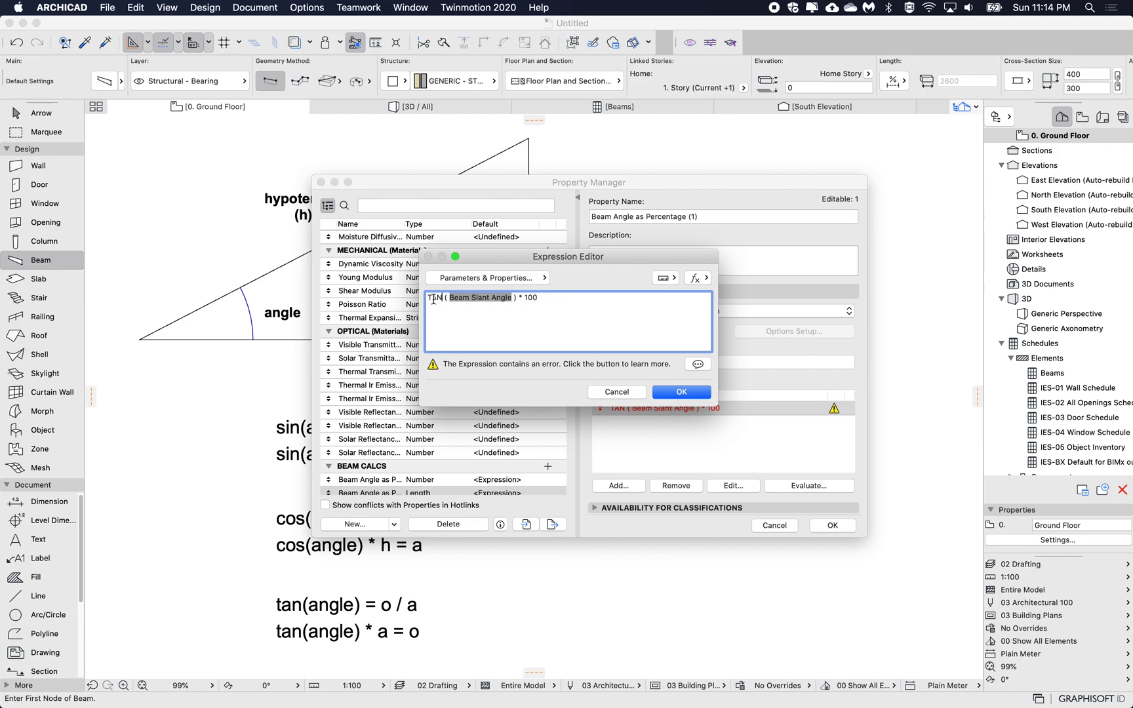
pyautogui.moveTo(443, 299); pyautogui.dragTo(427, 299)
pyautogui.moveTo(413, 179); pyautogui.dragTo(424, 205)
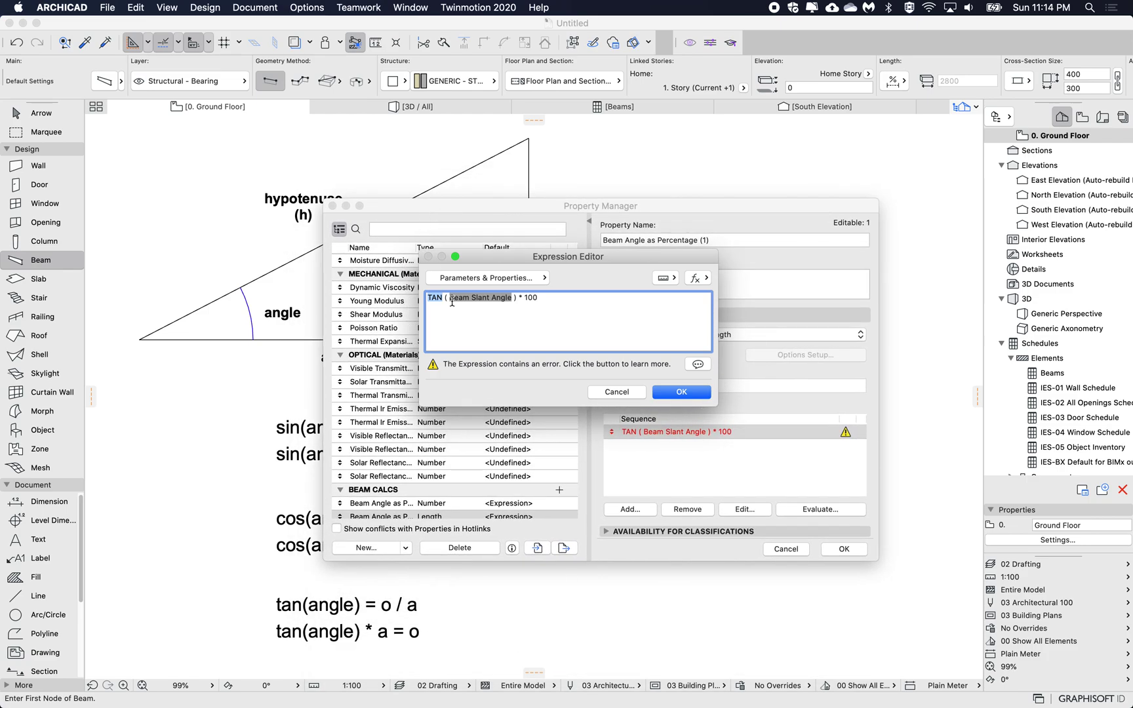
pyautogui.write('sin')
pyautogui.click(540, 301)
pyautogui.press('BackSpace')
pyautogui.press('BackSpace')
pyautogui.press('BackSpace')
pyautogui.press('BackSpace')
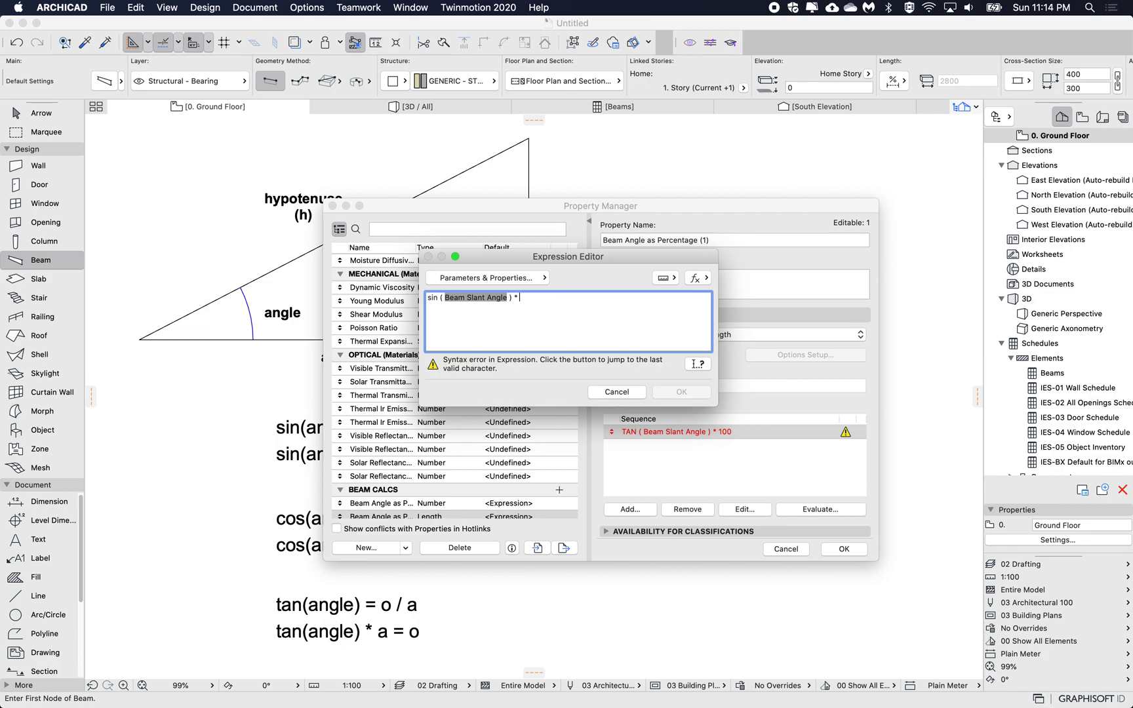
# Complete the expression by multiplying the sine of Beam Slant Angle by the beam's Length Left parameter, and accept it.
pyautogui.click(519, 278)
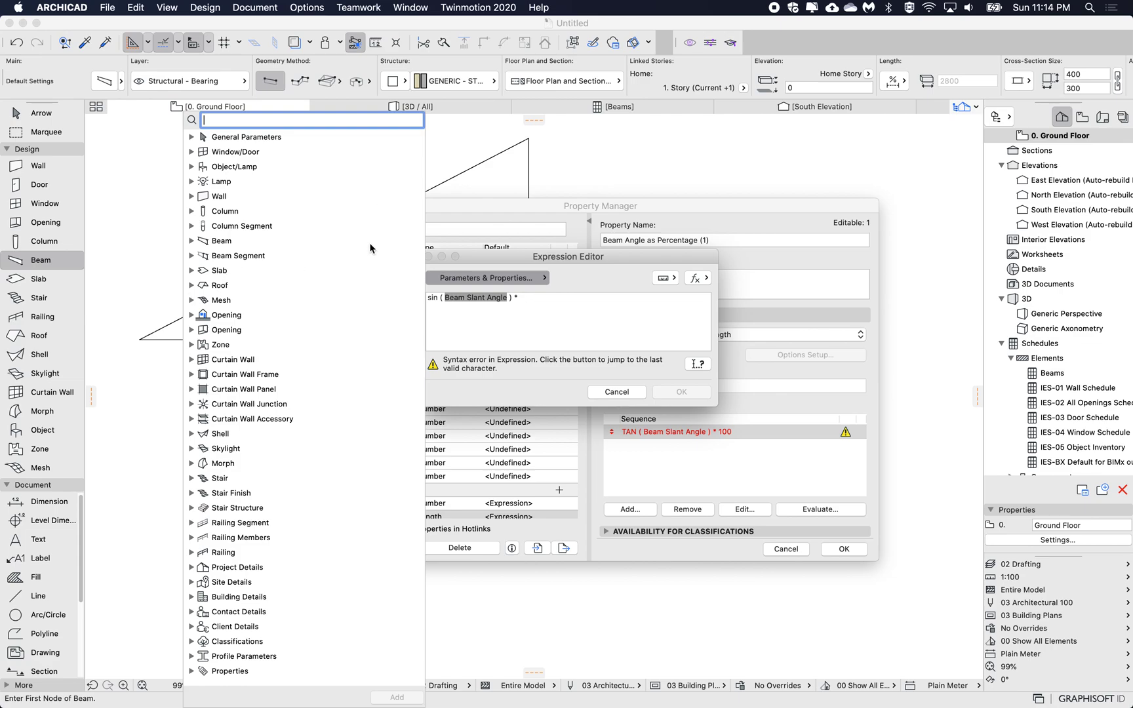
pyautogui.write('beam')
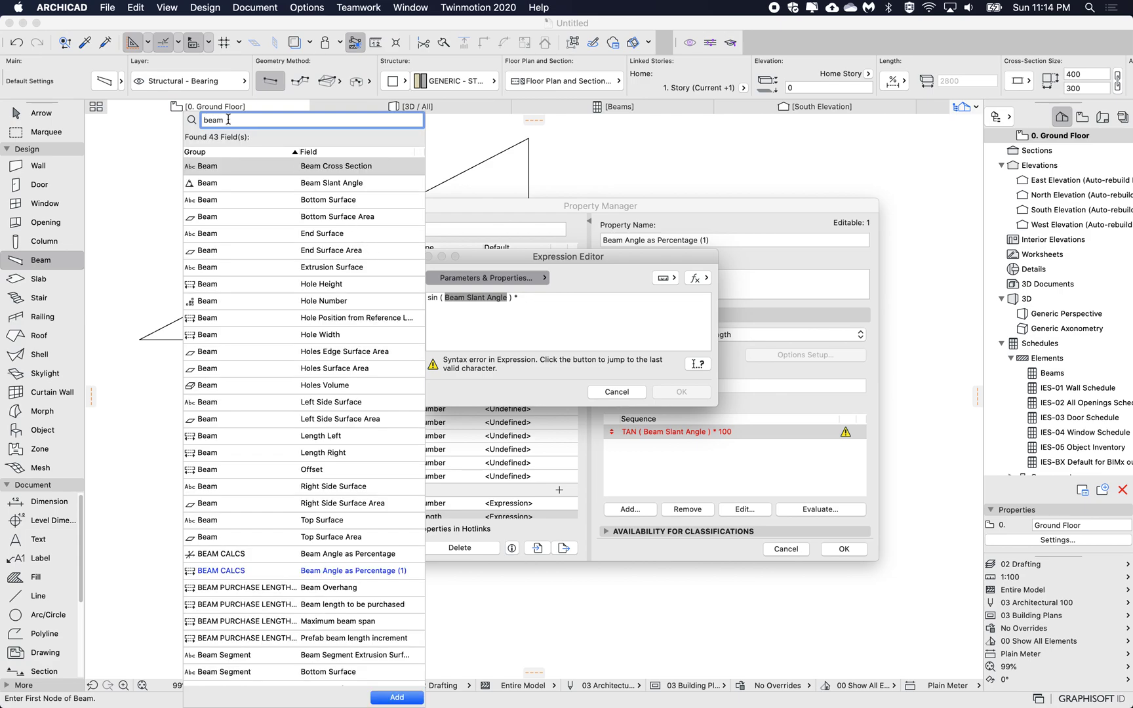
pyautogui.moveTo(230, 120); pyautogui.dragTo(204, 120)
pyautogui.press('BackSpace')
pyautogui.write('length')
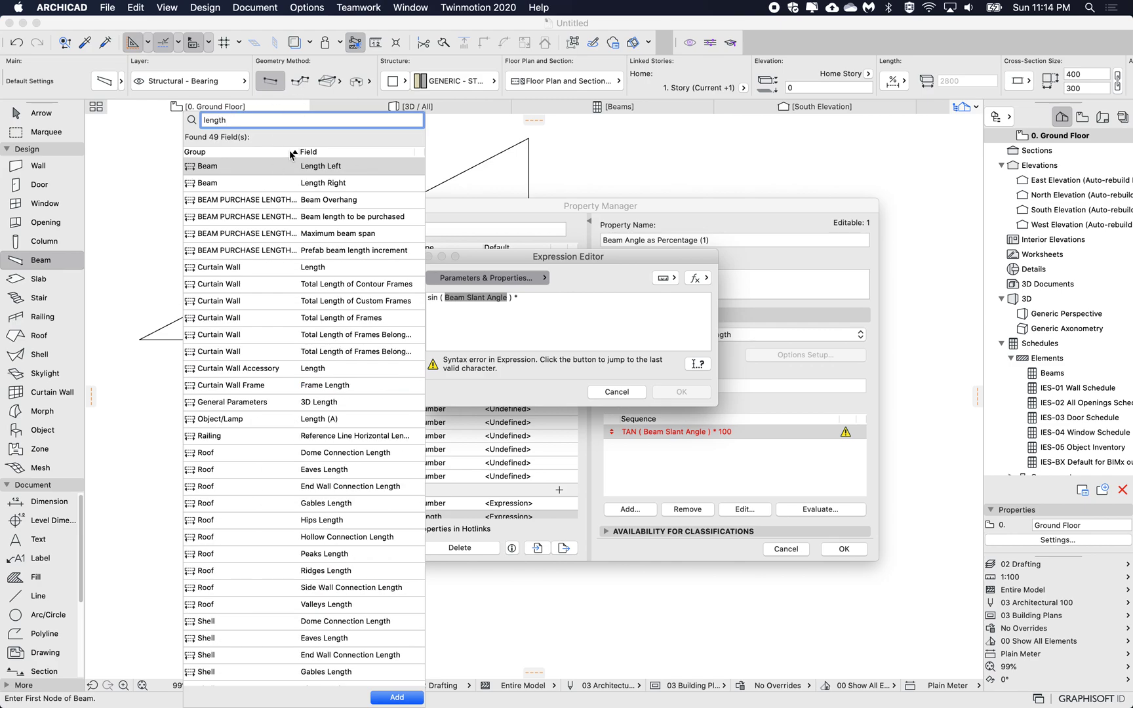
pyautogui.doubleClick(314, 169)
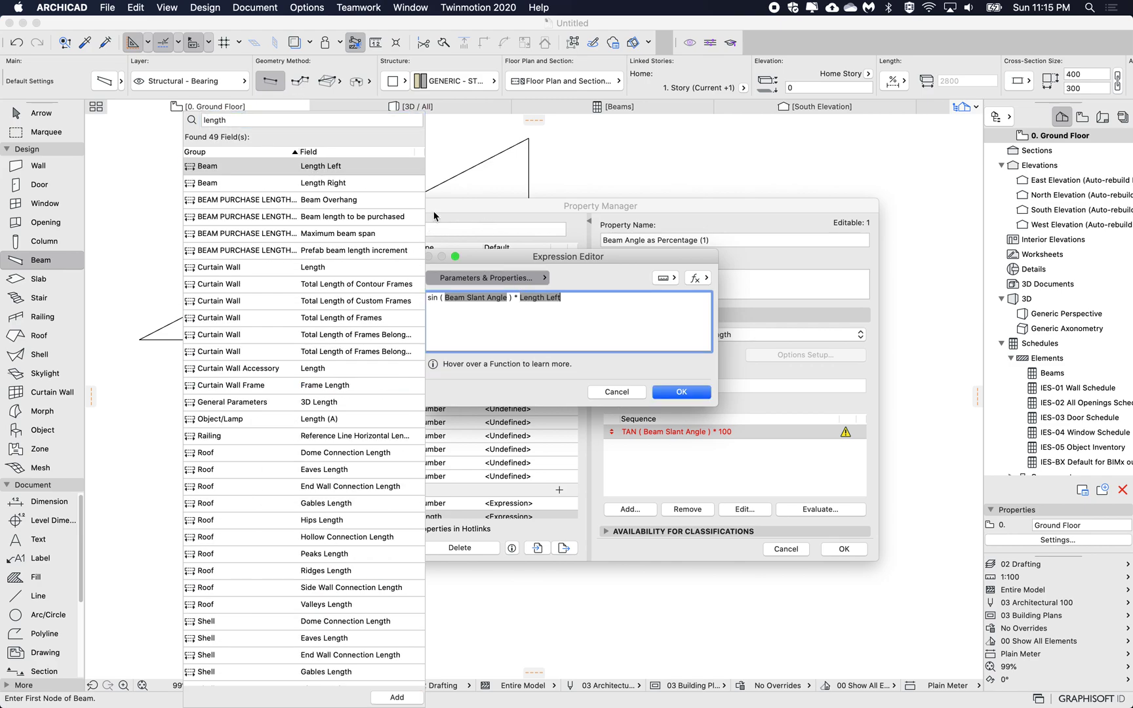
pyautogui.click(595, 304)
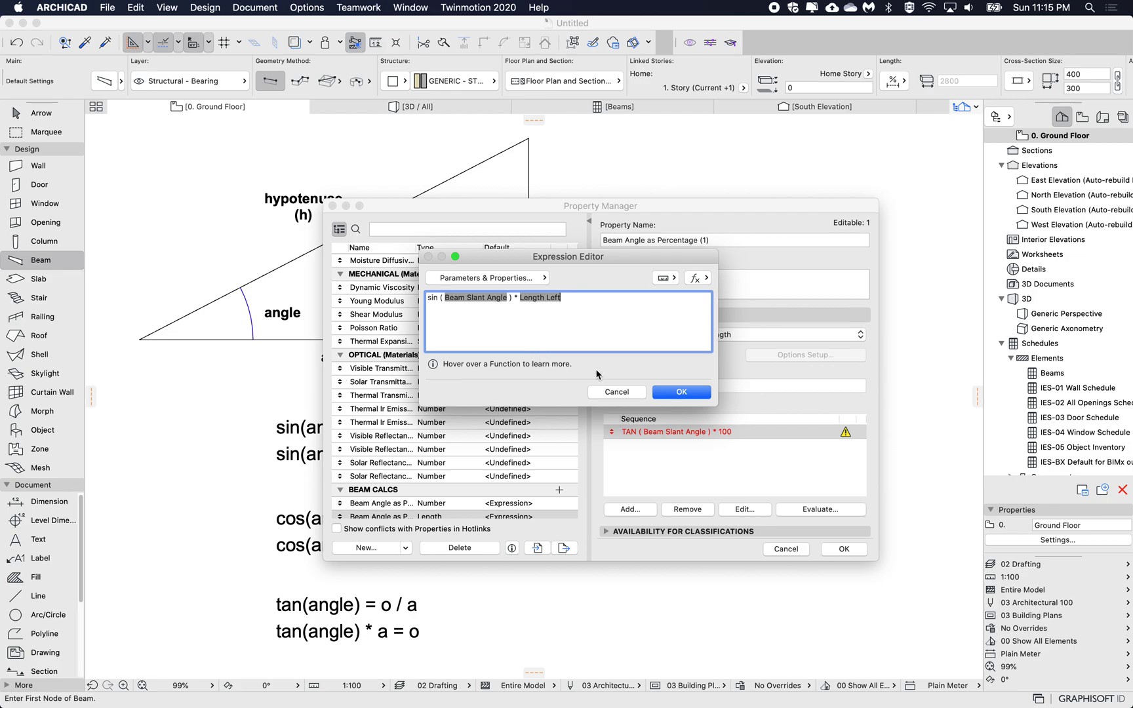
pyautogui.click(670, 393)
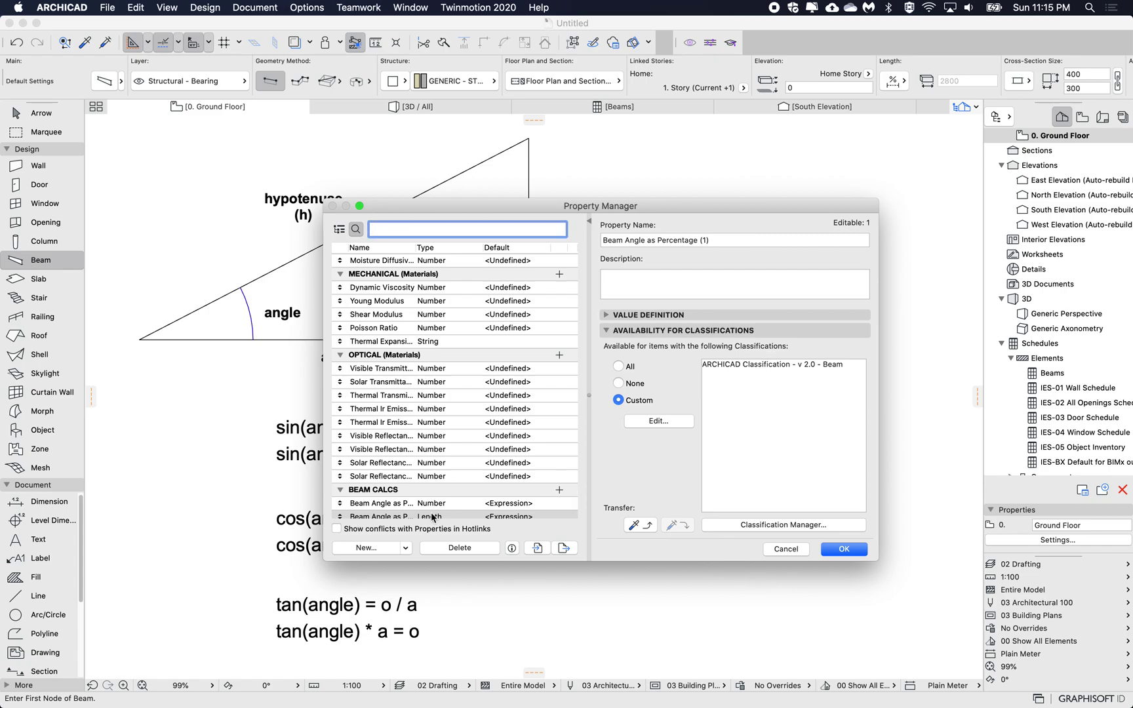
# Rename the duplicated length property as Beam - Opposite.
pyautogui.click(657, 318)
pyautogui.moveTo(624, 240); pyautogui.dragTo(744, 241)
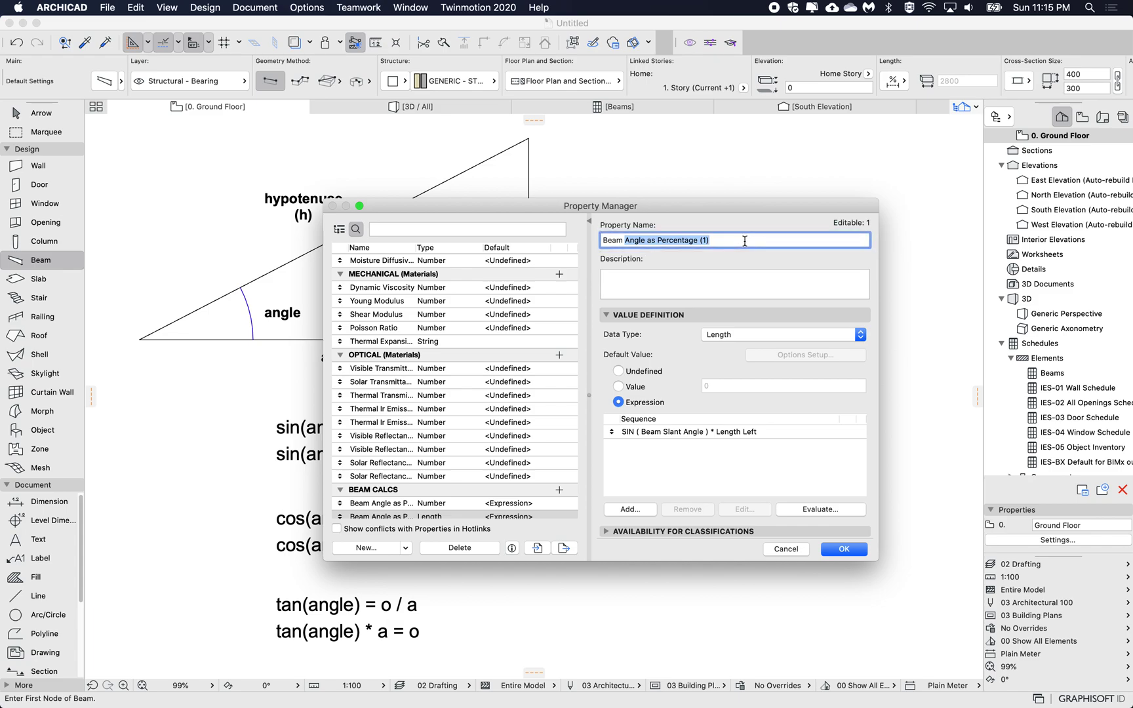
pyautogui.write('- Opposite')
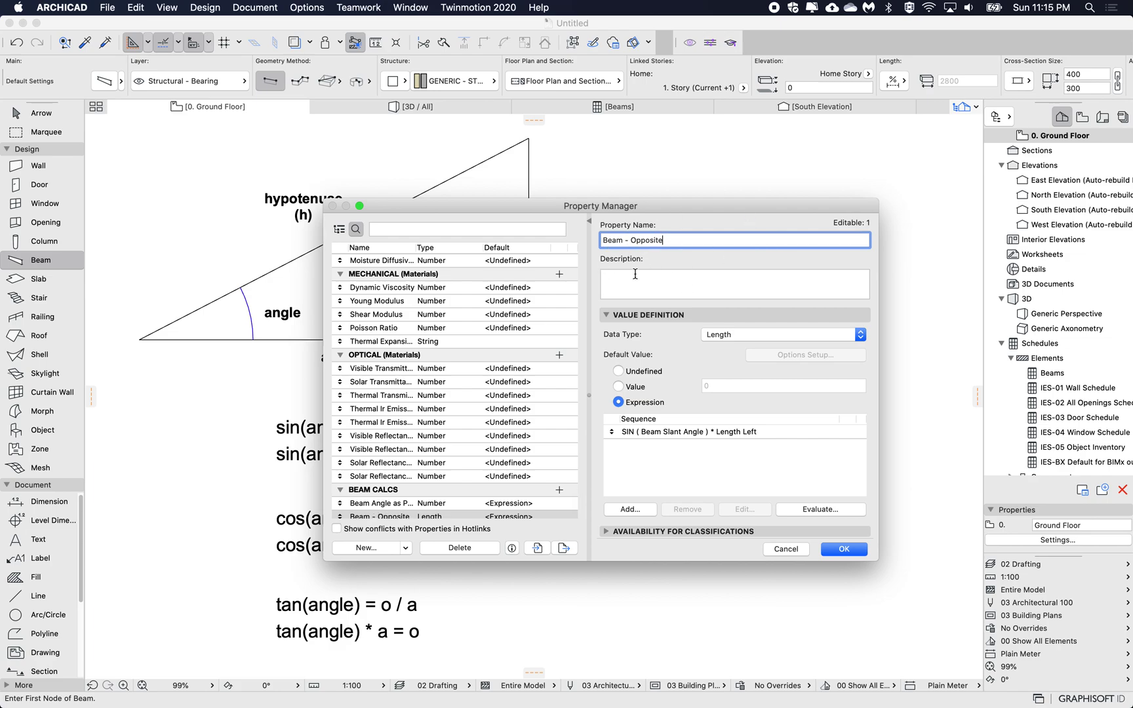
# Duplicate the Beam - Opposite property and name the copy Beam - Adjacent.
pyautogui.scroll(-1, 439, 447)
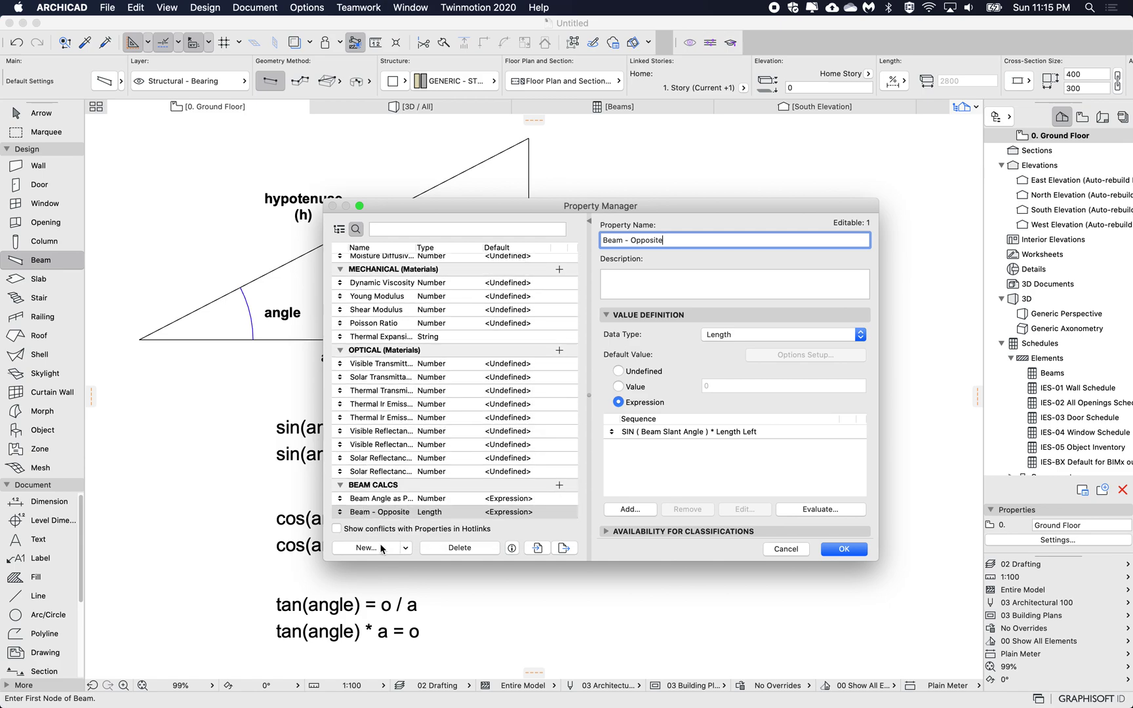
pyautogui.scroll(-2, 404, 517)
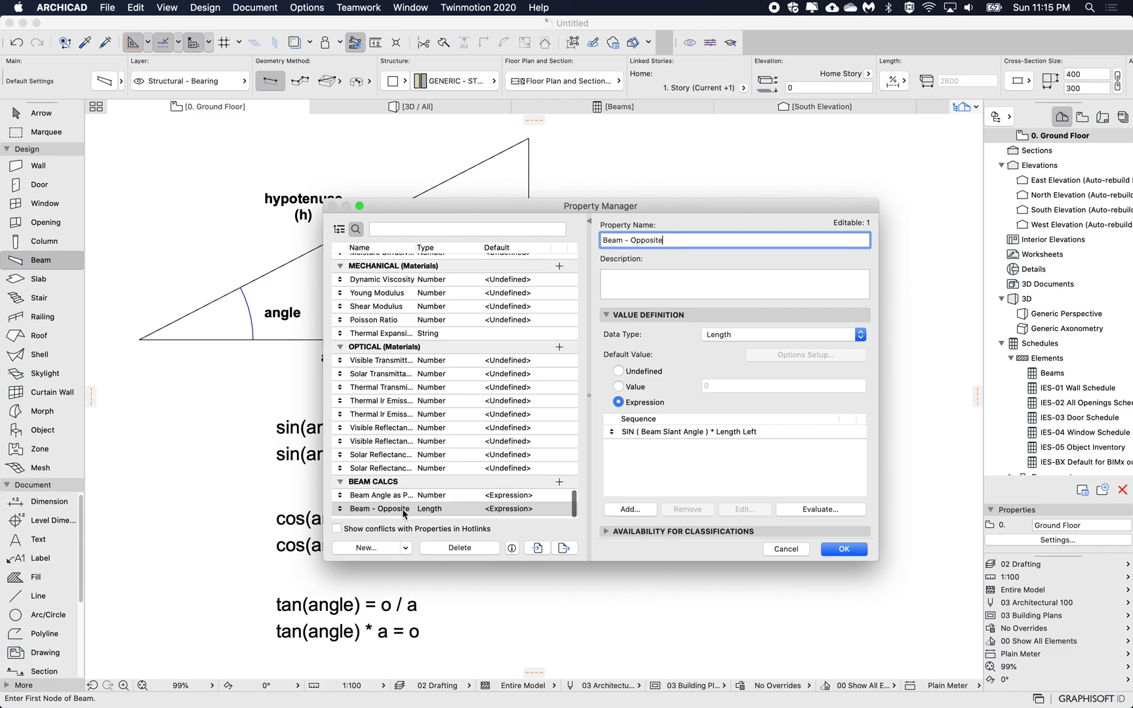
pyautogui.click(405, 548)
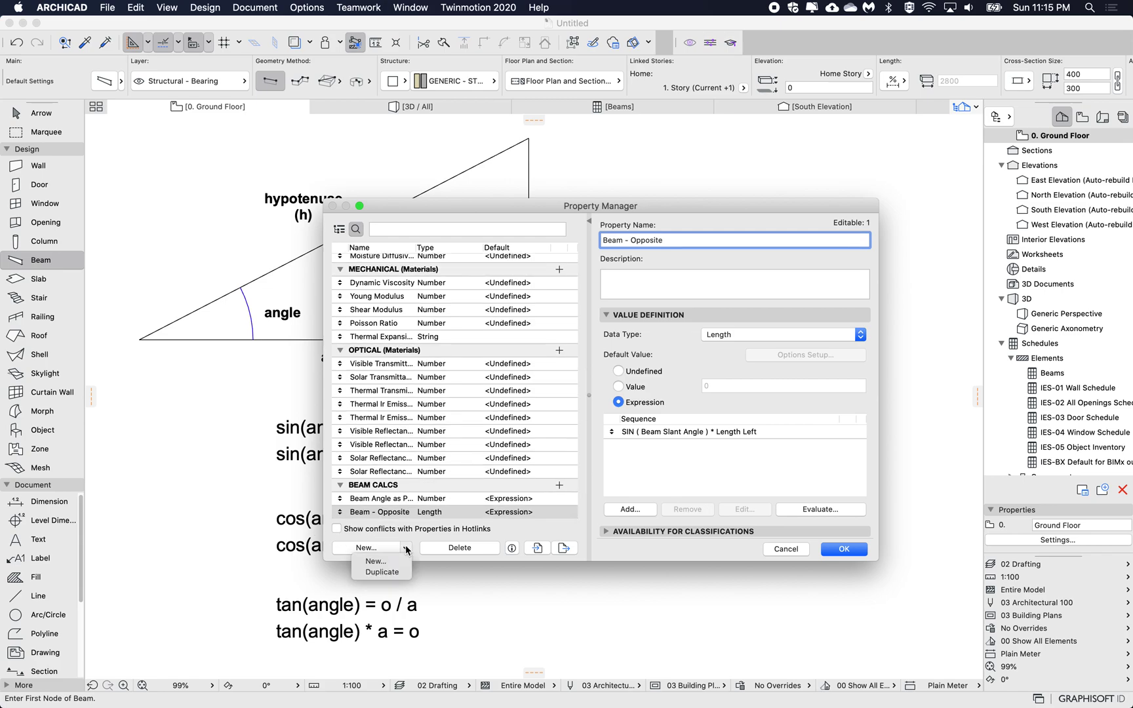
pyautogui.click(397, 572)
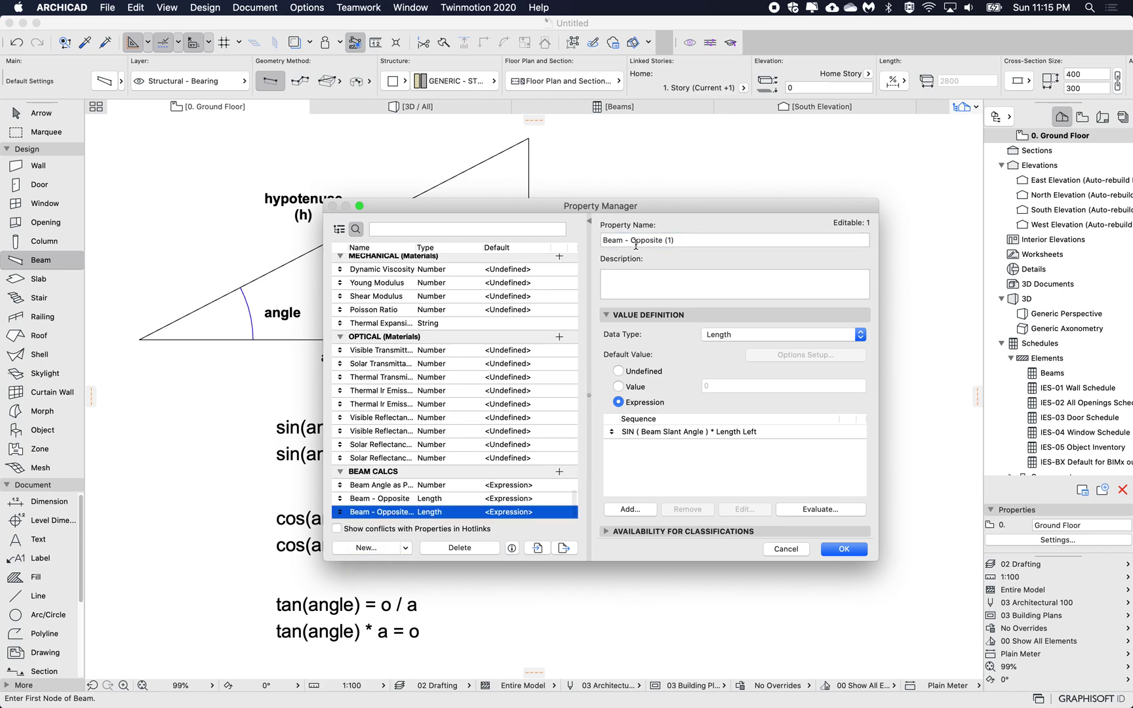
pyautogui.moveTo(630, 240); pyautogui.dragTo(708, 239)
pyautogui.write('Adjacent')
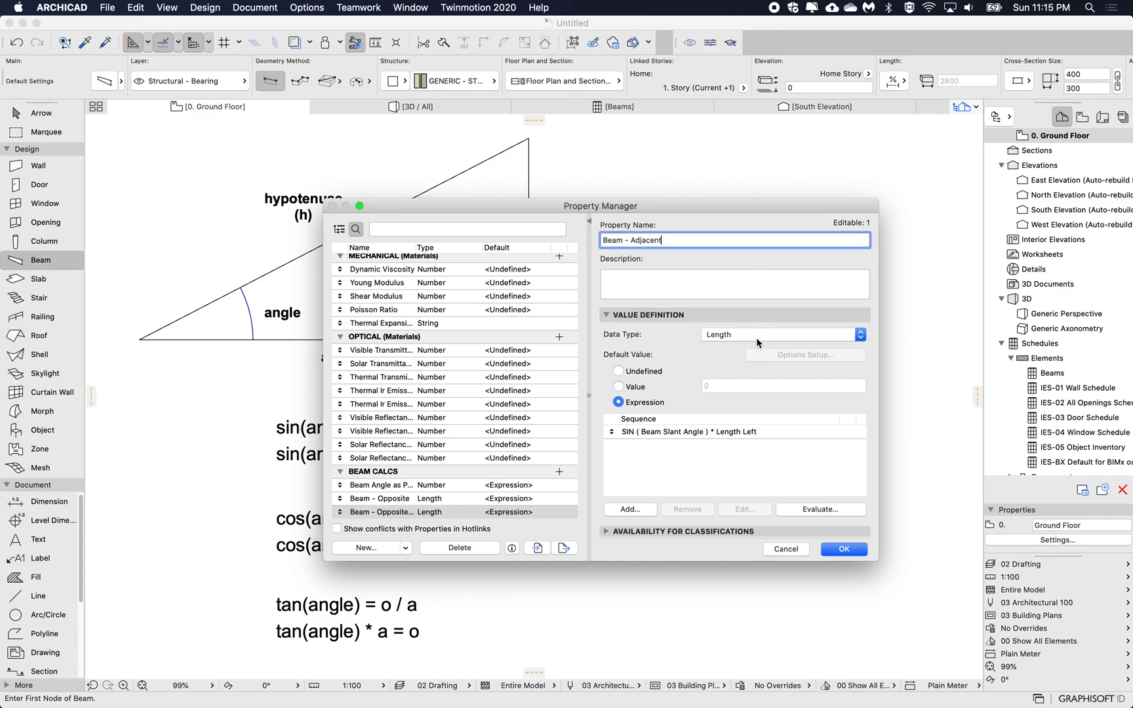
# Replace the SIN function with COS in the Beam - Adjacent property's expression and accept it.
pyautogui.doubleClick(687, 432)
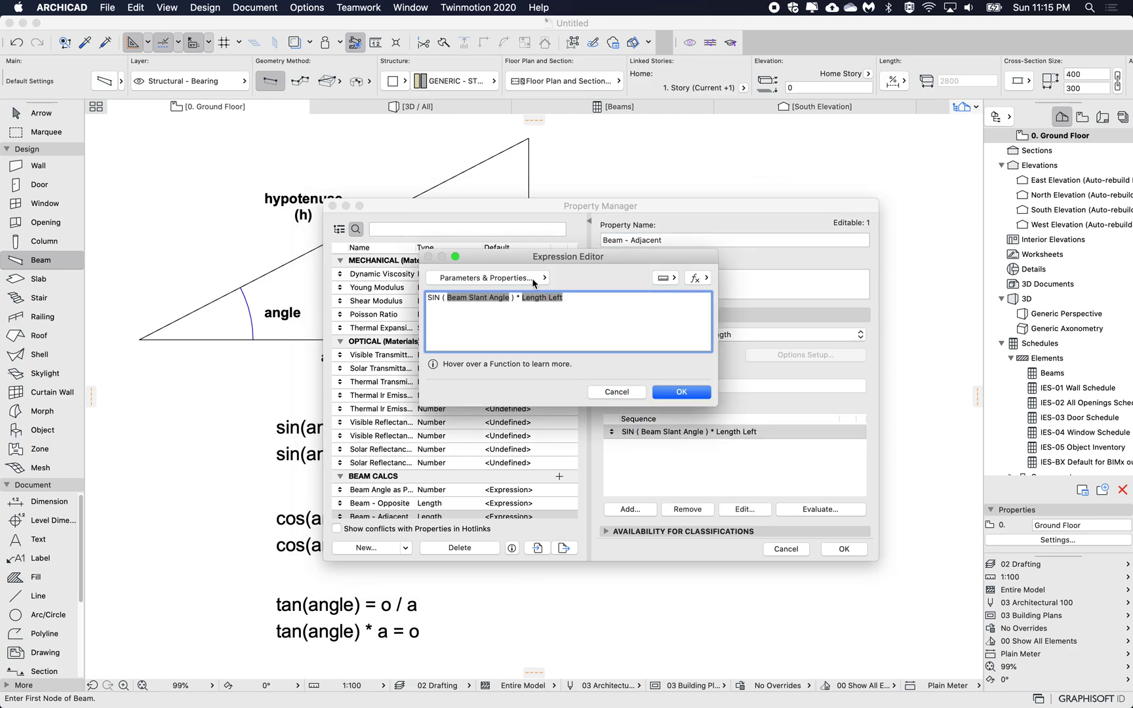
pyautogui.doubleClick(421, 299)
pyautogui.write('COS')
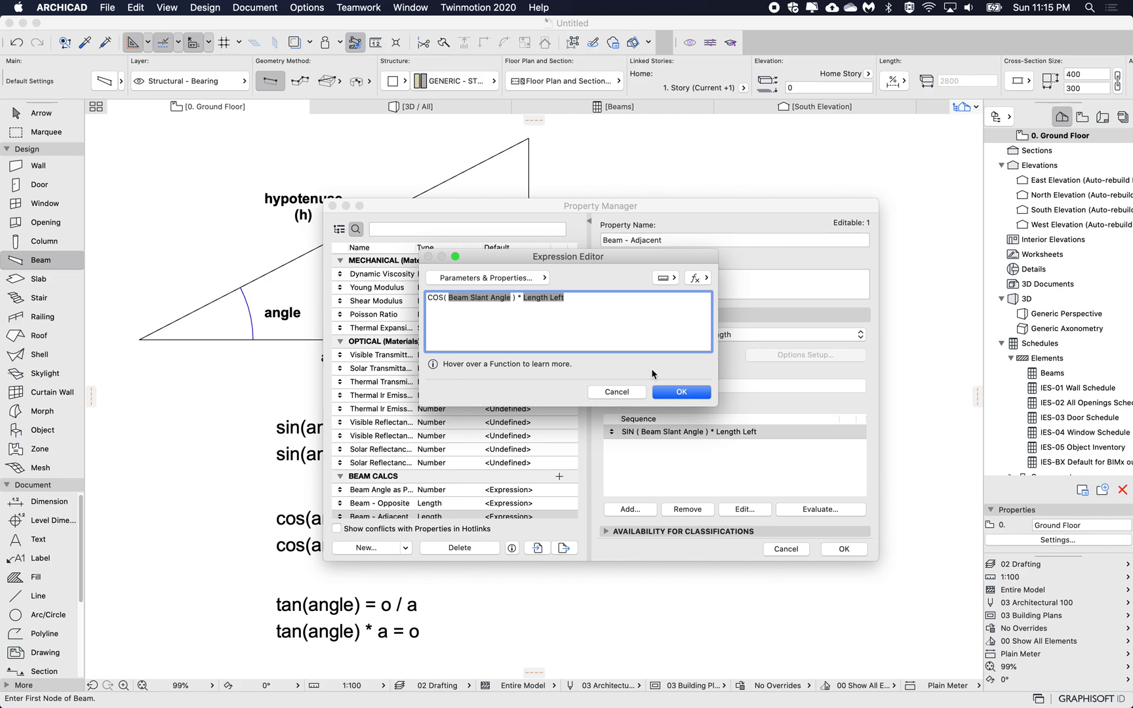
pyautogui.click(689, 392)
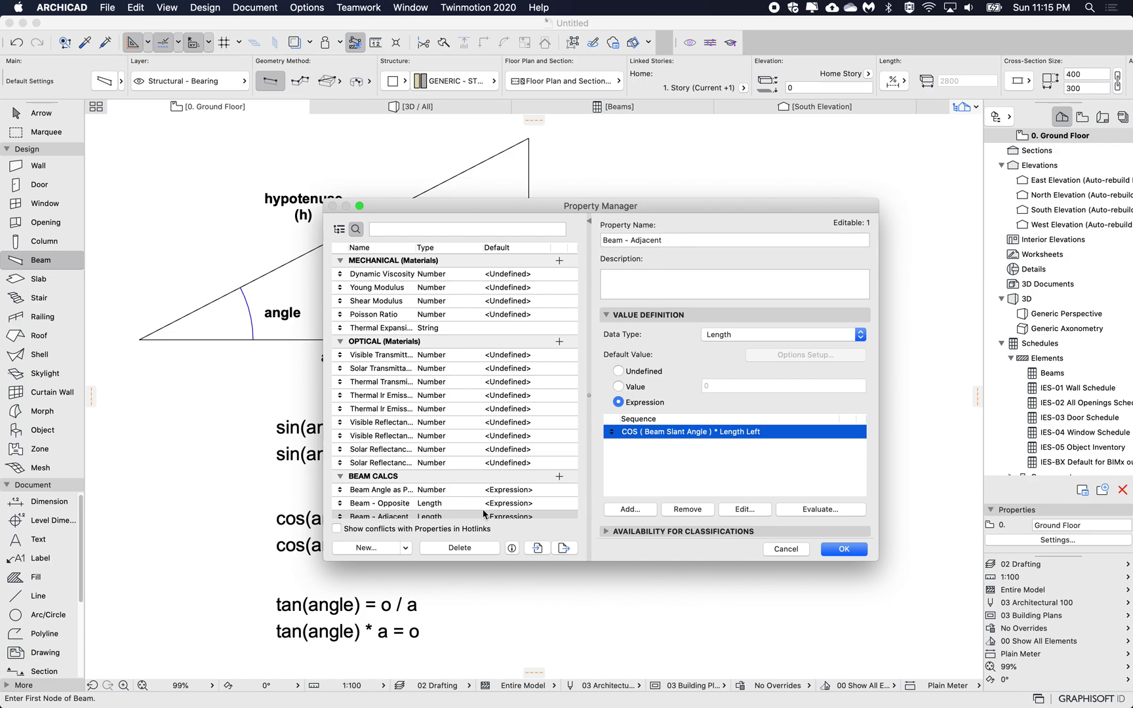
# Duplicate the Beam - Adjacent property and set the copy's data type to Number.
pyautogui.scroll(-1, 490, 513)
pyautogui.click(405, 548)
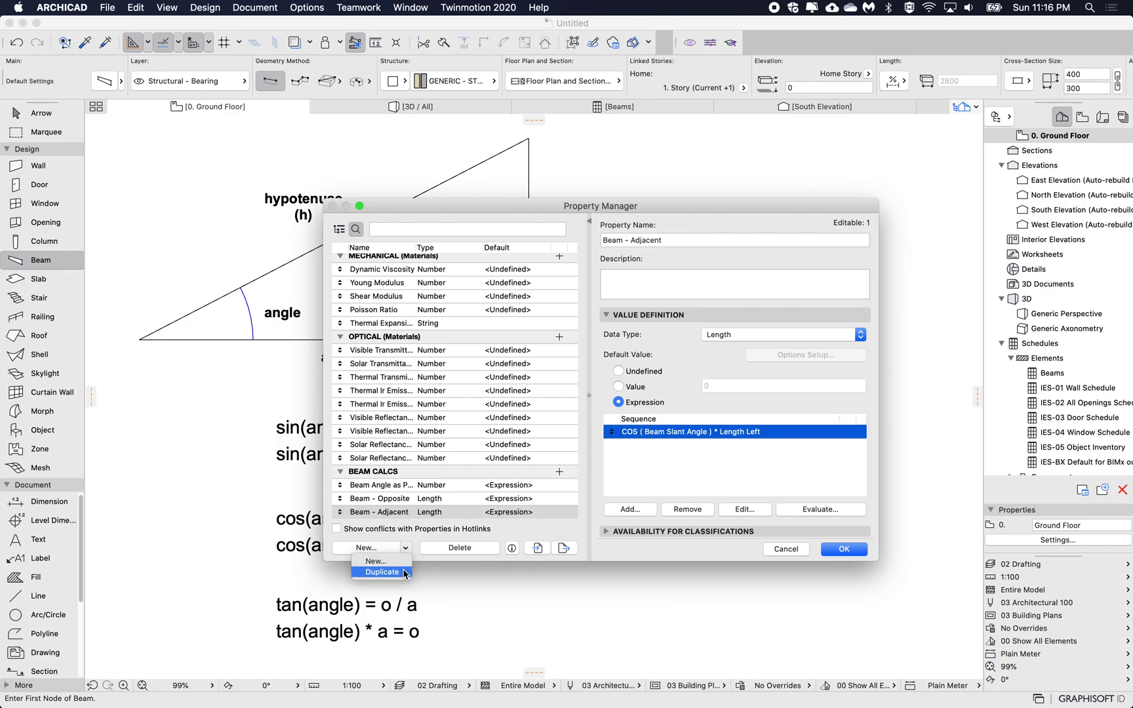
pyautogui.click(381, 571)
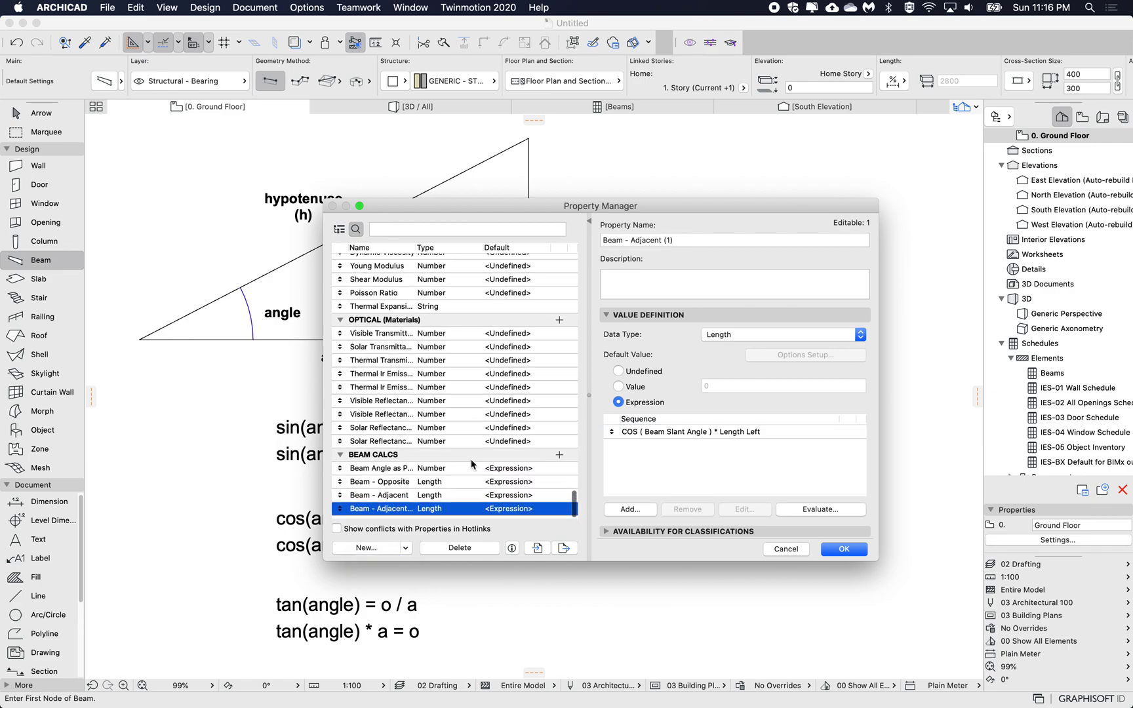
pyautogui.click(730, 333)
pyautogui.click(730, 305)
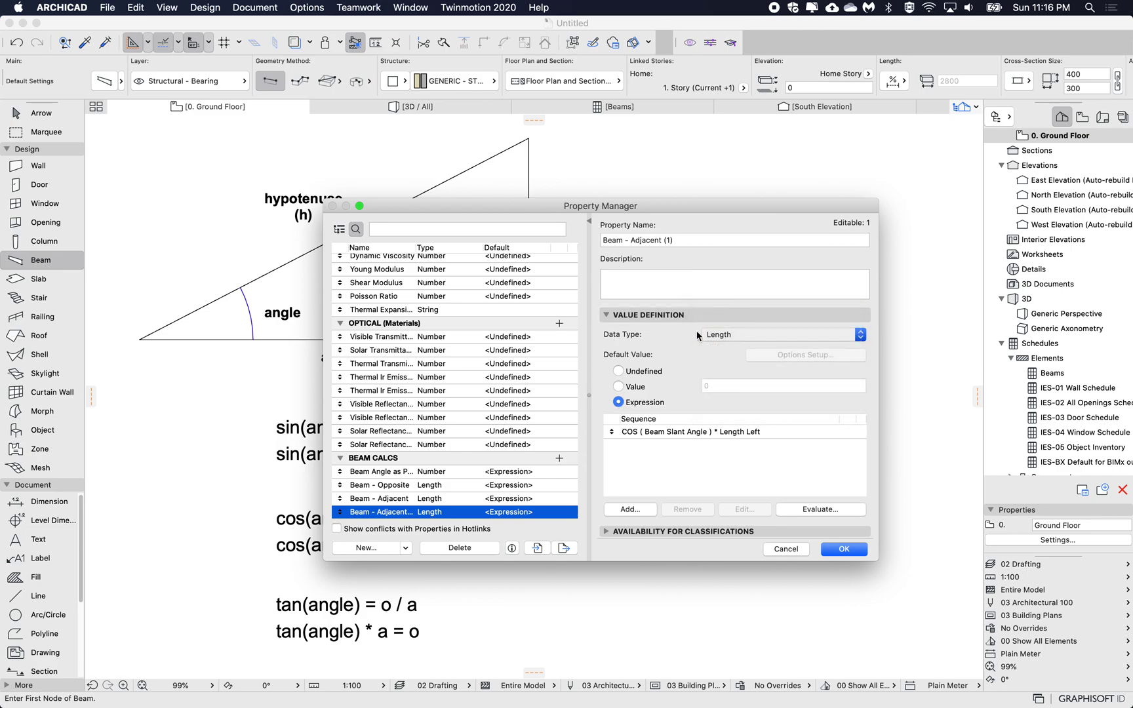
pyautogui.scroll(-1, 459, 468)
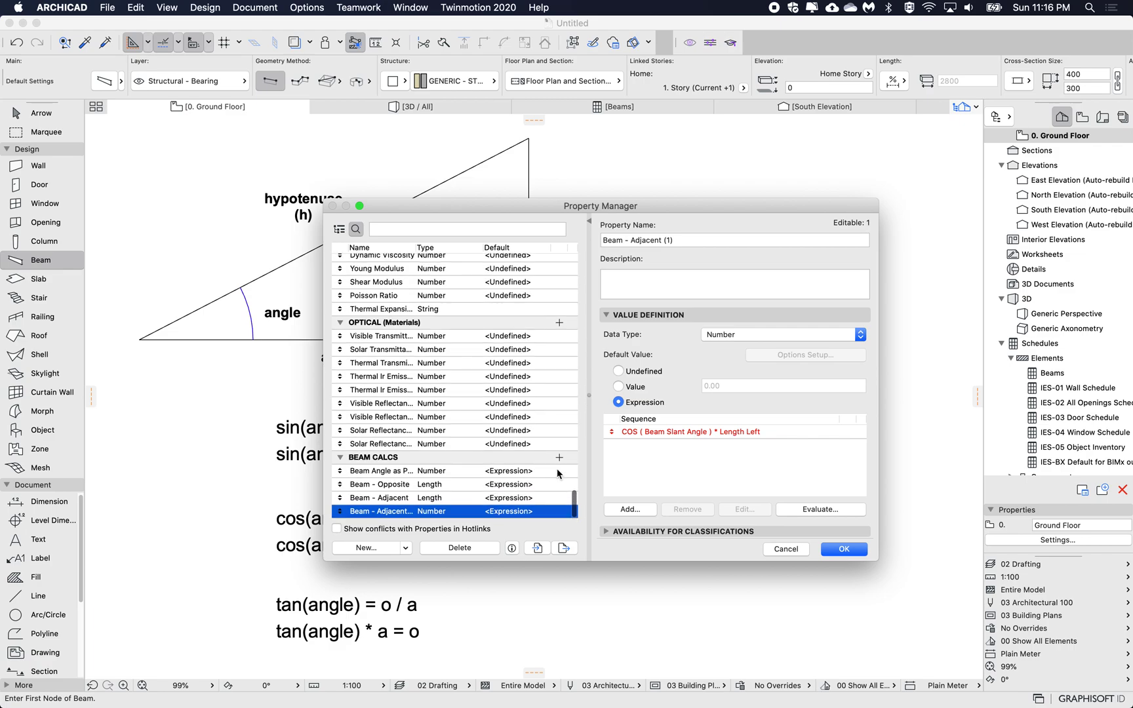
# Open the duplicated property's expression for editing and clear its entire content.
pyautogui.doubleClick(675, 432)
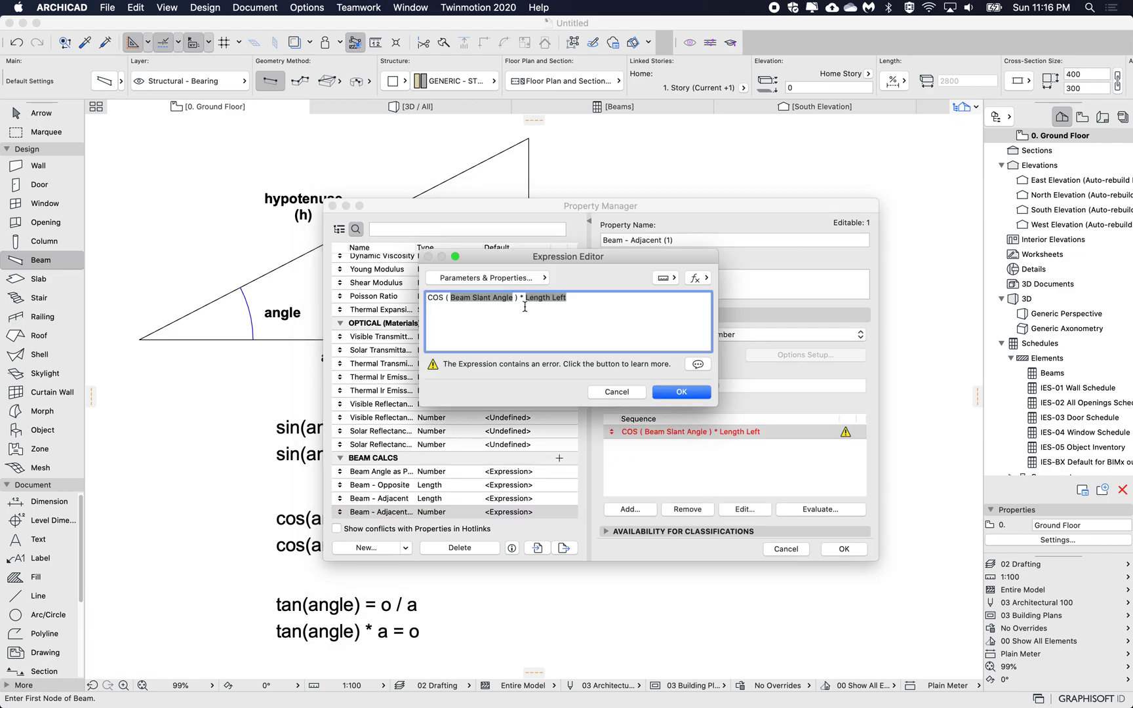
pyautogui.moveTo(578, 299); pyautogui.dragTo(397, 285)
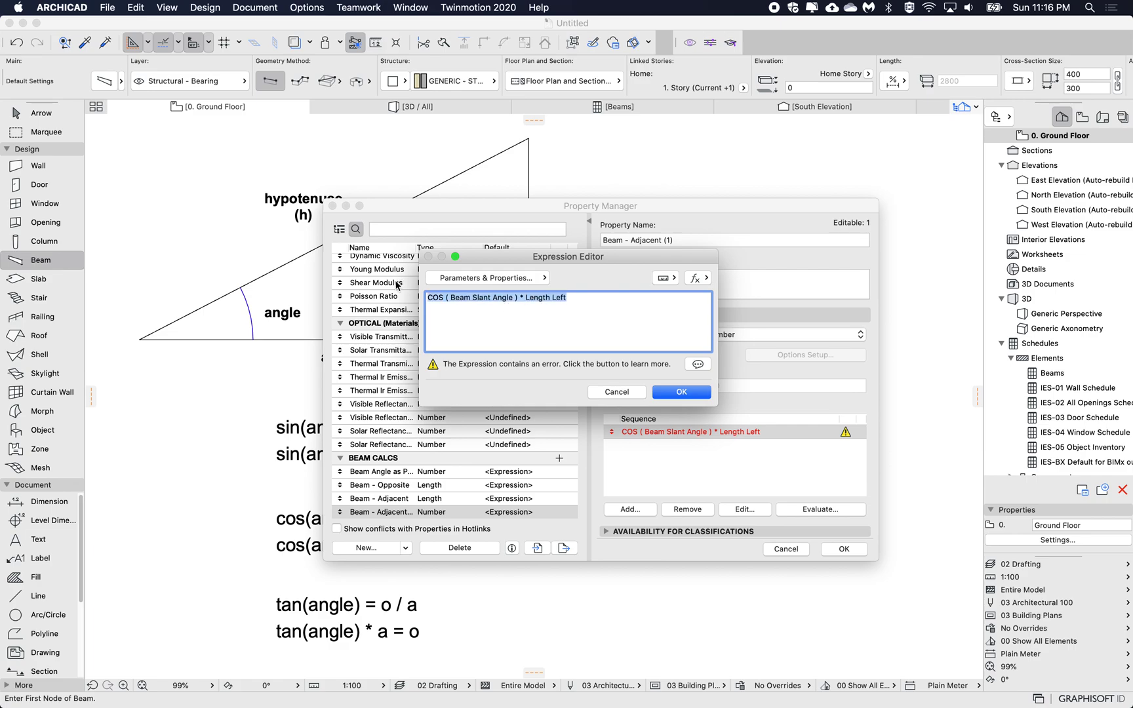
pyautogui.press('BackSpace')
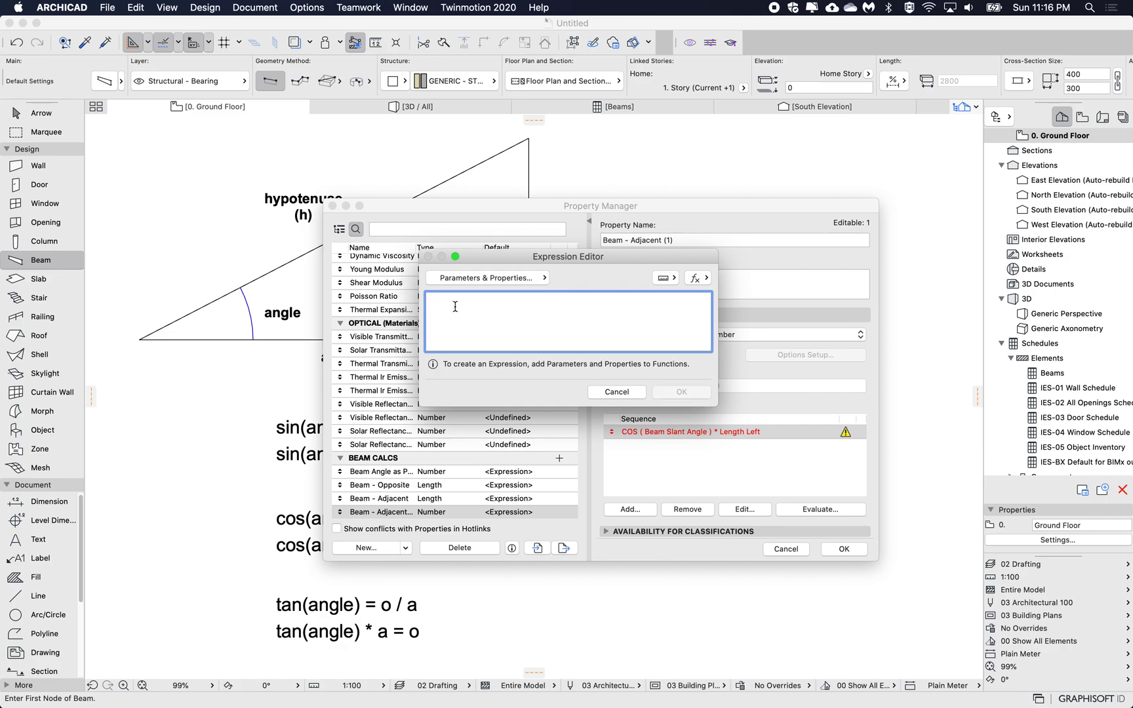
# Start the expression with the Beam - Adjacent property from the BEAM CALCS group, followed by a division sign.
pyautogui.click(492, 277)
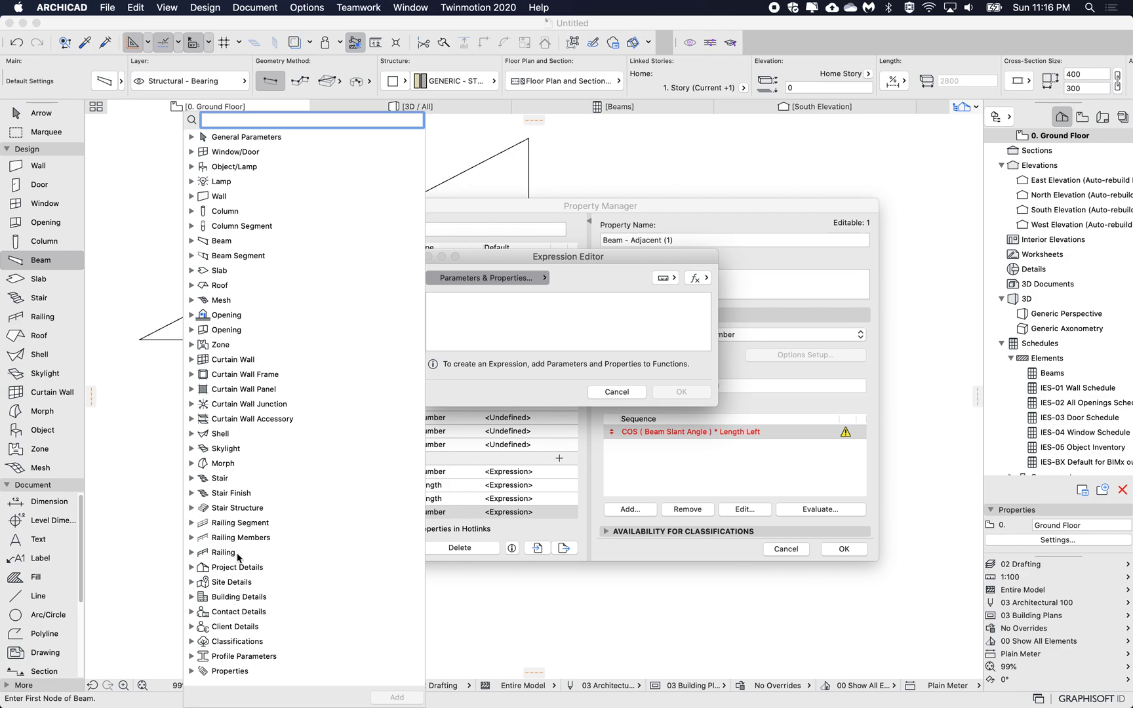
pyautogui.click(191, 670)
pyautogui.scroll(-10, 190, 667)
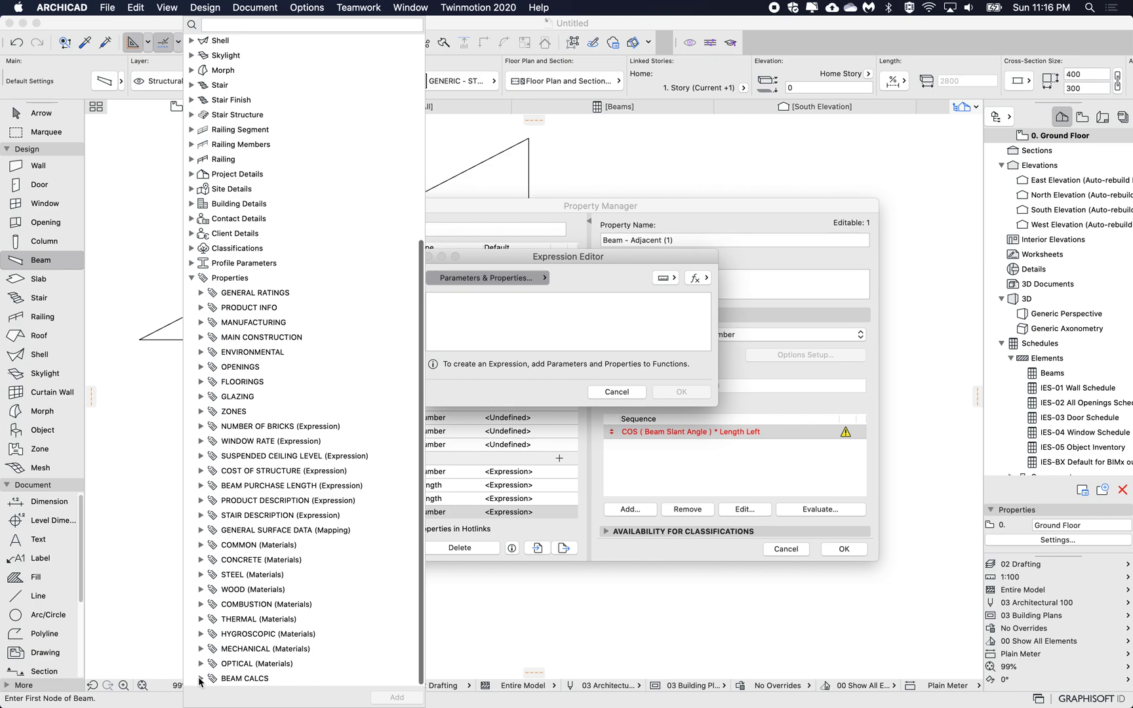
pyautogui.click(200, 679)
pyautogui.scroll(-3, 203, 681)
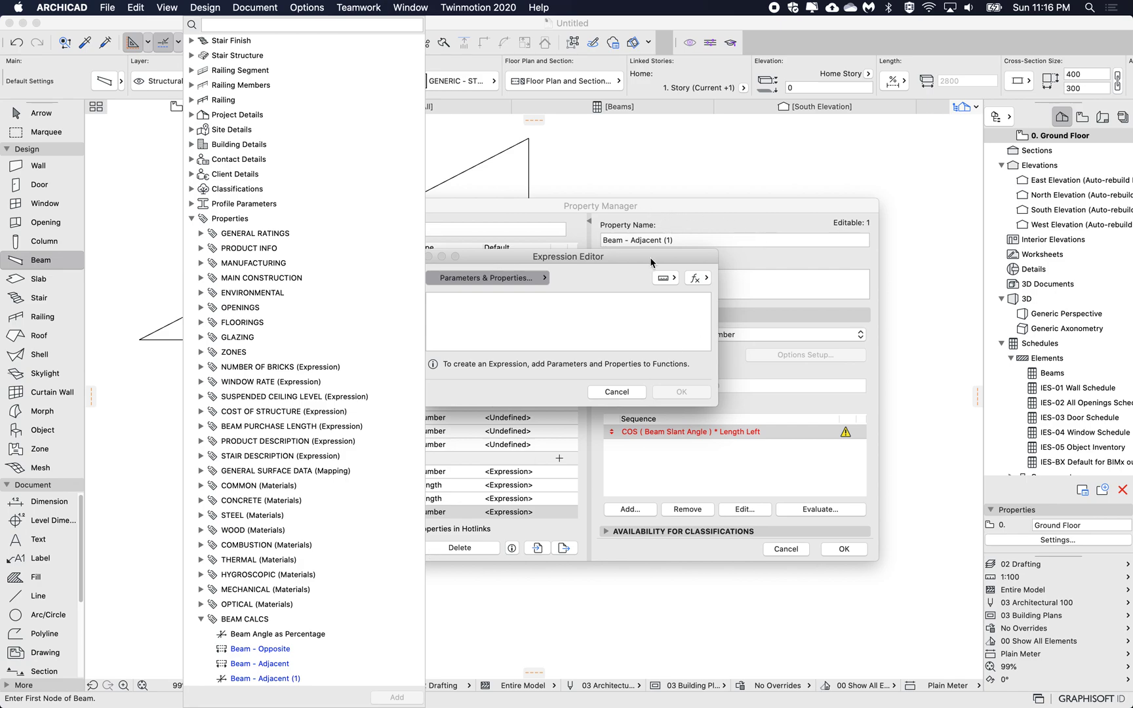
pyautogui.doubleClick(271, 664)
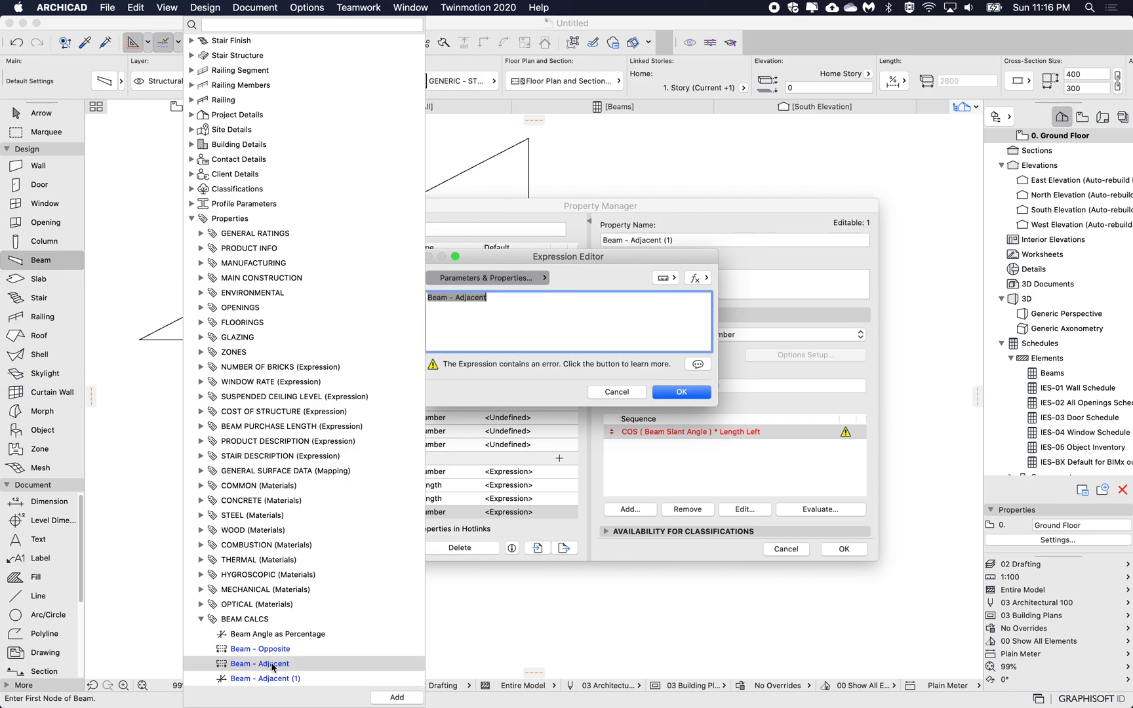
pyautogui.click(527, 308)
pyautogui.write('/')
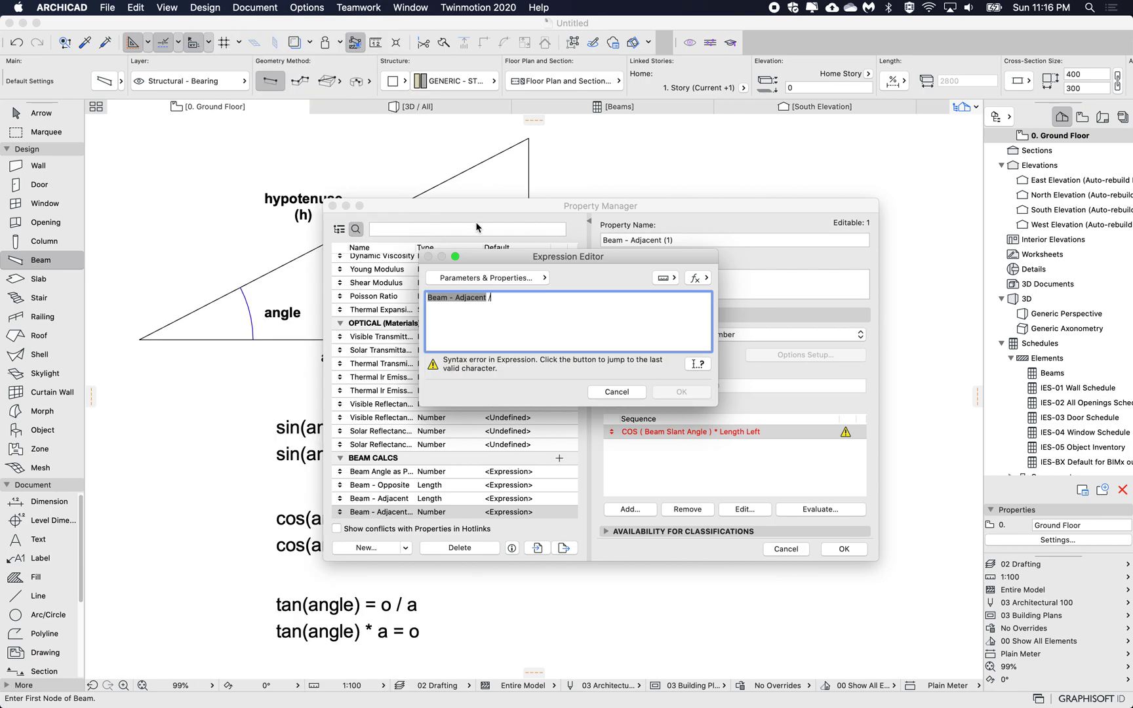
# Complete the expression with the Beam - Opposite property as the divisor and accept it.
pyautogui.click(488, 277)
pyautogui.scroll(-5, 304, 477)
pyautogui.scroll(-3, 306, 482)
pyautogui.doubleClick(268, 649)
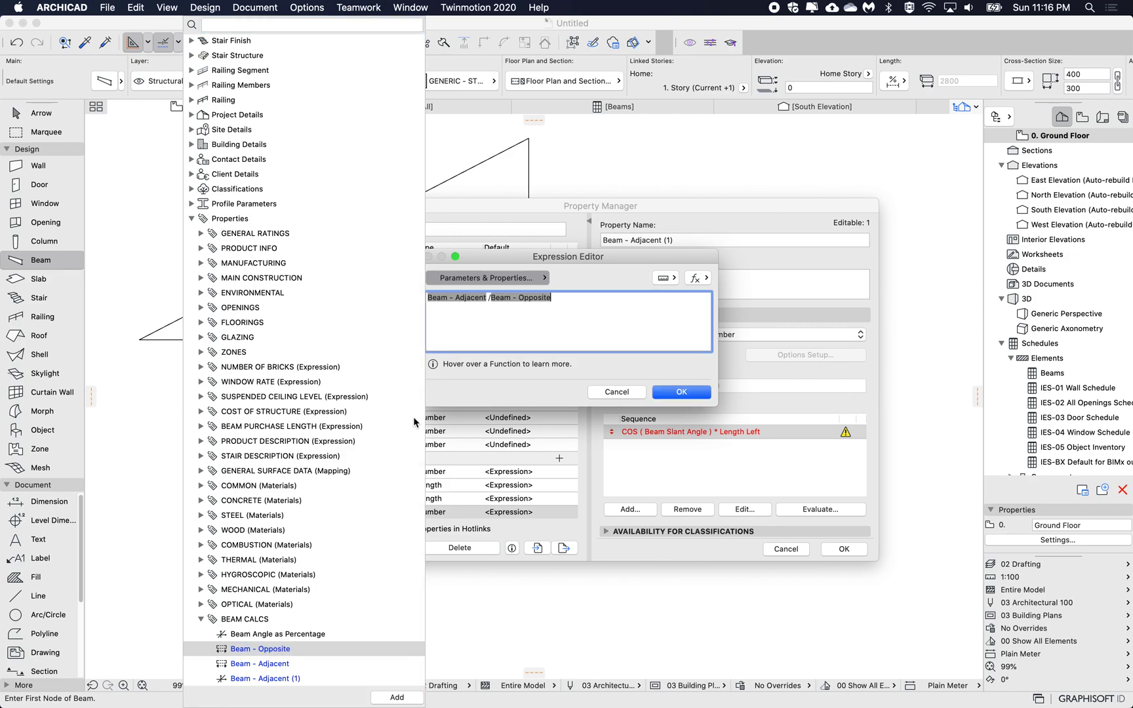
pyautogui.click(570, 303)
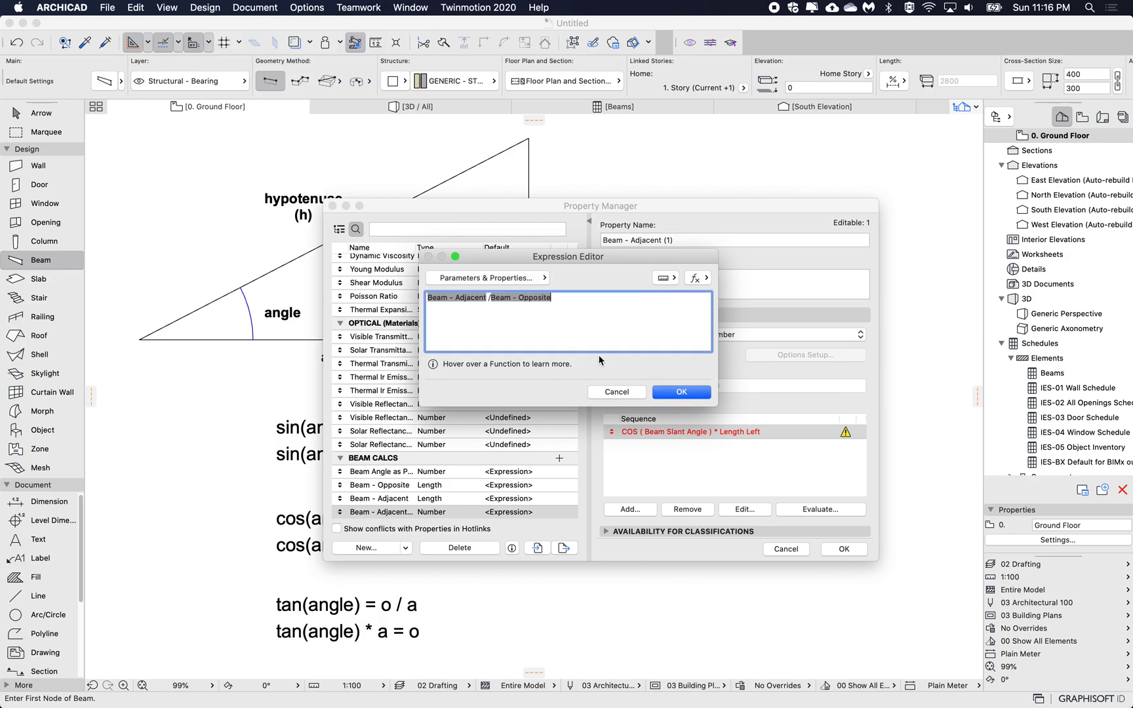
pyautogui.click(682, 392)
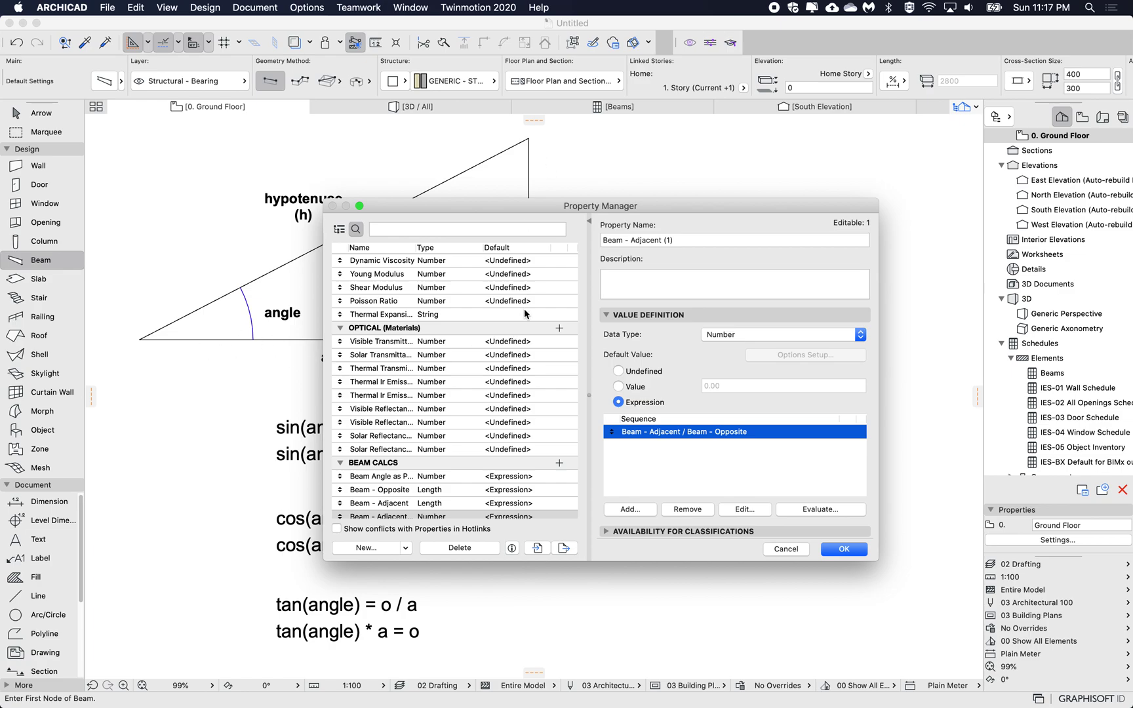
# Rename the duplicated number property as Beam - Ratio and save the property changes.
pyautogui.scroll(-2, 488, 475)
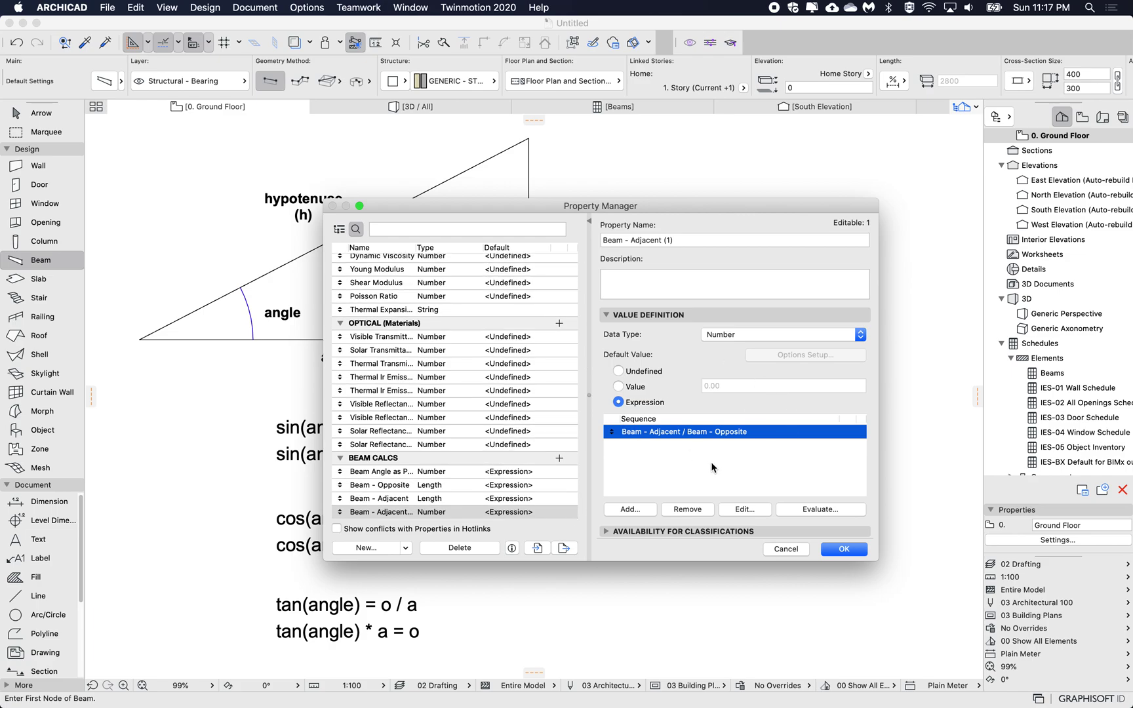
pyautogui.click(854, 550)
pyautogui.moveTo(630, 240); pyautogui.dragTo(685, 240)
pyautogui.write('Ratio')
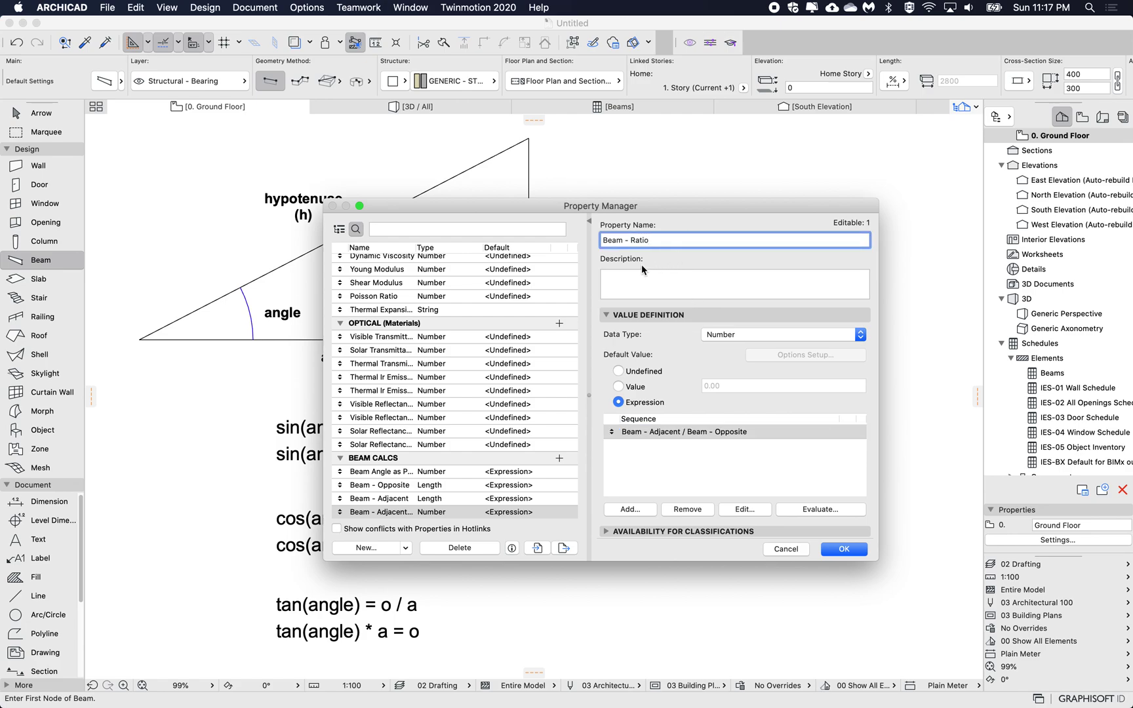
pyautogui.click(842, 549)
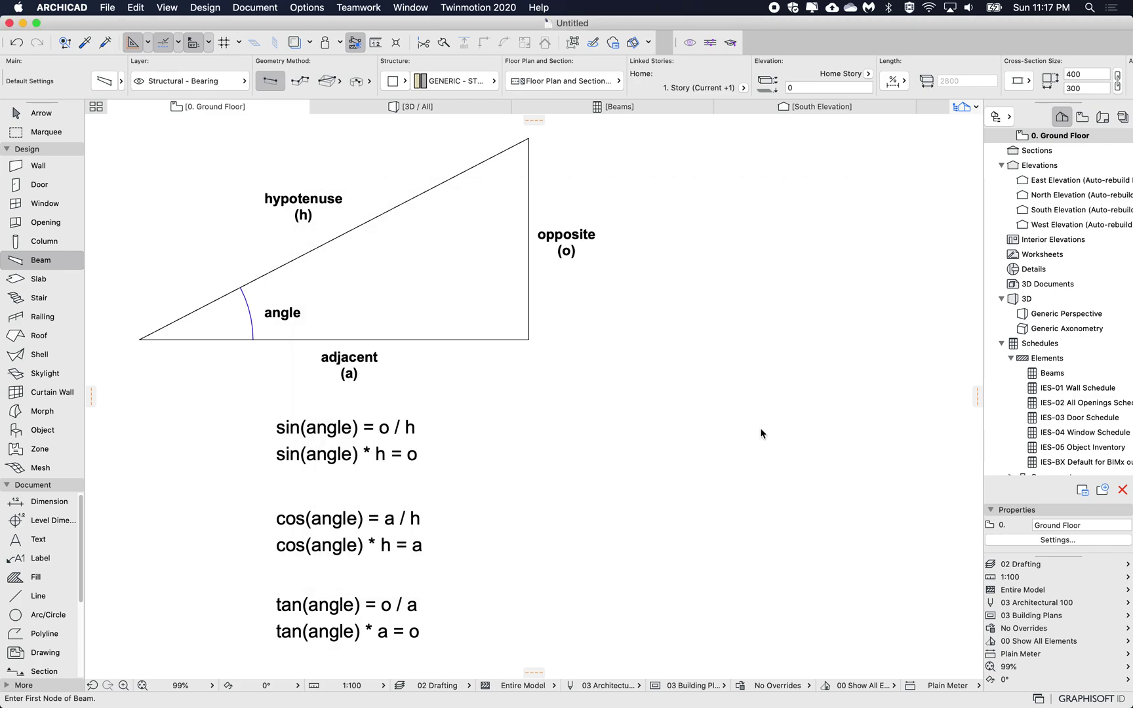
# Add the Beam - Ratio, Beam - Opposite and Beam - Adjacent properties as fields in the Beams schedule's scheme.
pyautogui.click(632, 106)
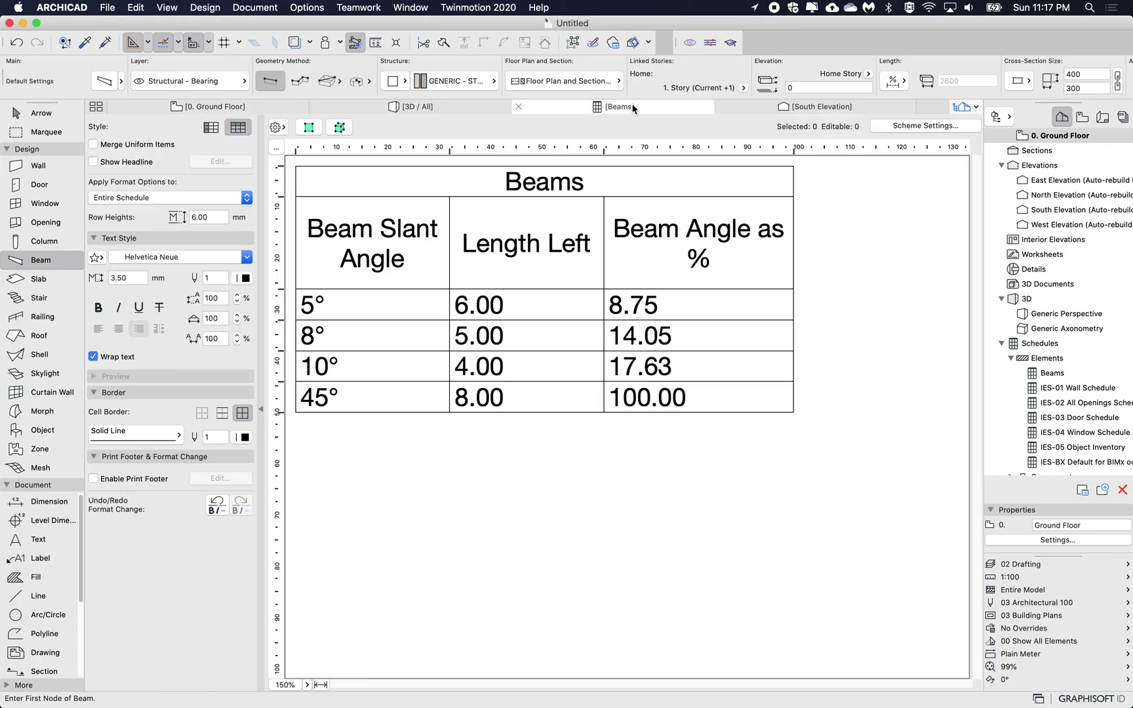
pyautogui.click(930, 127)
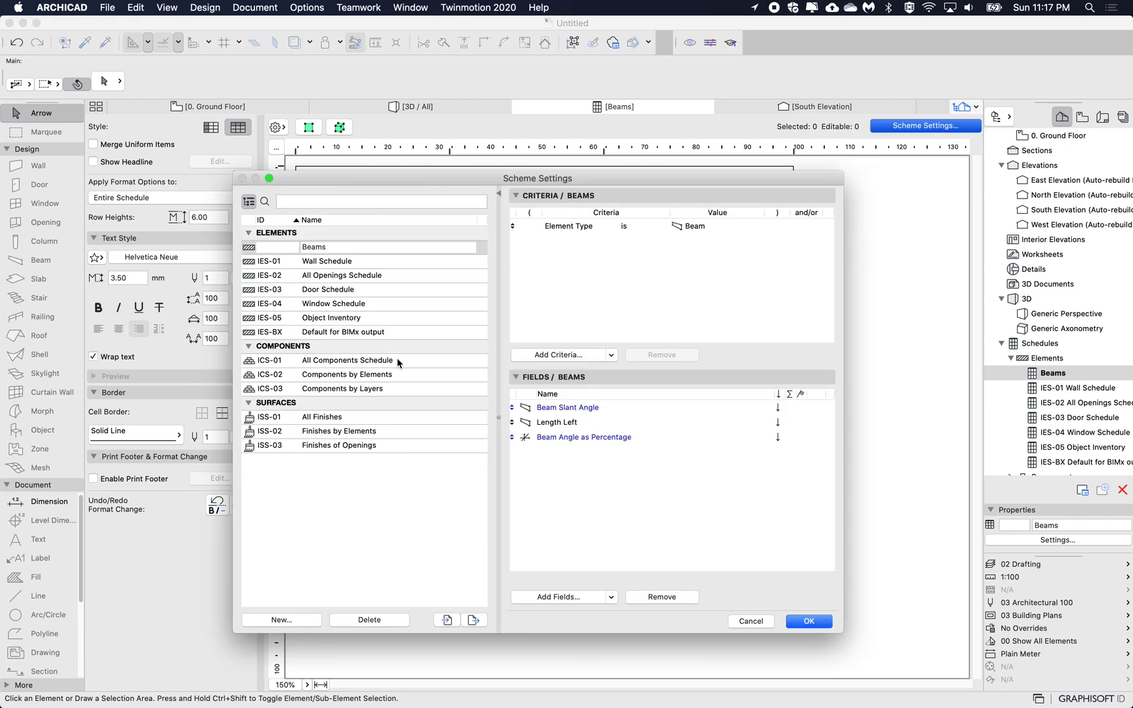
pyautogui.click(558, 596)
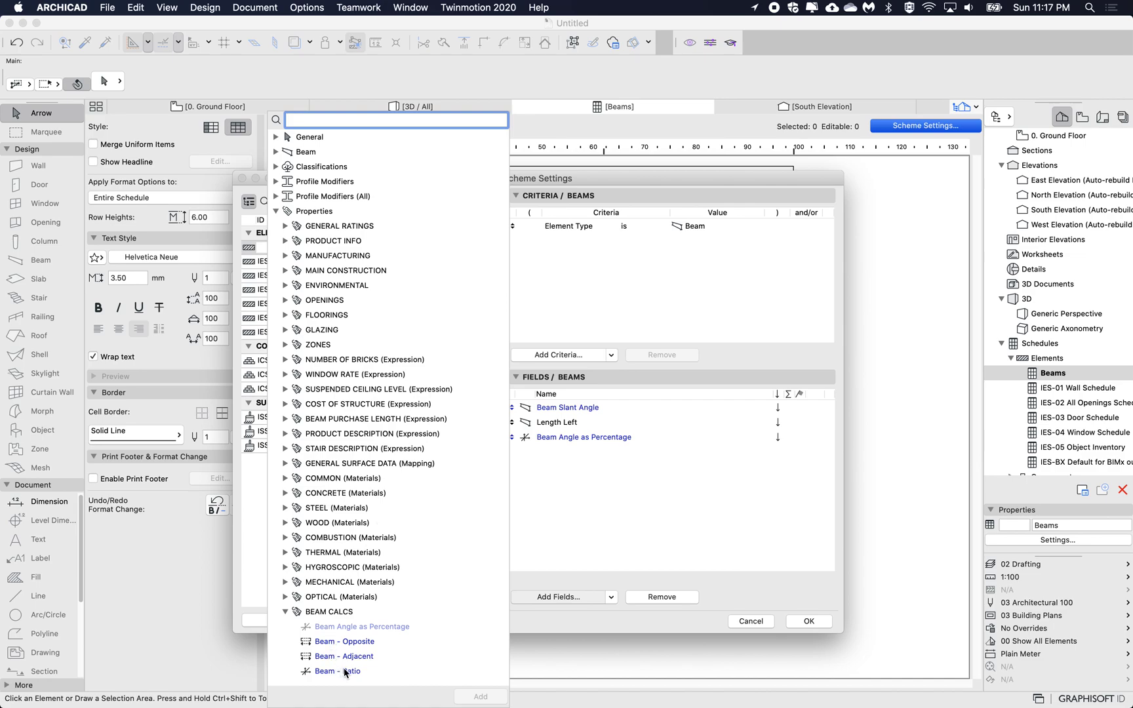
pyautogui.doubleClick(347, 673)
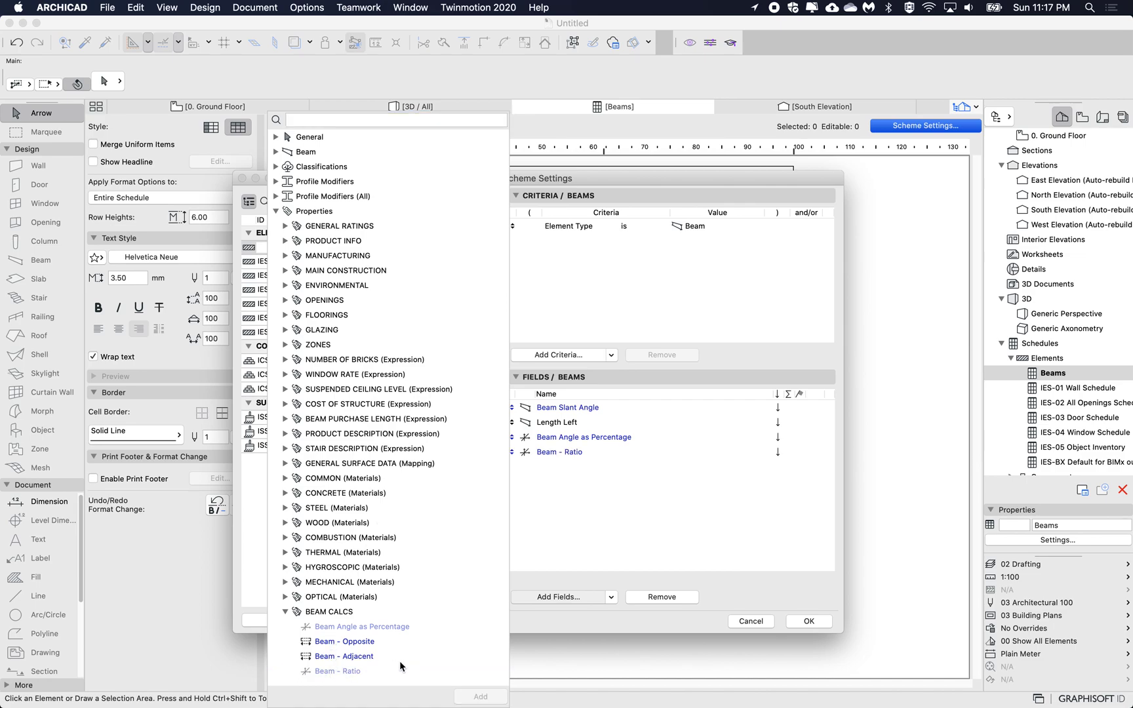
pyautogui.click(349, 644)
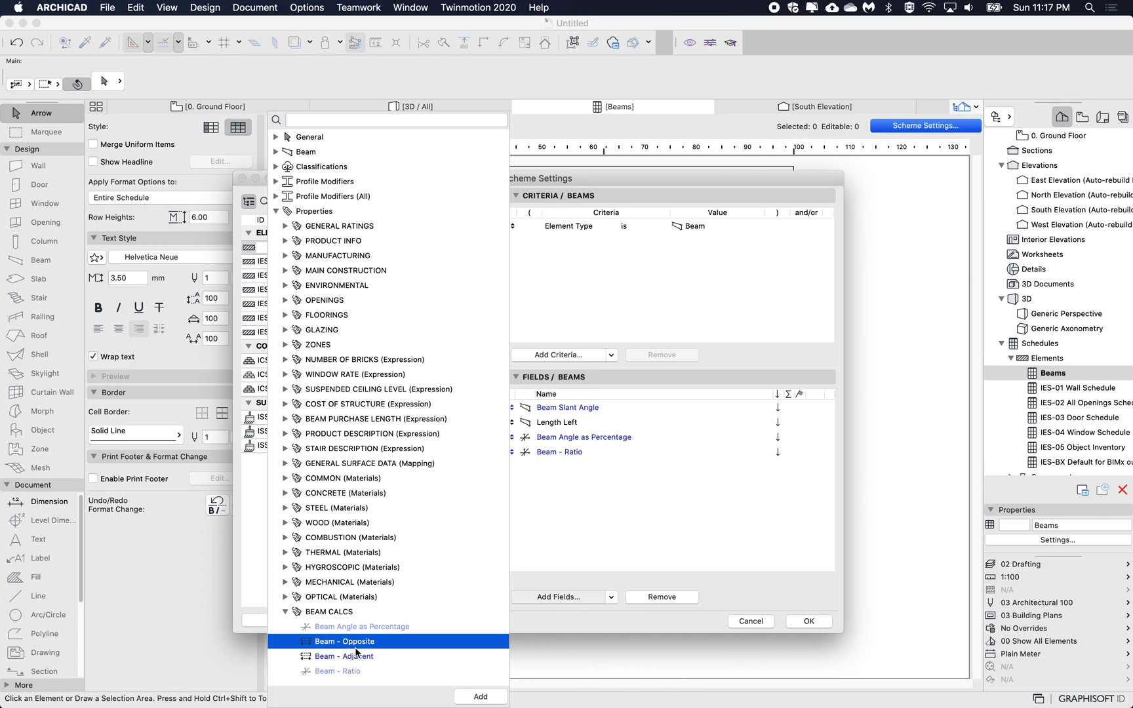
pyautogui.click(357, 656)
pyautogui.doubleClick(348, 642)
pyautogui.doubleClick(353, 657)
pyautogui.click(562, 518)
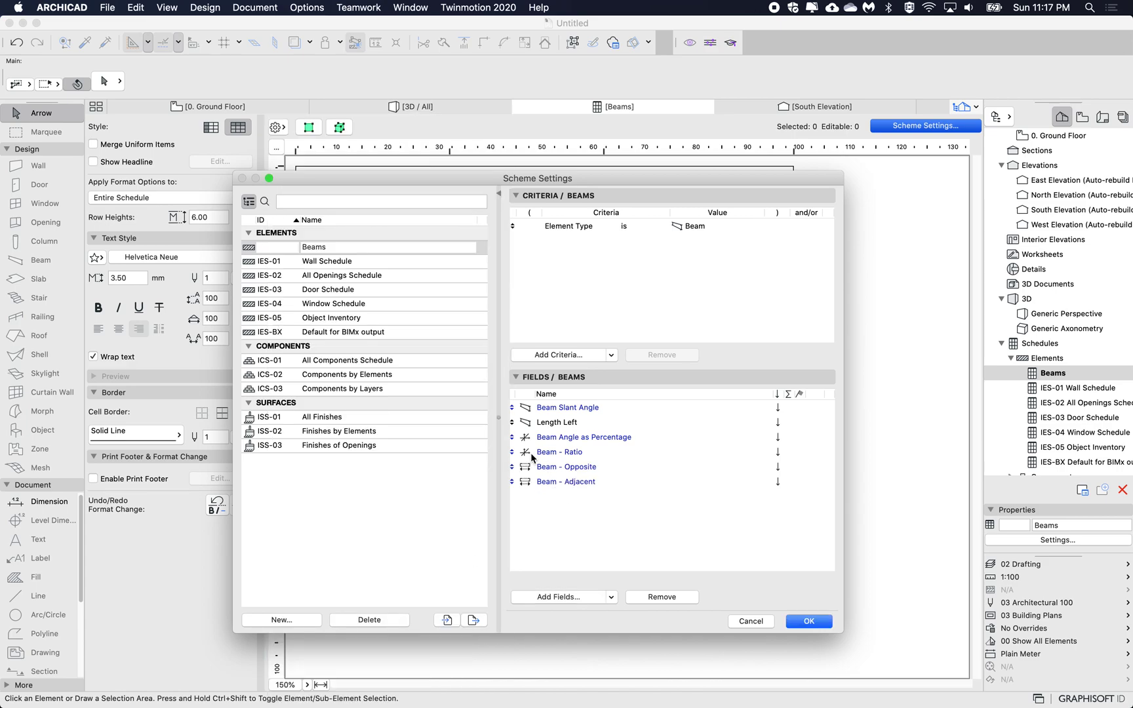
# Move the Beam - Ratio field below Beam - Adjacent and apply the scheme settings.
pyautogui.moveTo(512, 451); pyautogui.dragTo(513, 485)
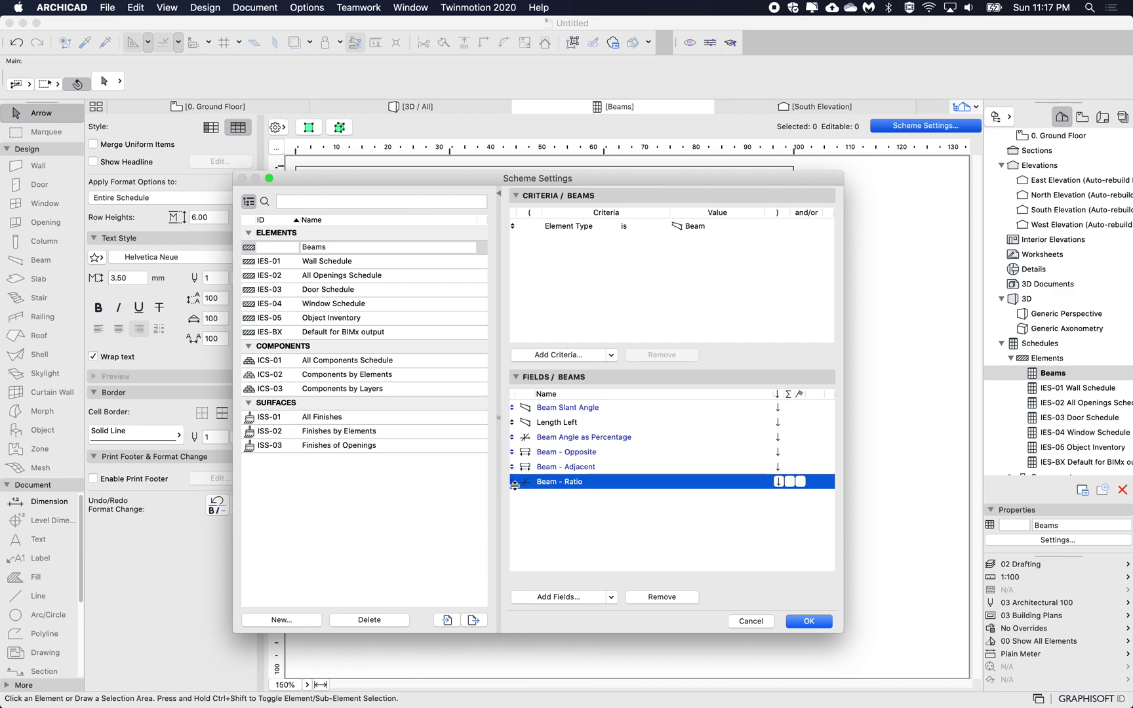
pyautogui.click(685, 535)
pyautogui.click(575, 458)
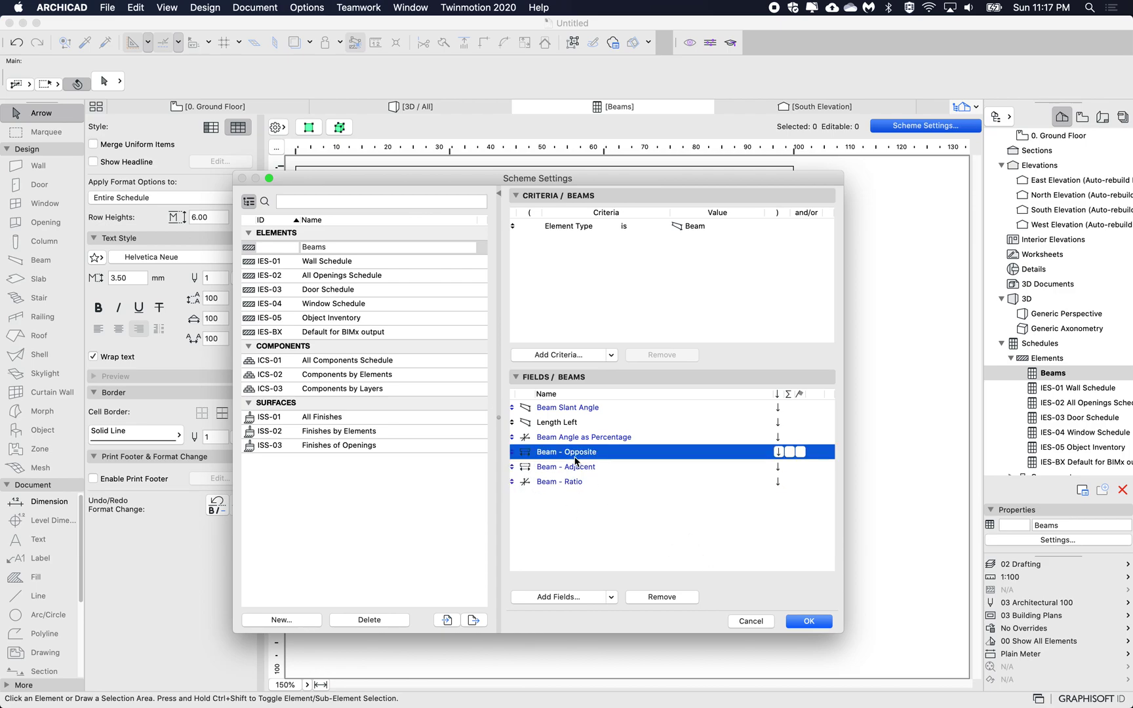
pyautogui.click(810, 622)
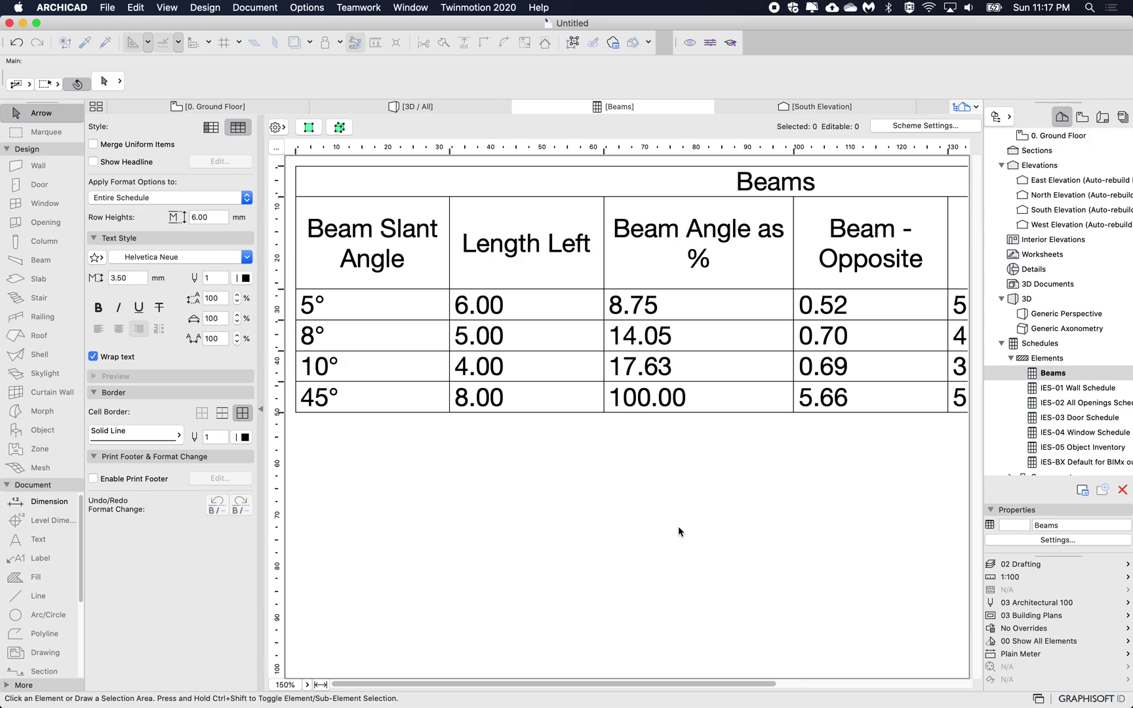
# Fit the Beams schedule to the window width and change the ratio column's header to "Beam - Ratio 1:".
pyautogui.hscroll(10, 604, 685)
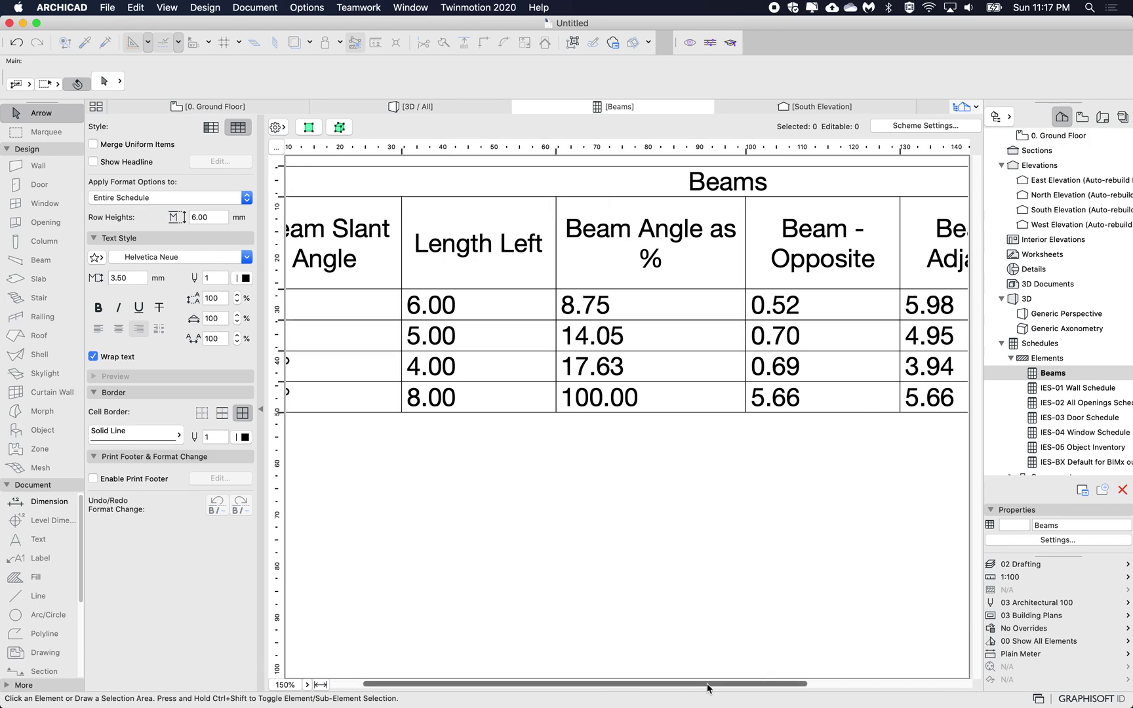
pyautogui.click(320, 684)
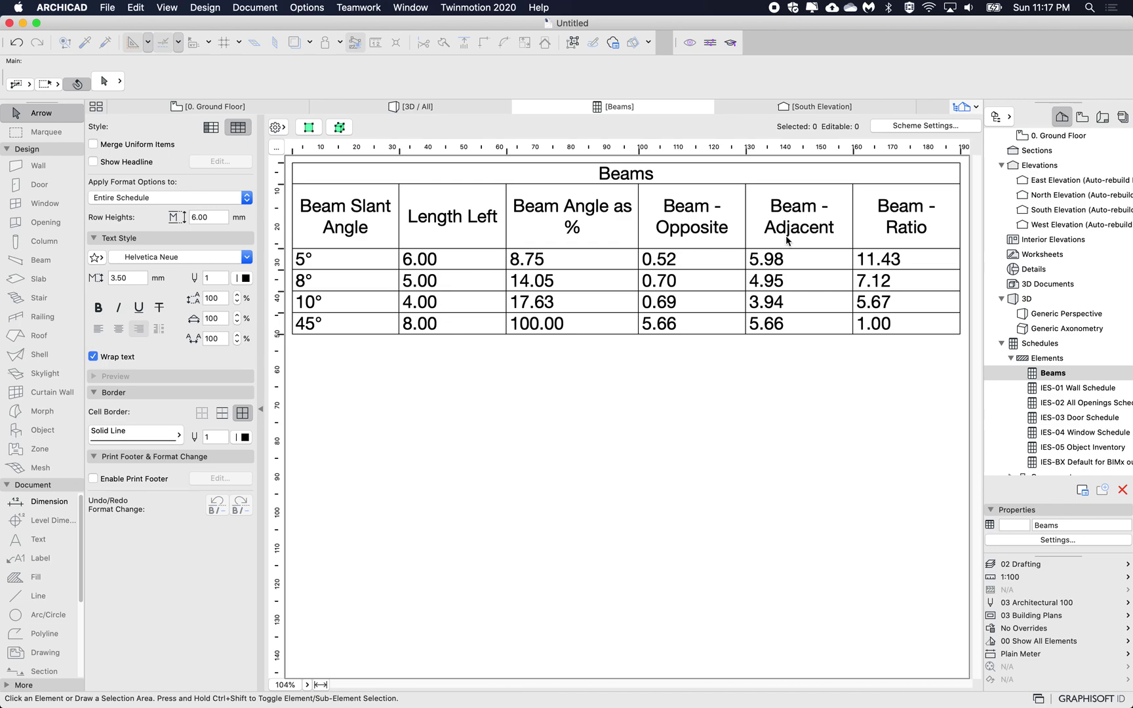
pyautogui.doubleClick(919, 211)
pyautogui.write('1:')
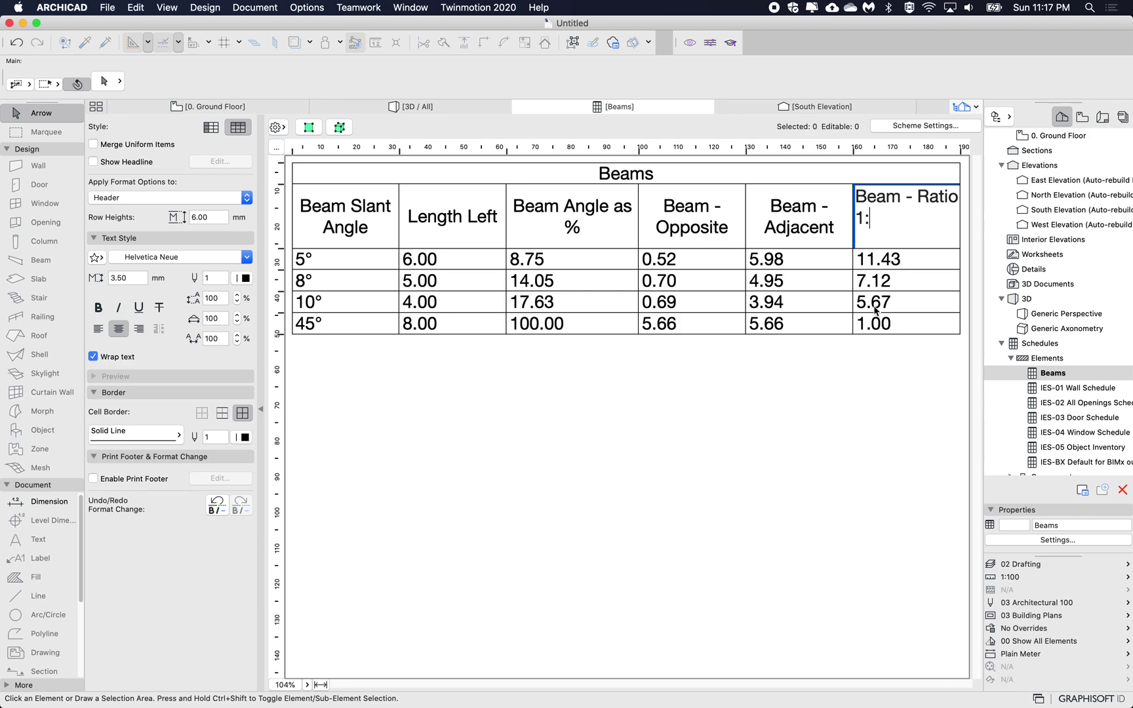
pyautogui.click(869, 380)
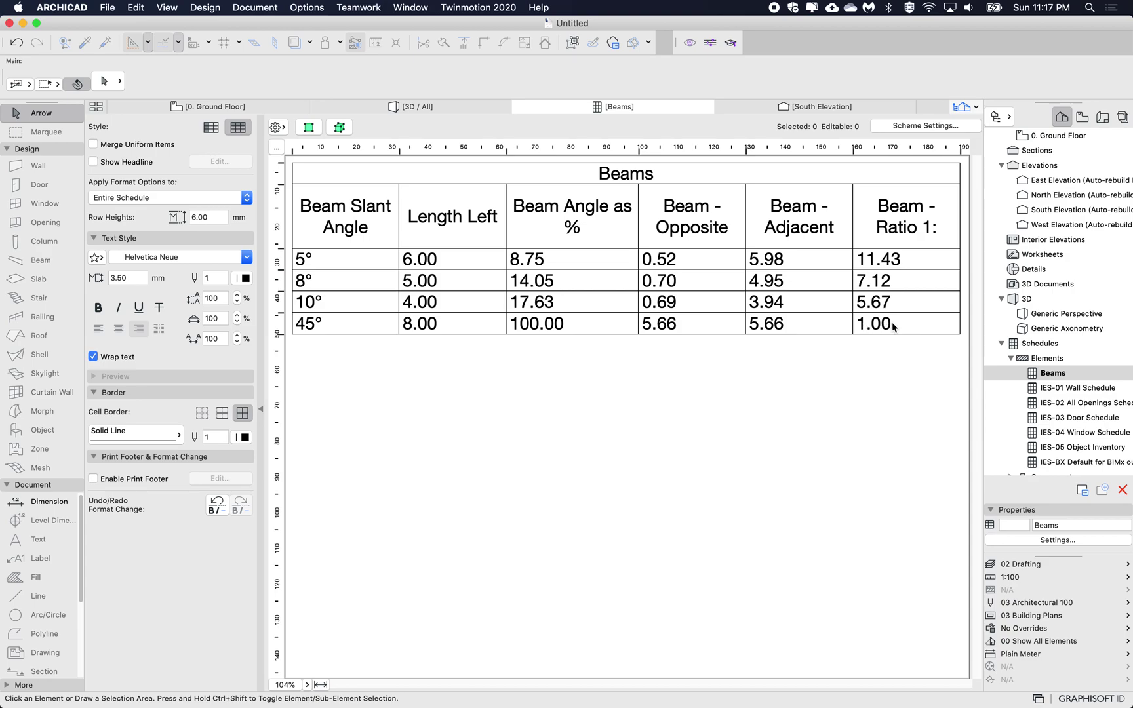
pyautogui.click(871, 326)
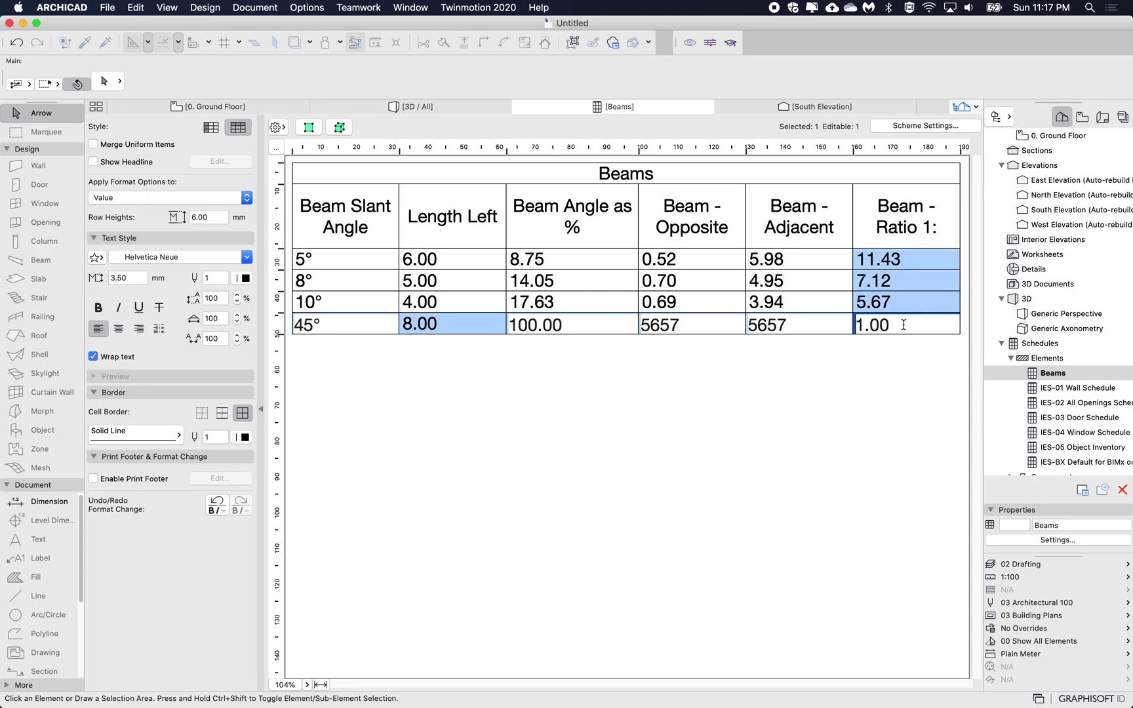
# Override the Beam - Ratio value of the 5° beam in the Beams schedule with 12.00.
pyautogui.click(780, 411)
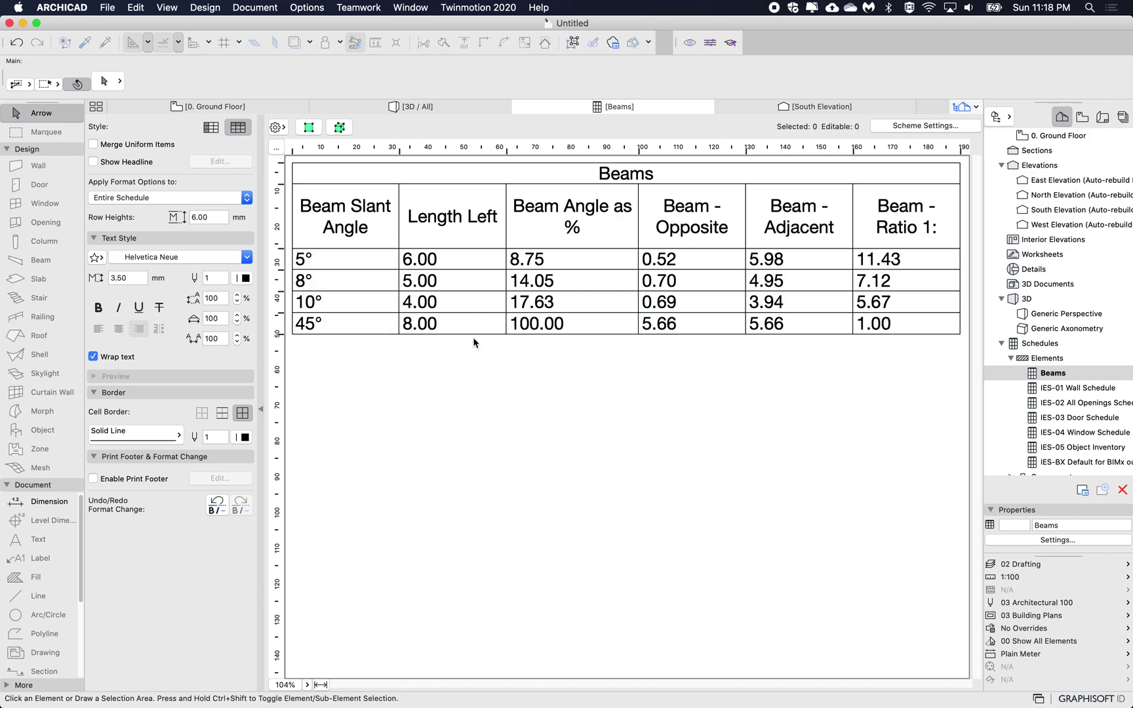
pyautogui.click(902, 244)
pyautogui.click(905, 260)
pyautogui.write('12.00')
pyautogui.press('Return')
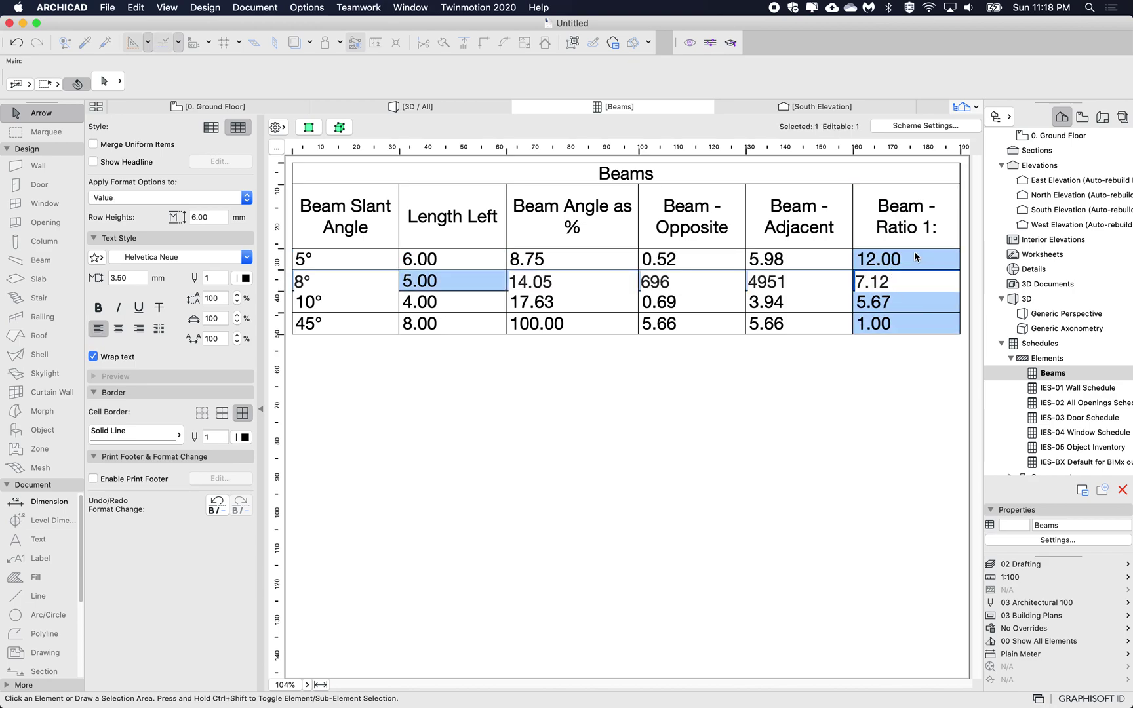
# Show the 5° beam on the floor plan and open its selection settings at the Beam Calcs properties.
pyautogui.click(895, 261)
pyautogui.click(312, 129)
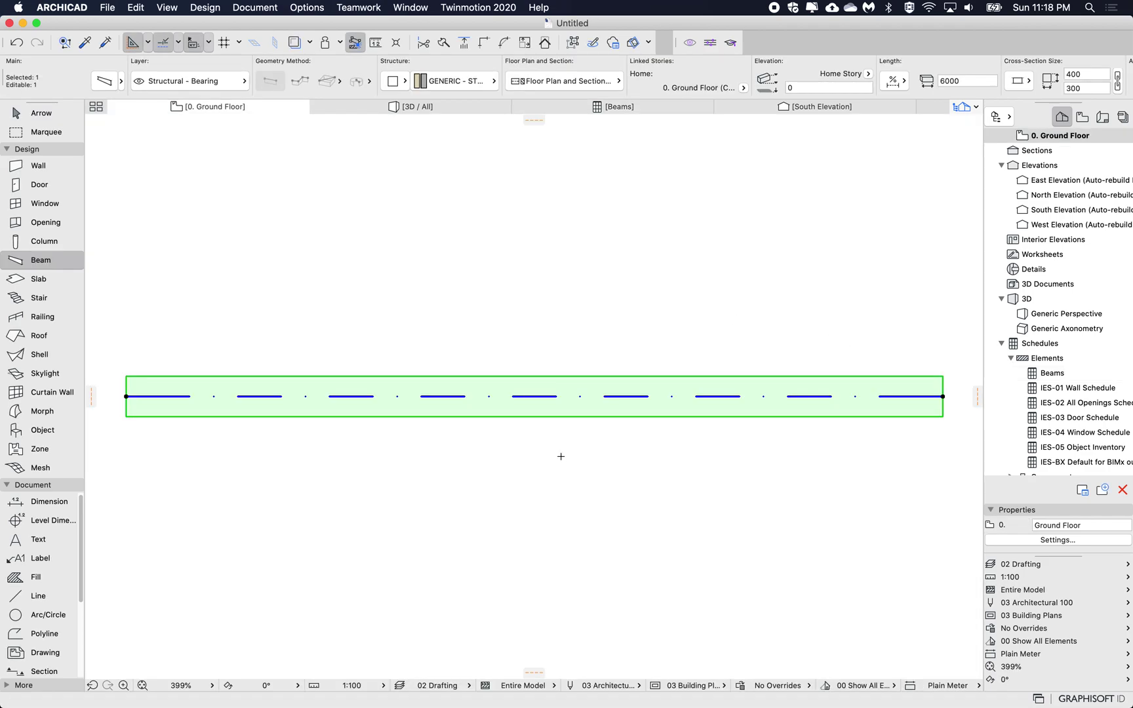
pyautogui.press('super+t')
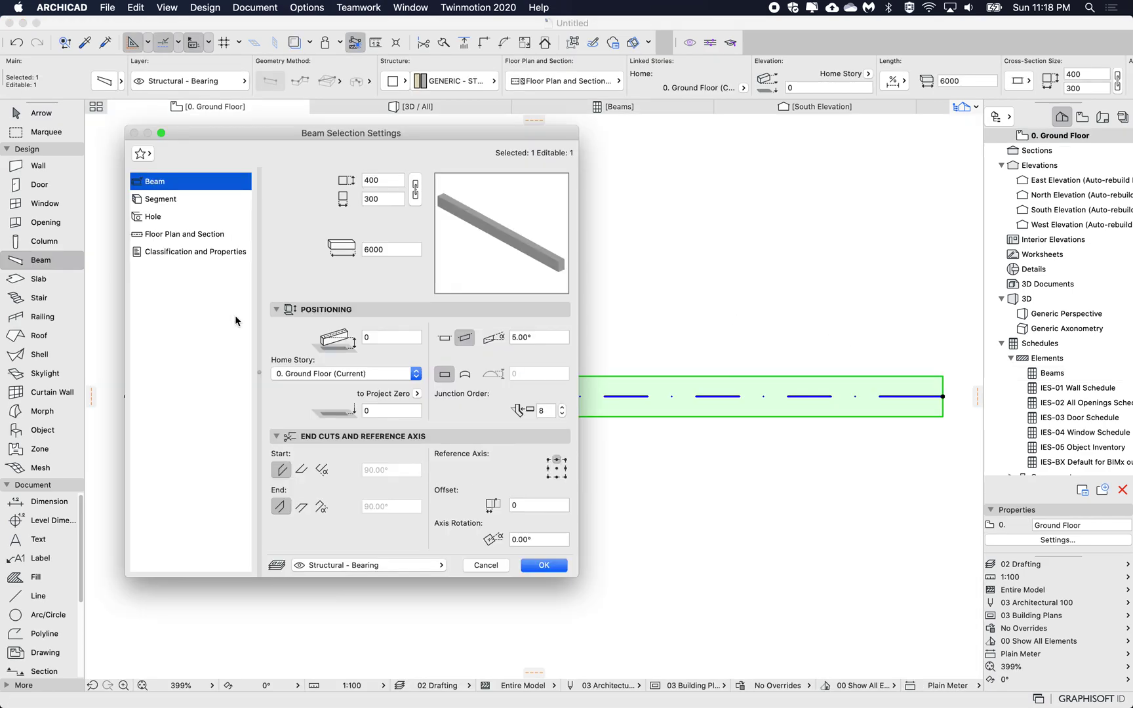
pyautogui.click(172, 255)
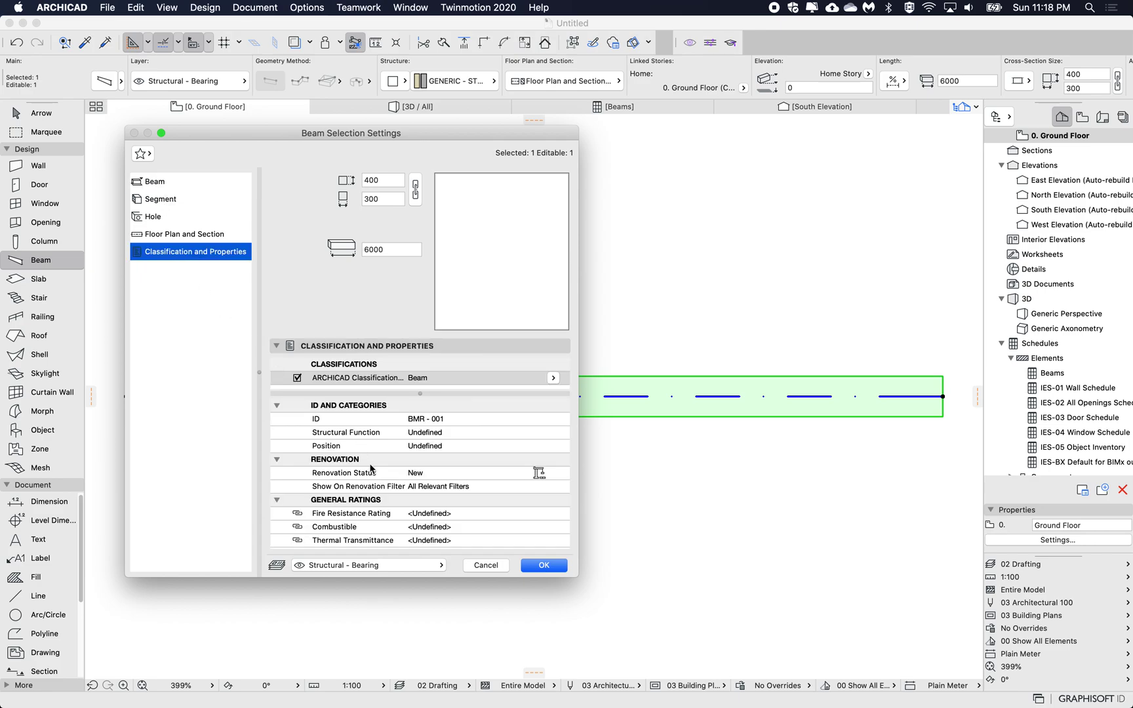
pyautogui.scroll(-5, 373, 475)
pyautogui.scroll(-15, 377, 477)
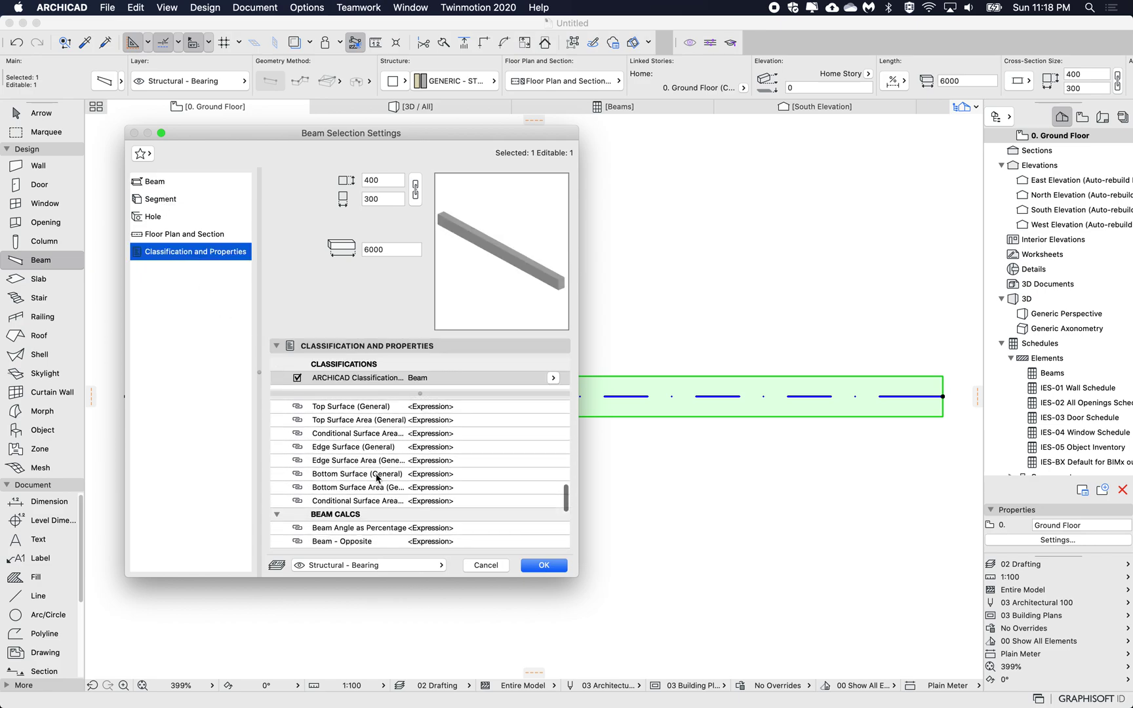
pyautogui.scroll(4, 376, 478)
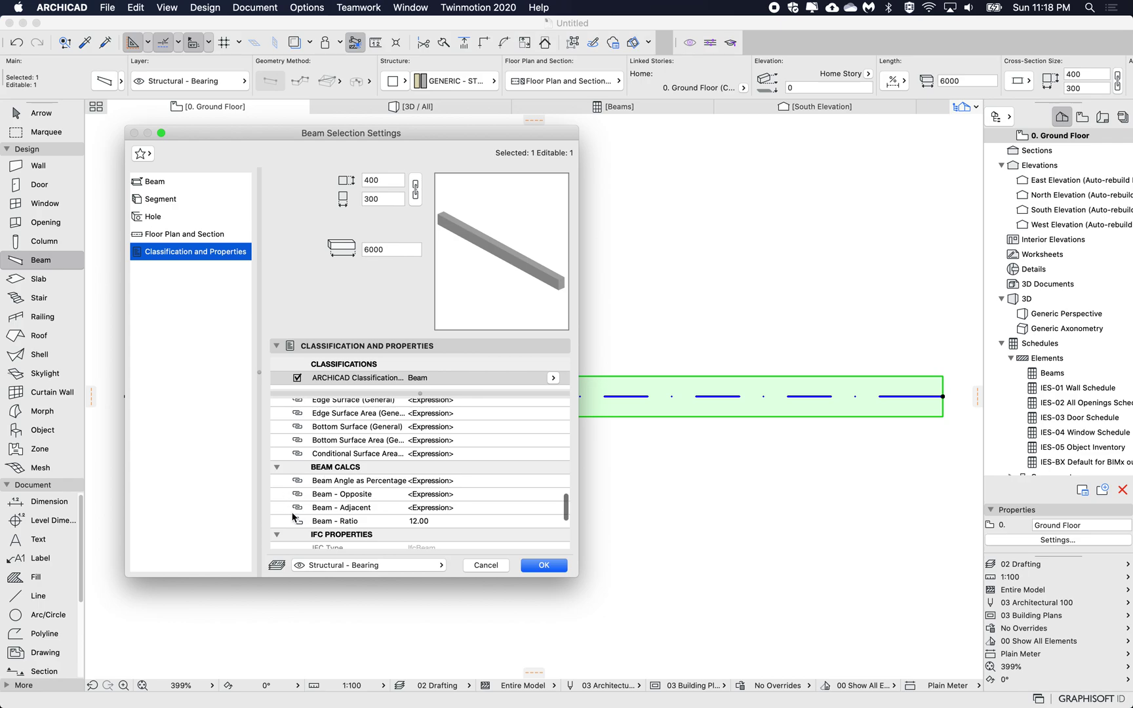
# Reset the beam's Beam - Ratio property to Default (Expression), apply the settings and return to the Beams schedule.
pyautogui.click(298, 522)
pyautogui.click(296, 522)
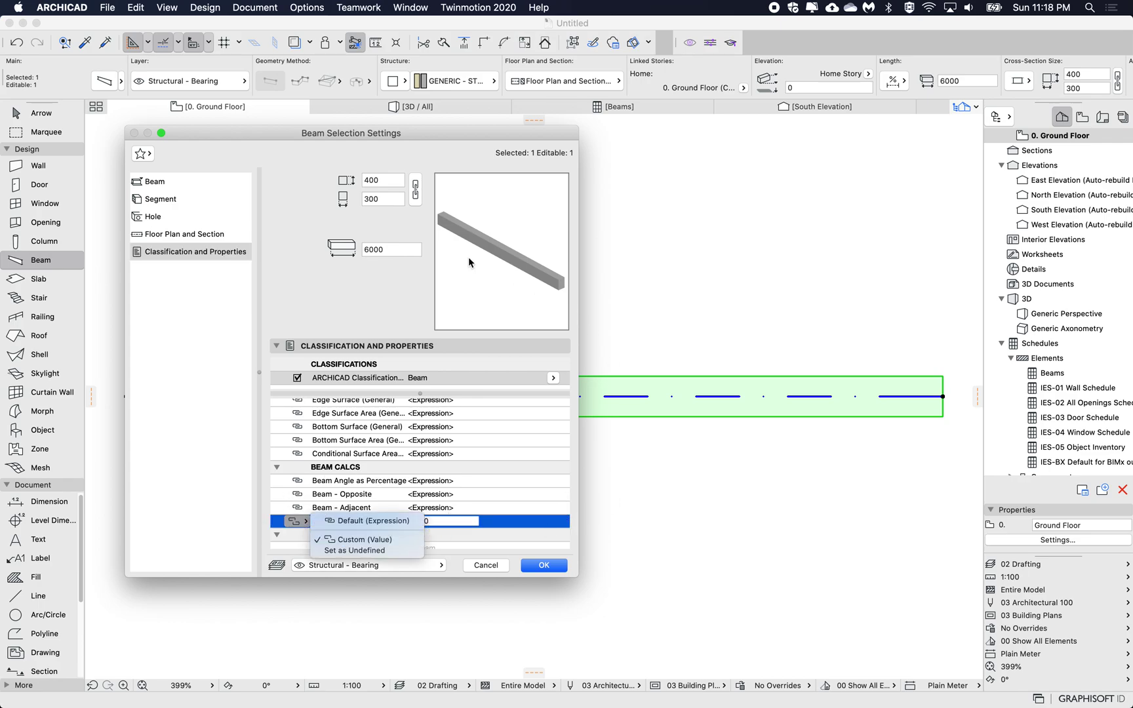
pyautogui.click(427, 520)
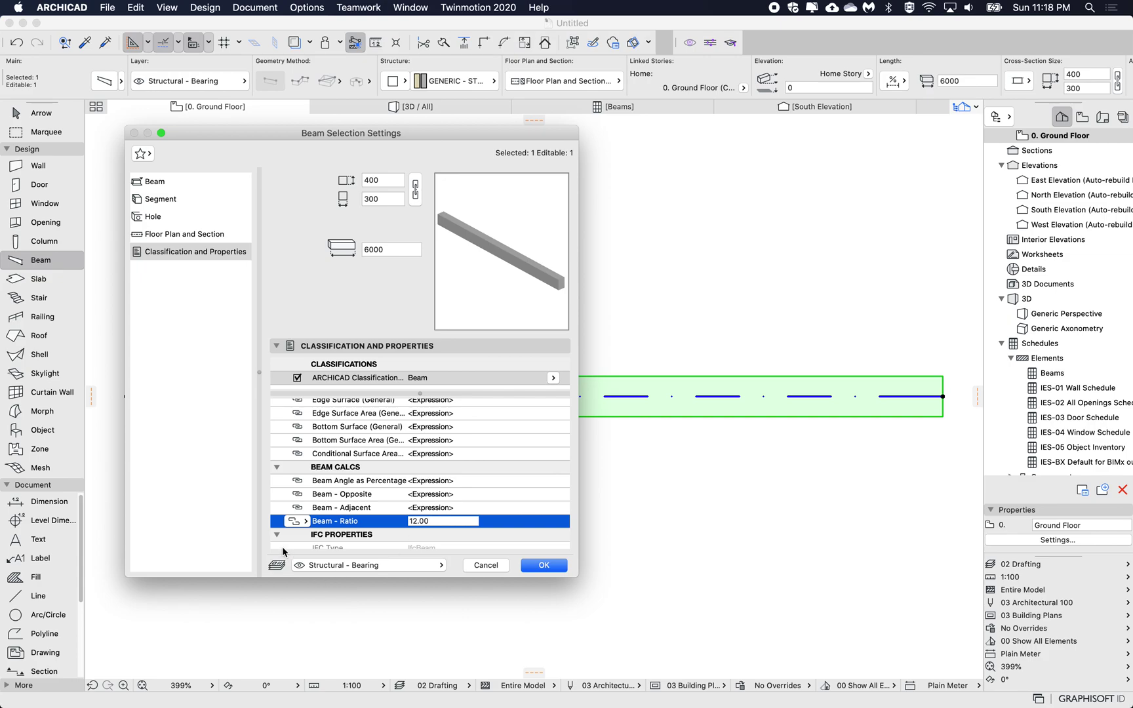
pyautogui.click(300, 522)
pyautogui.click(387, 521)
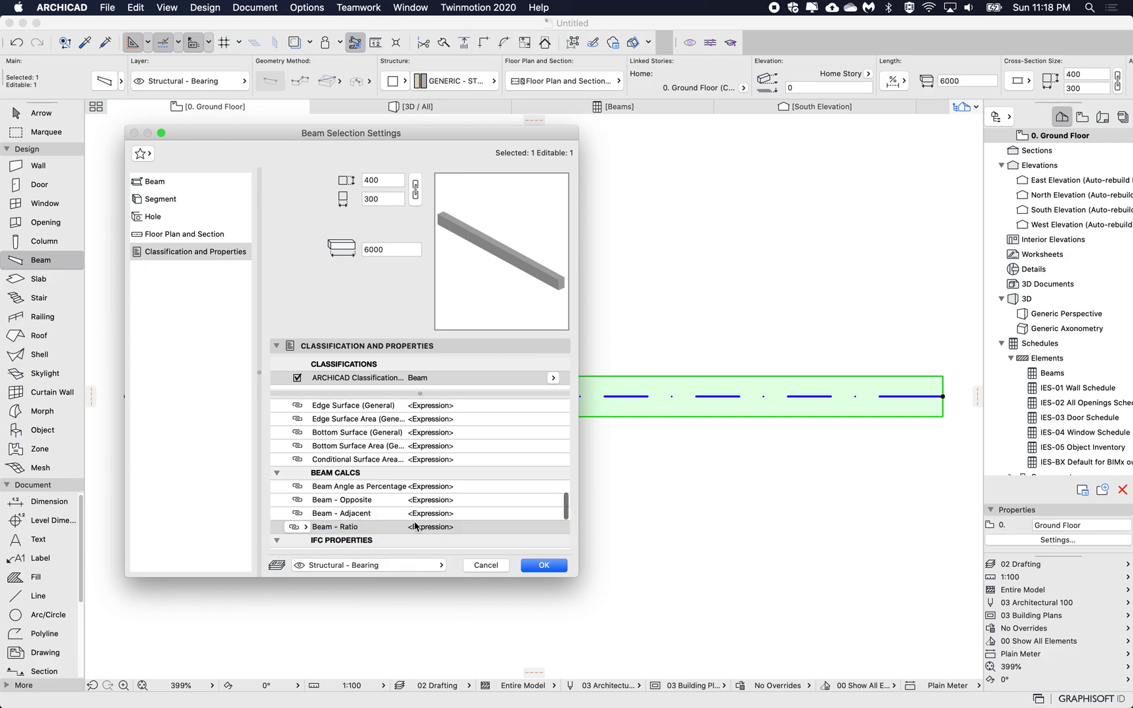
pyautogui.click(544, 565)
pyautogui.click(620, 106)
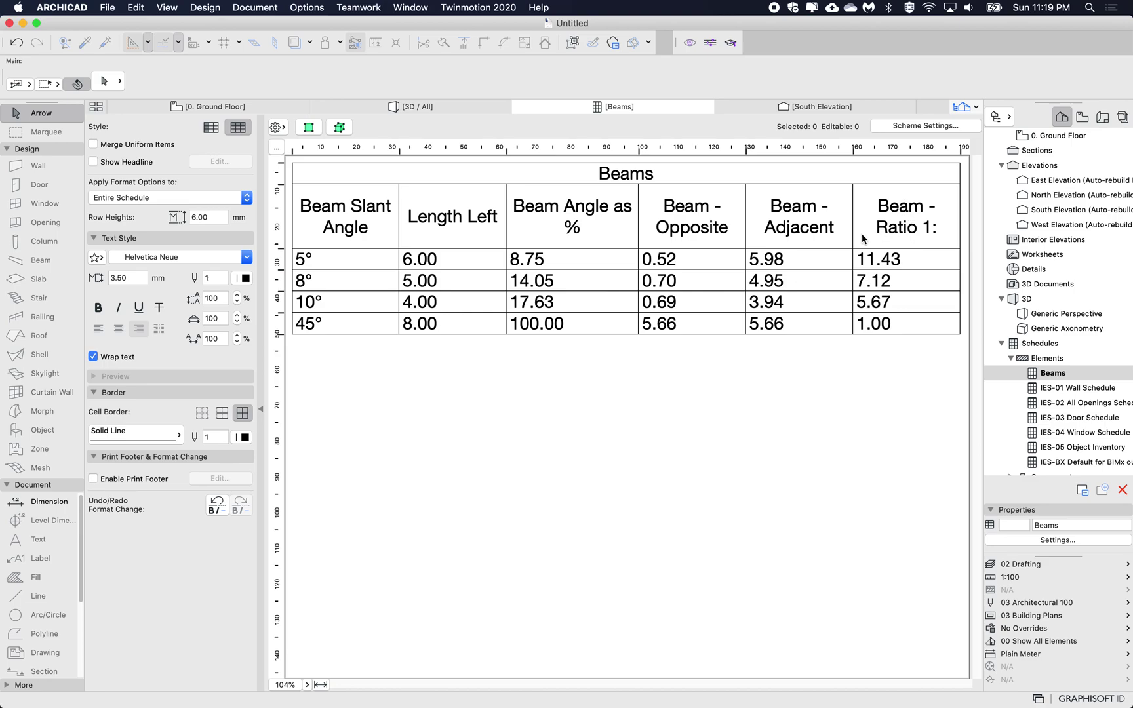
# In the Property Manager, change the data type of the Beam - Ratio property to Integer and save the change.
pyautogui.click(205, 7)
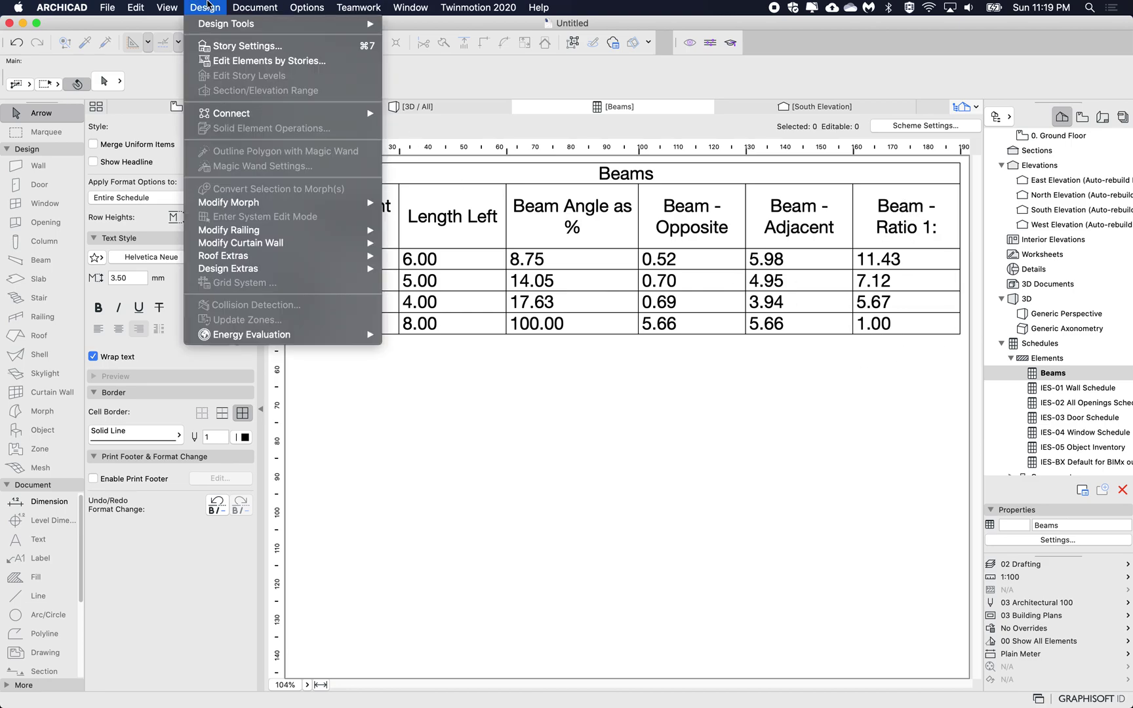
pyautogui.click(246, 7)
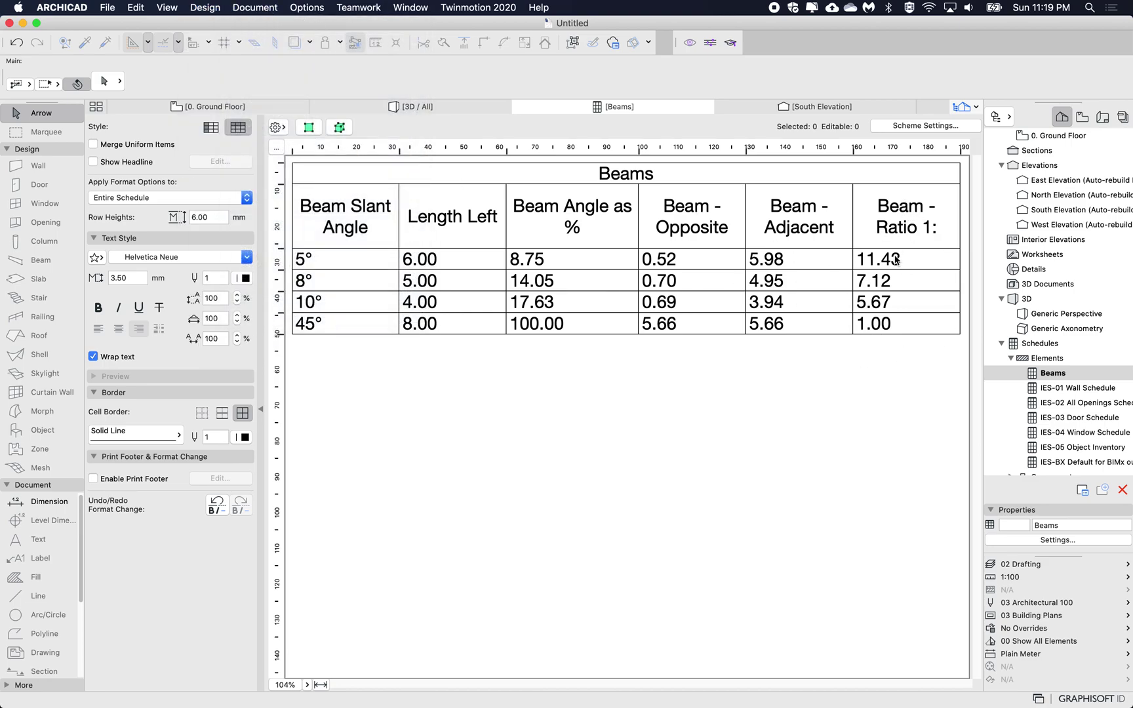
pyautogui.click(275, 7)
pyautogui.moveTo(308, 5)
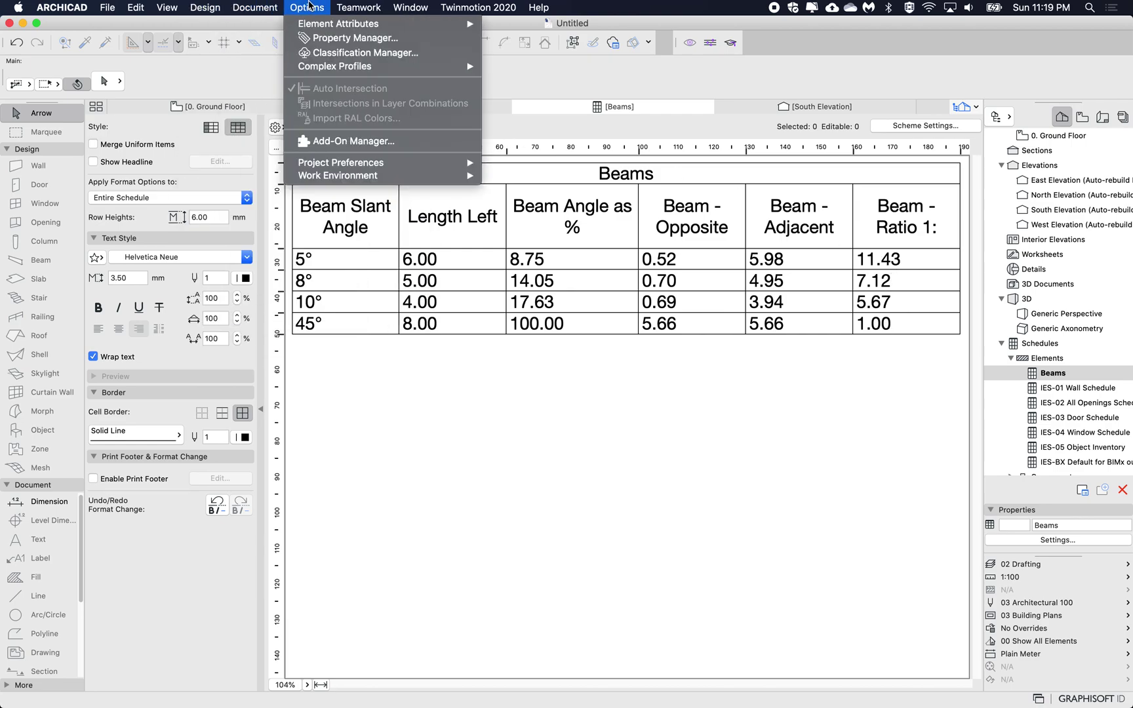
pyautogui.click(334, 38)
pyautogui.scroll(-2, 555, 515)
pyautogui.click(408, 512)
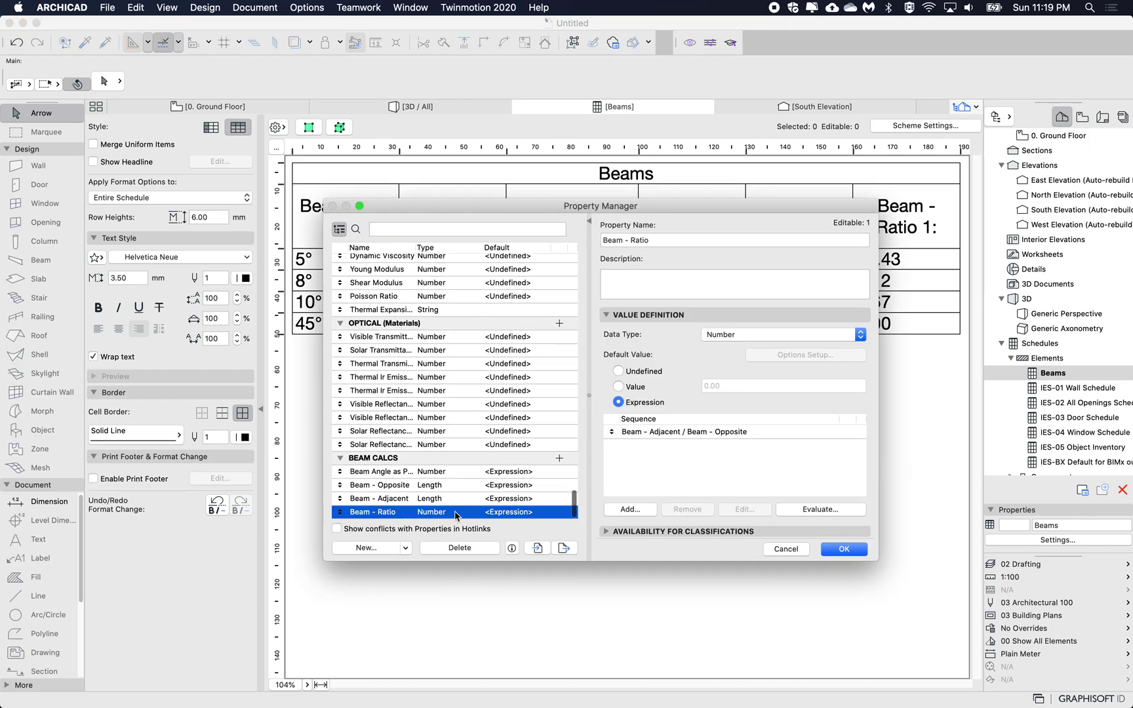
pyautogui.click(732, 336)
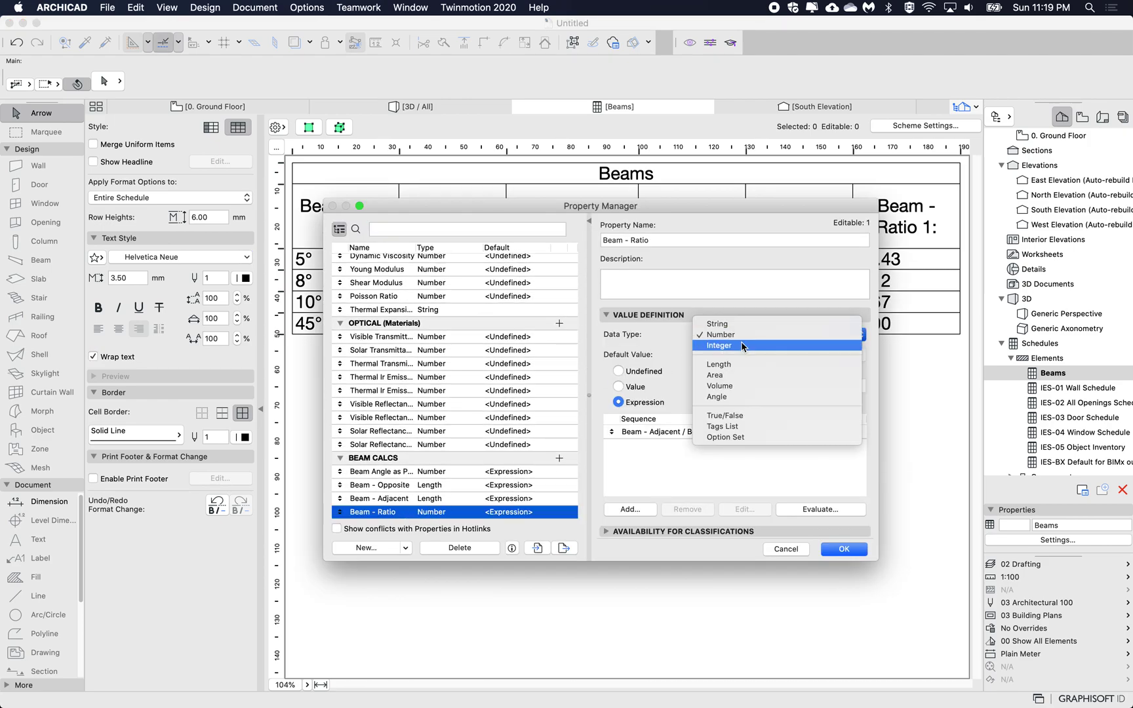
pyautogui.click(742, 346)
pyautogui.click(837, 545)
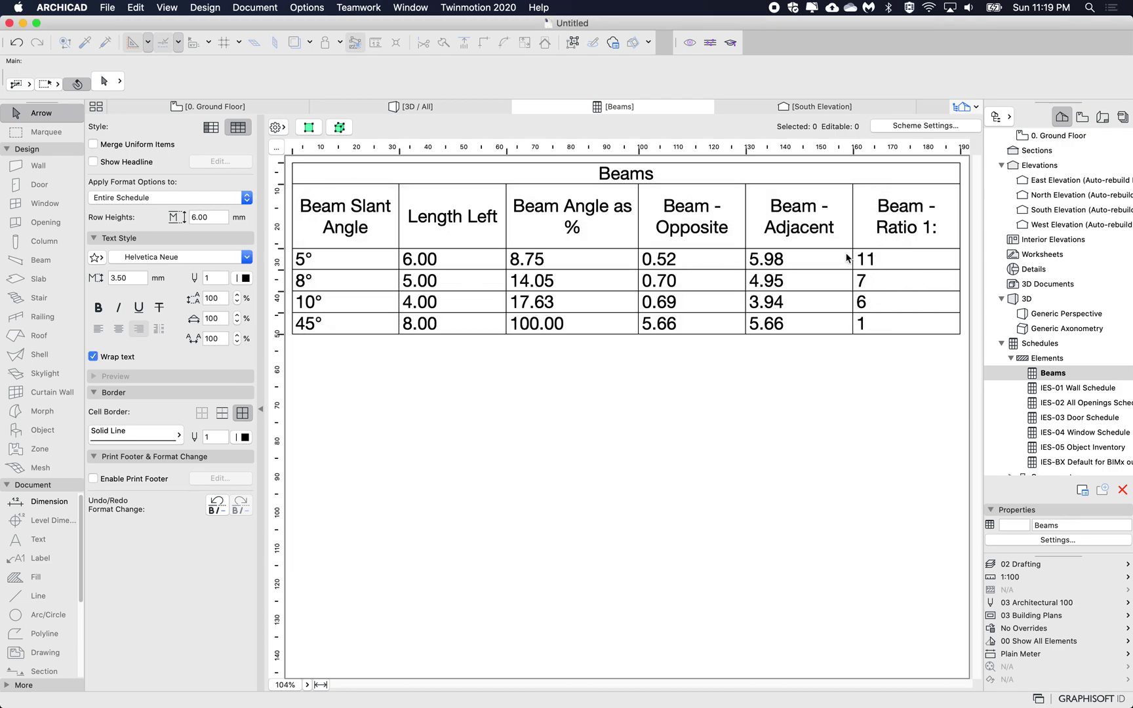